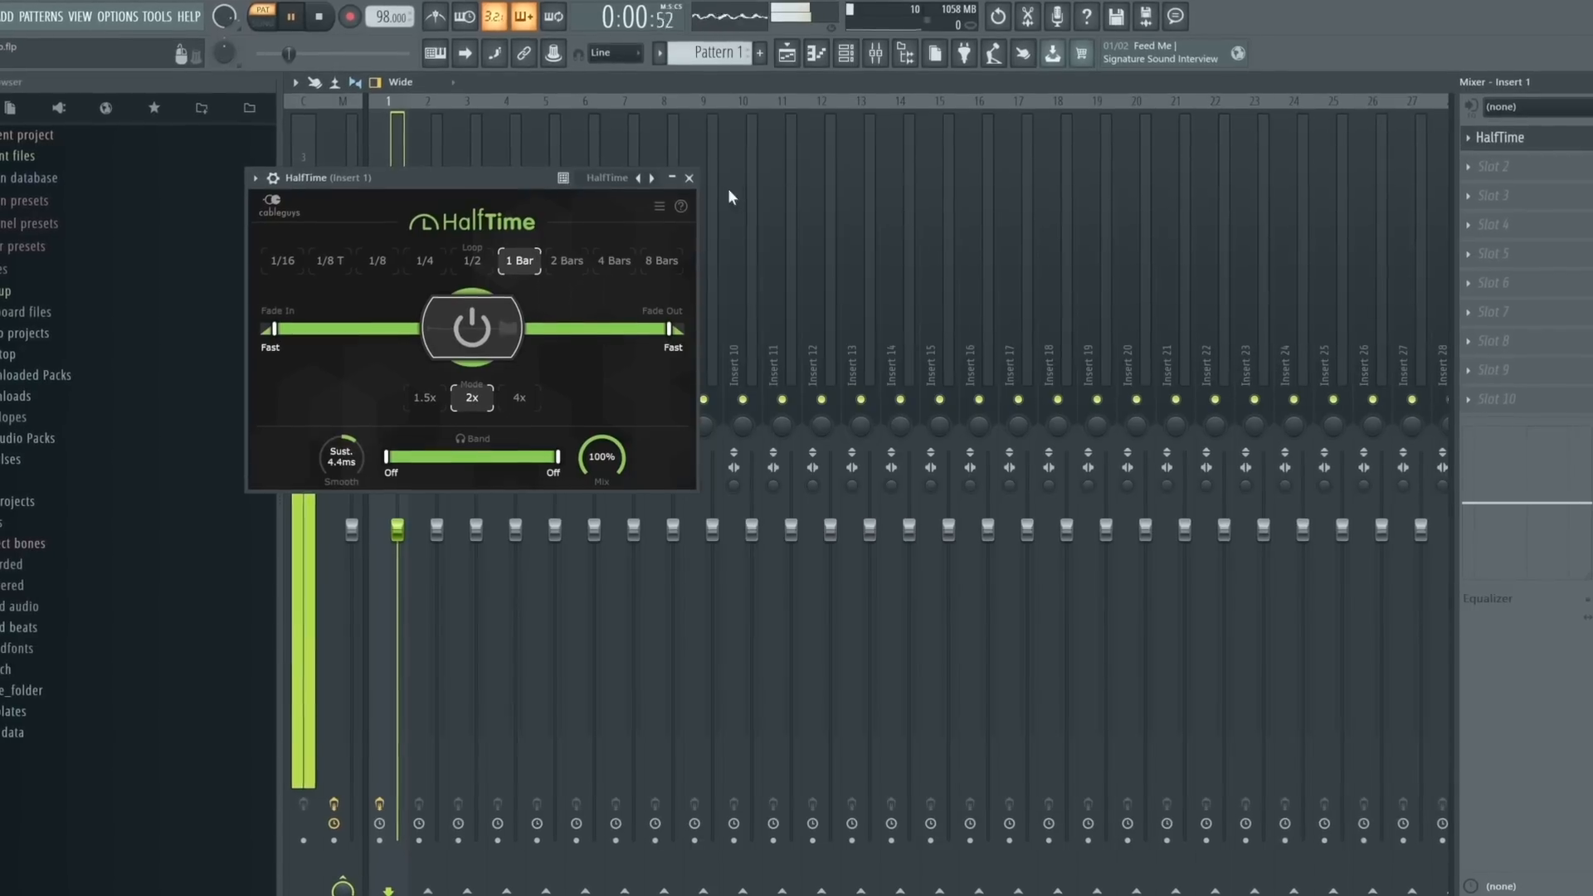
Close the HalfTime window and open the Kontakt 7 channel's notes in the piano roll
click(689, 177)
click(845, 44)
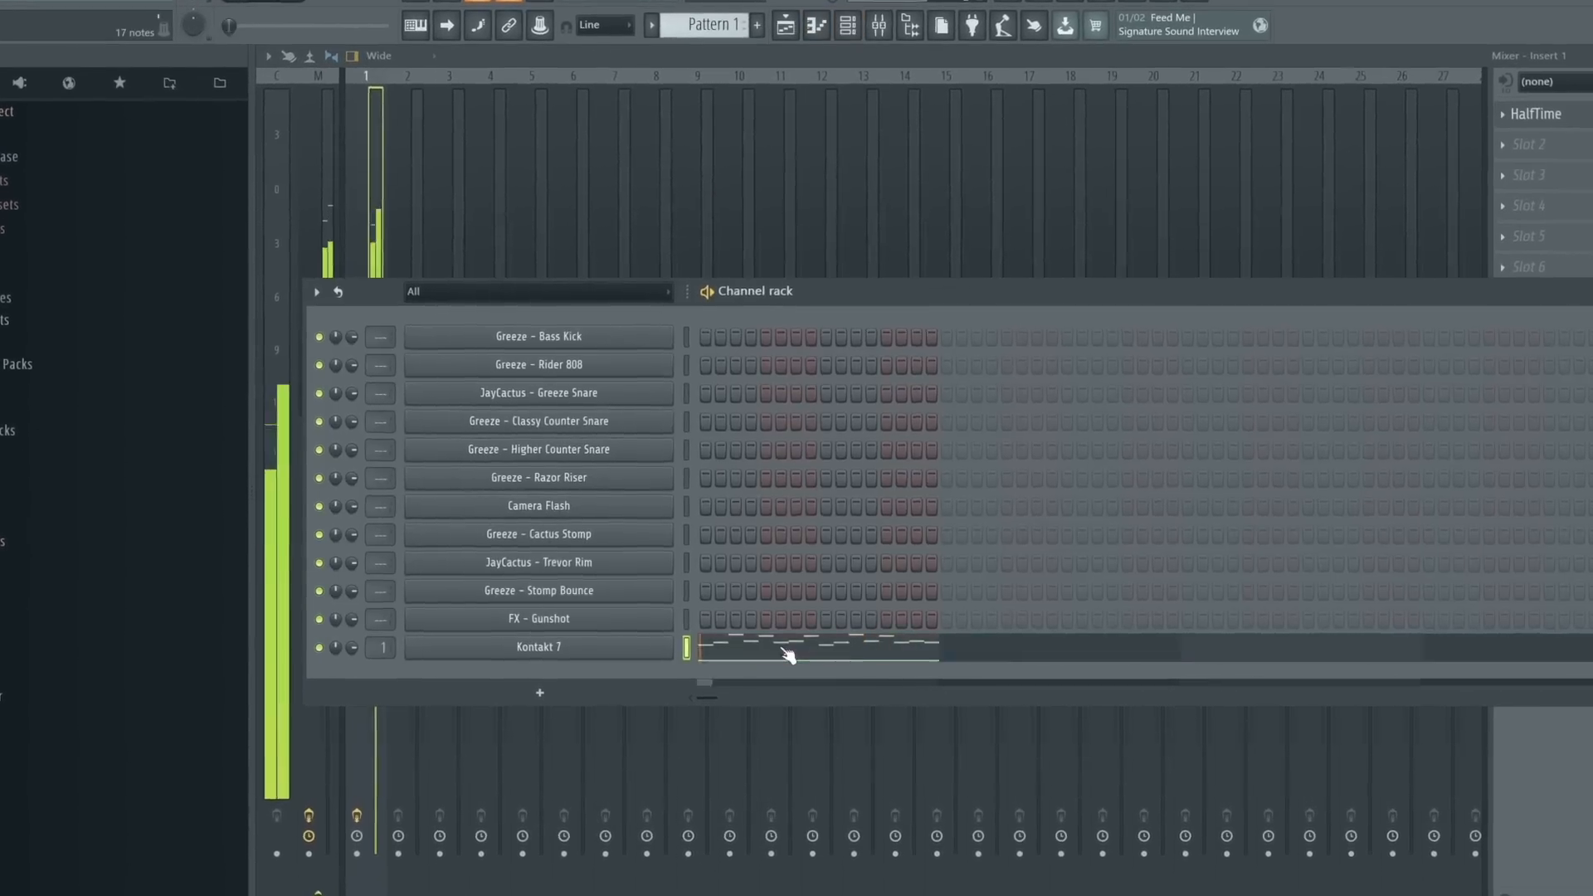
click(785, 654)
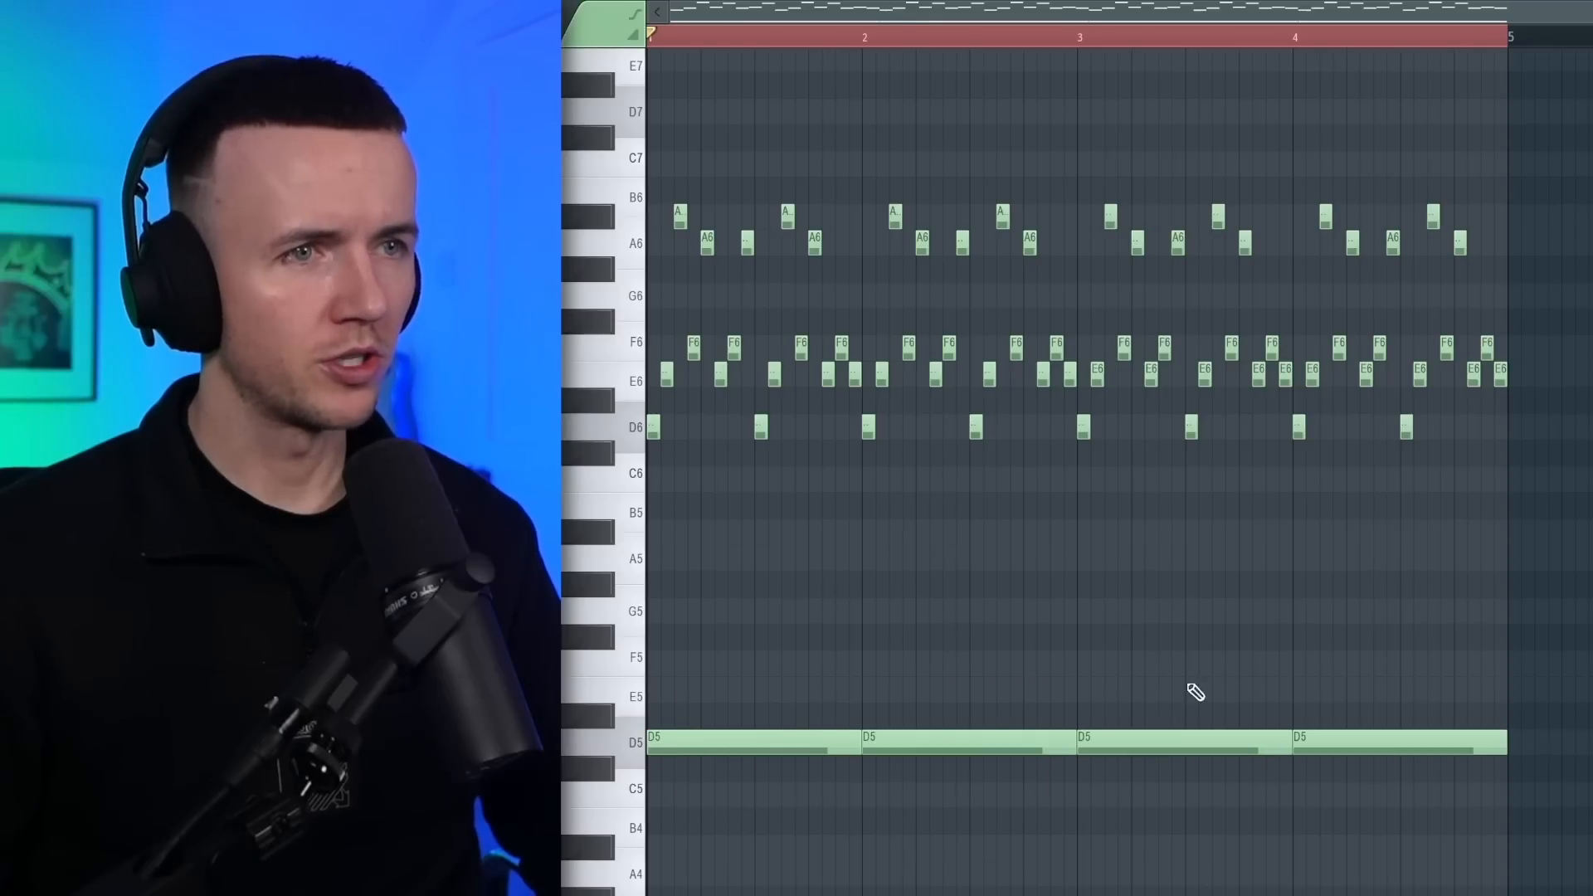
Move the third long D5 note up to G5 and the fourth up to F5
drag(948, 741, 948, 658)
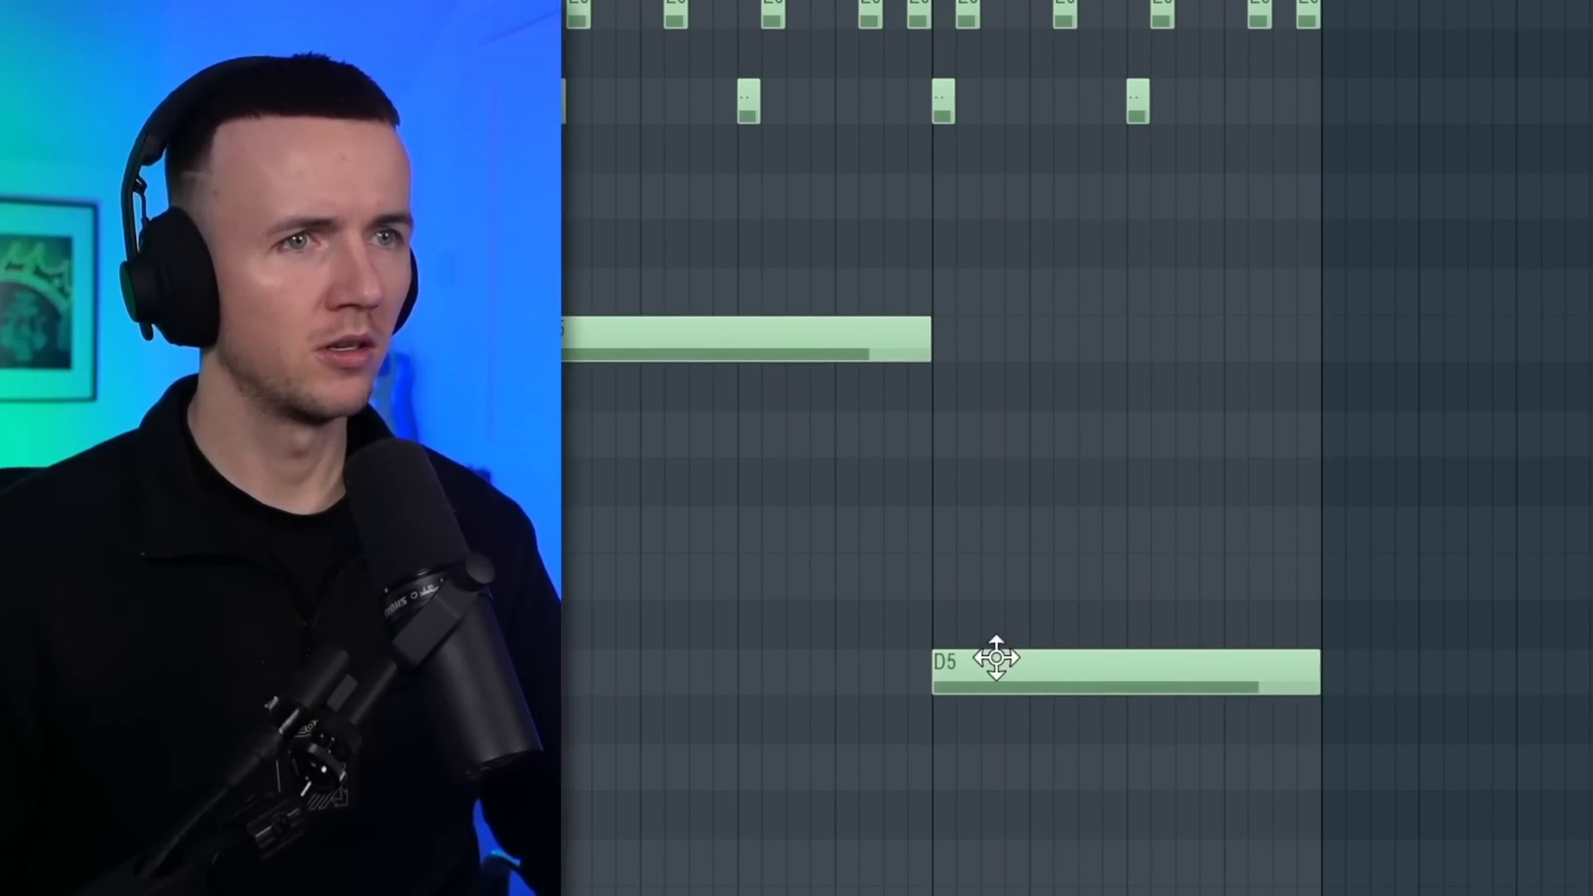
drag(996, 655, 999, 501)
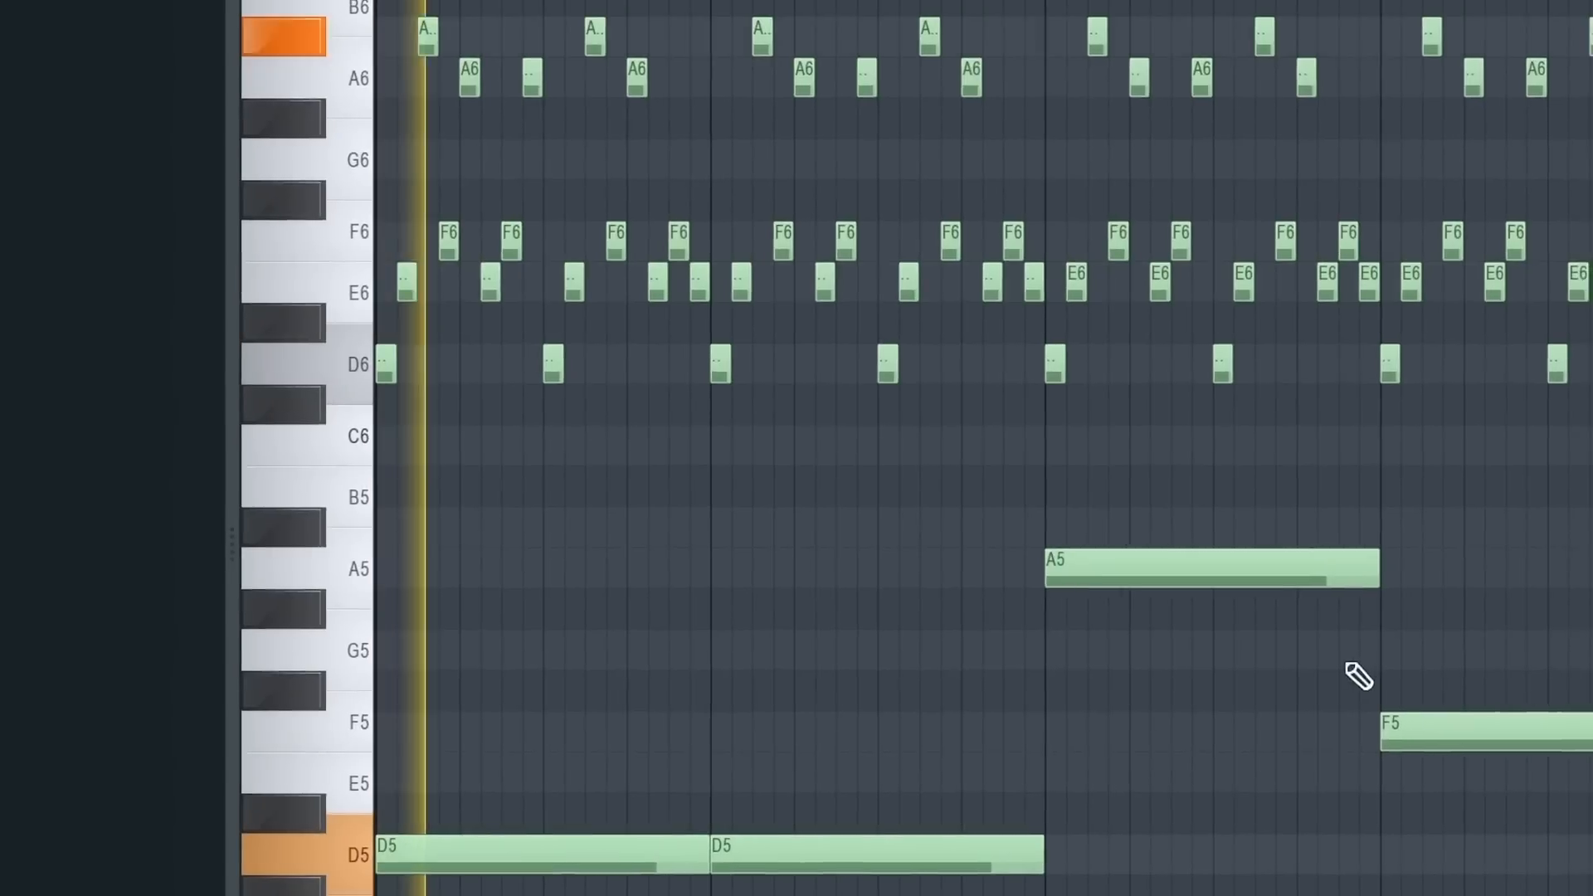
drag(1262, 570, 1273, 666)
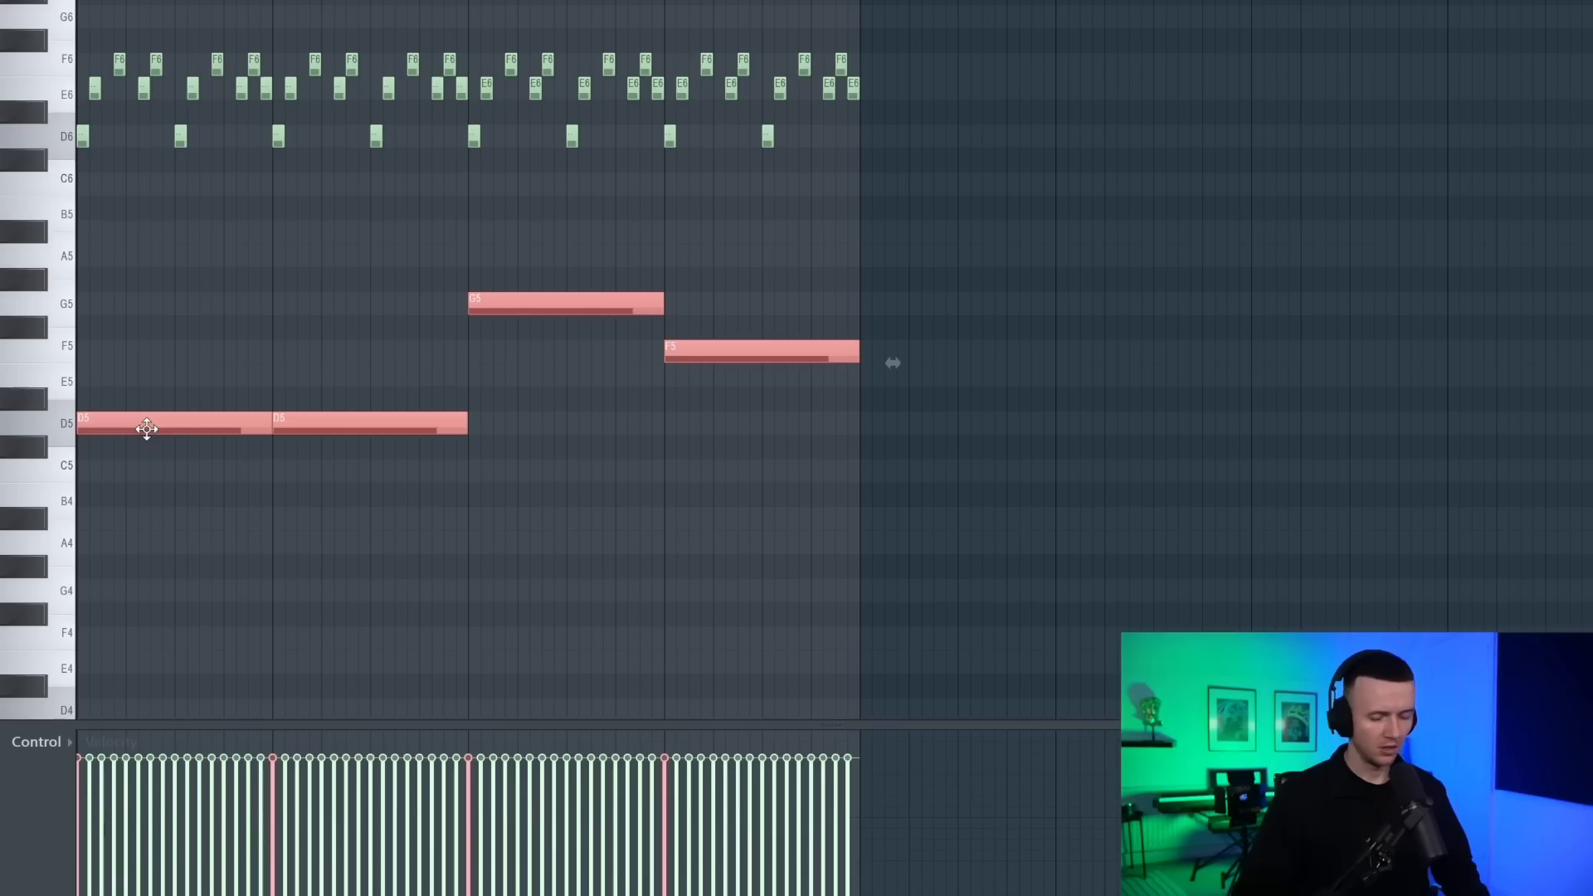
Duplicate the four long notes one octave lower
key(ctrl+v)
key(ctrl+Down)
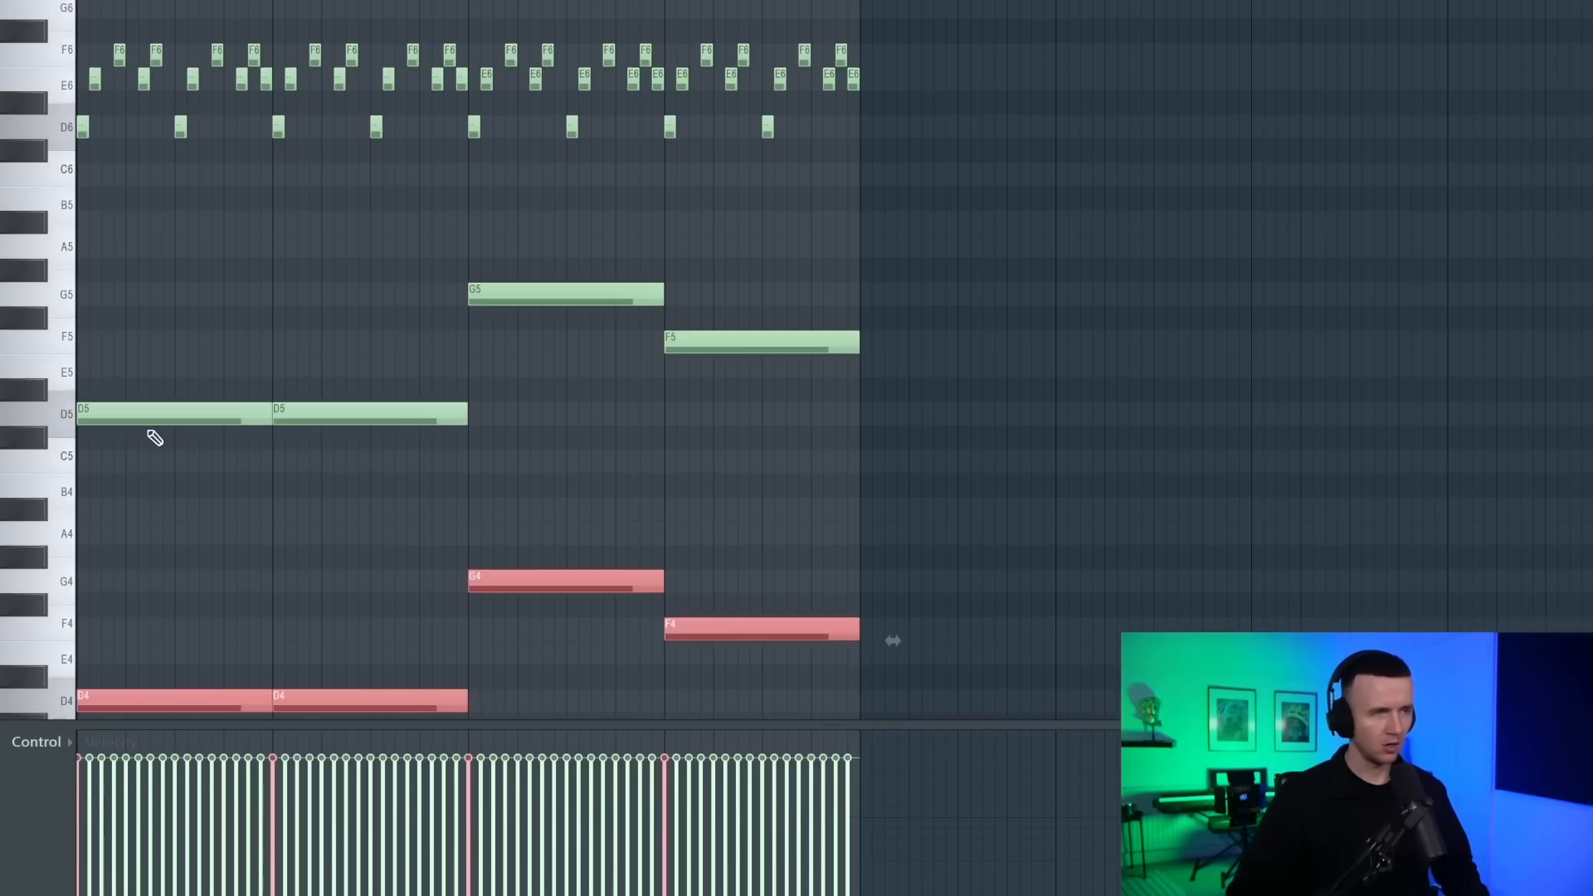
scroll(154, 437, down, 3)
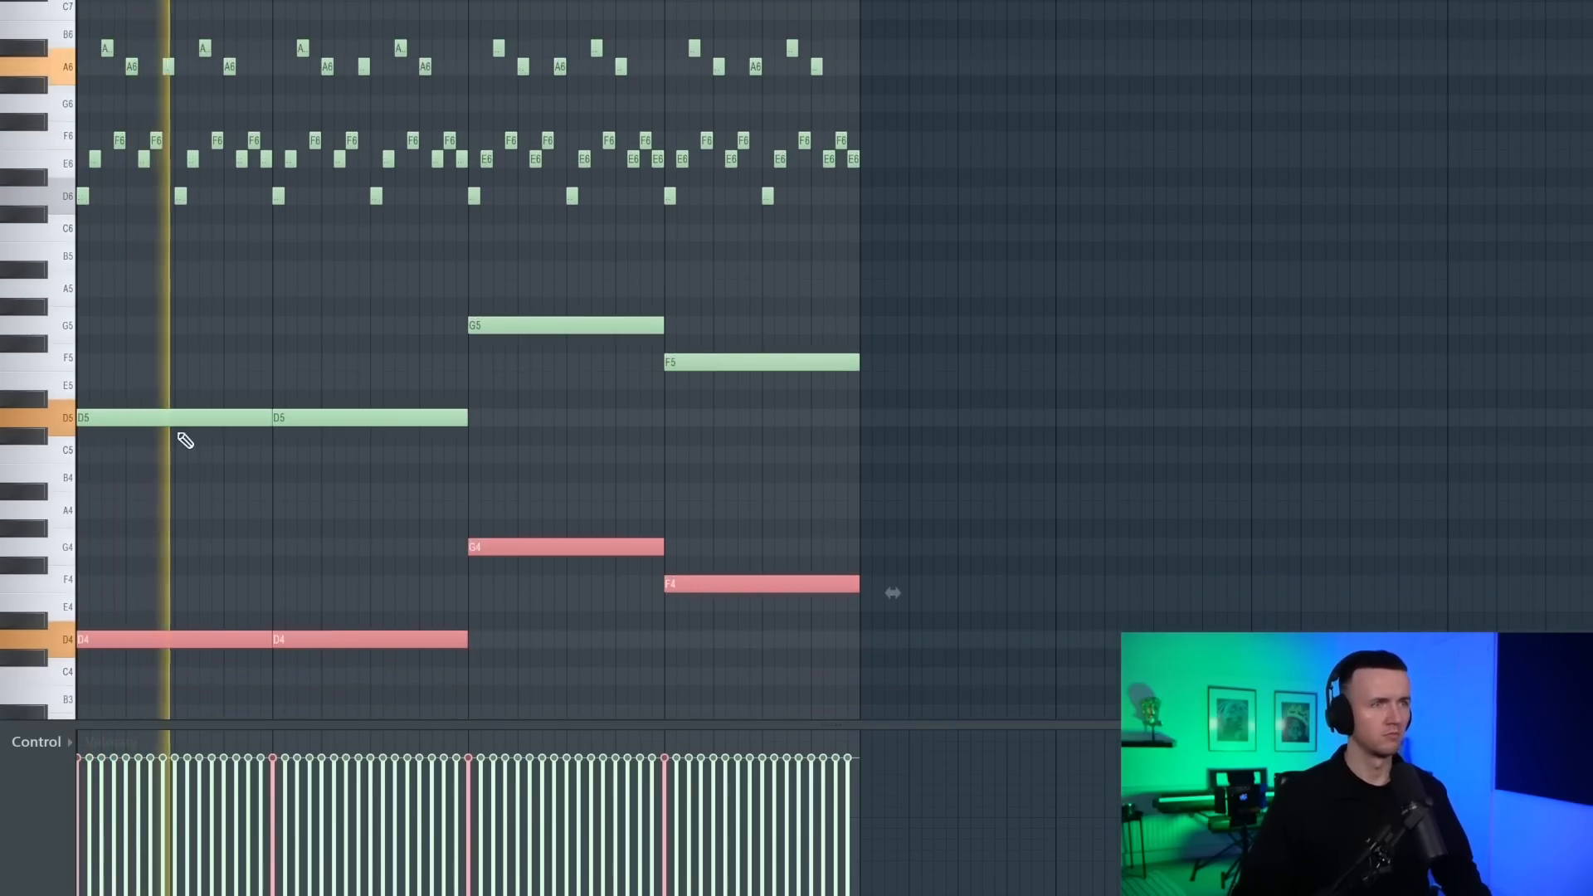
Apply a slight velocity randomization to the melody notes and the long notes with the piano roll randomizer
key(ctrl+d)
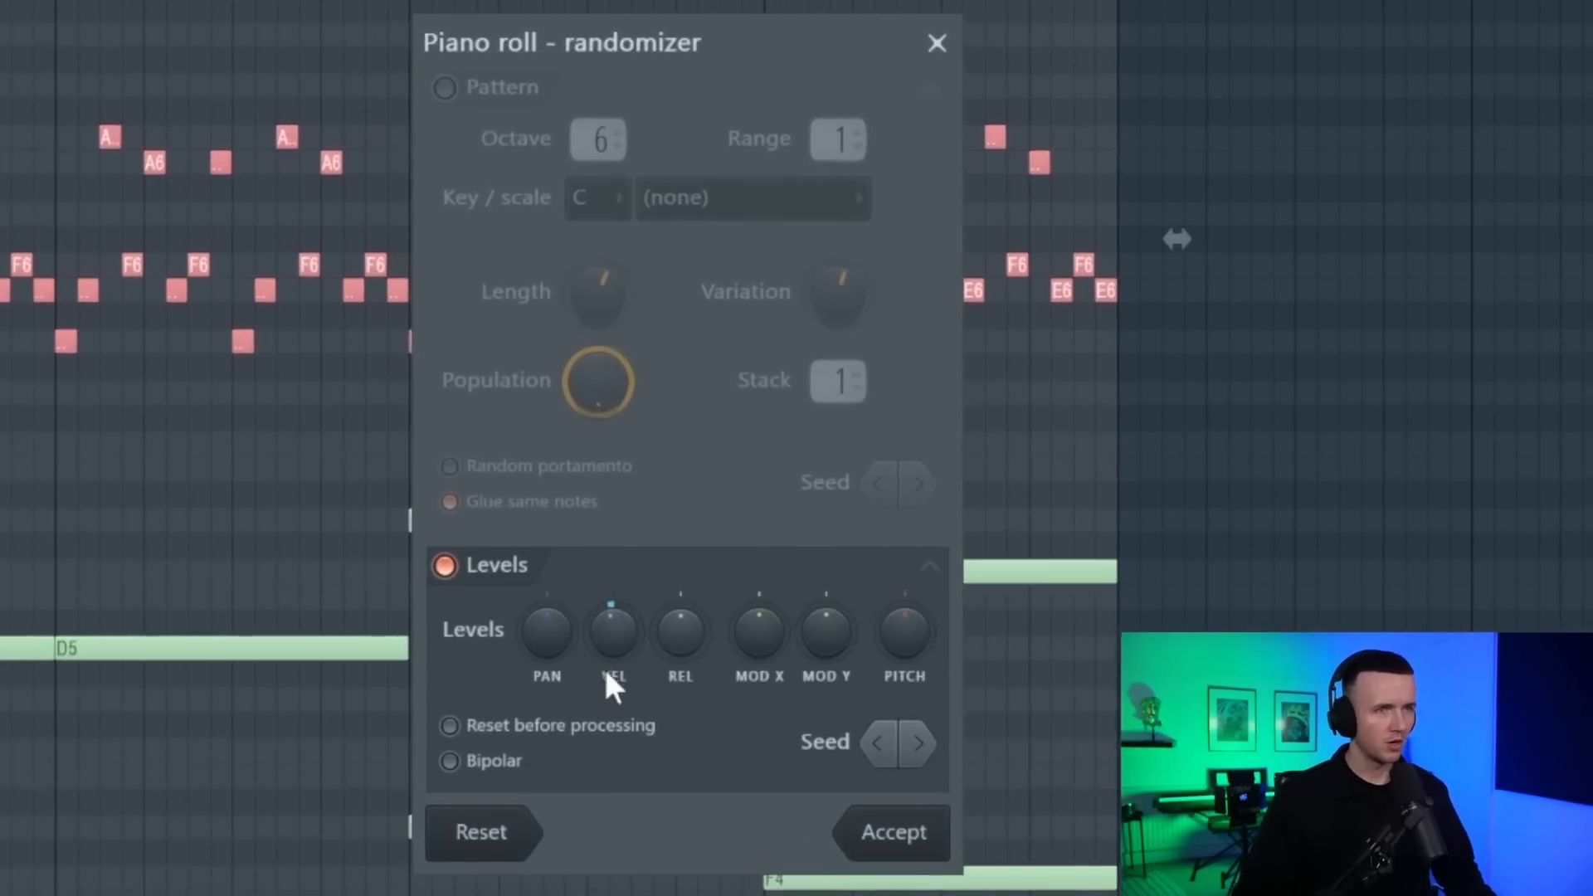
drag(587, 459, 586, 475)
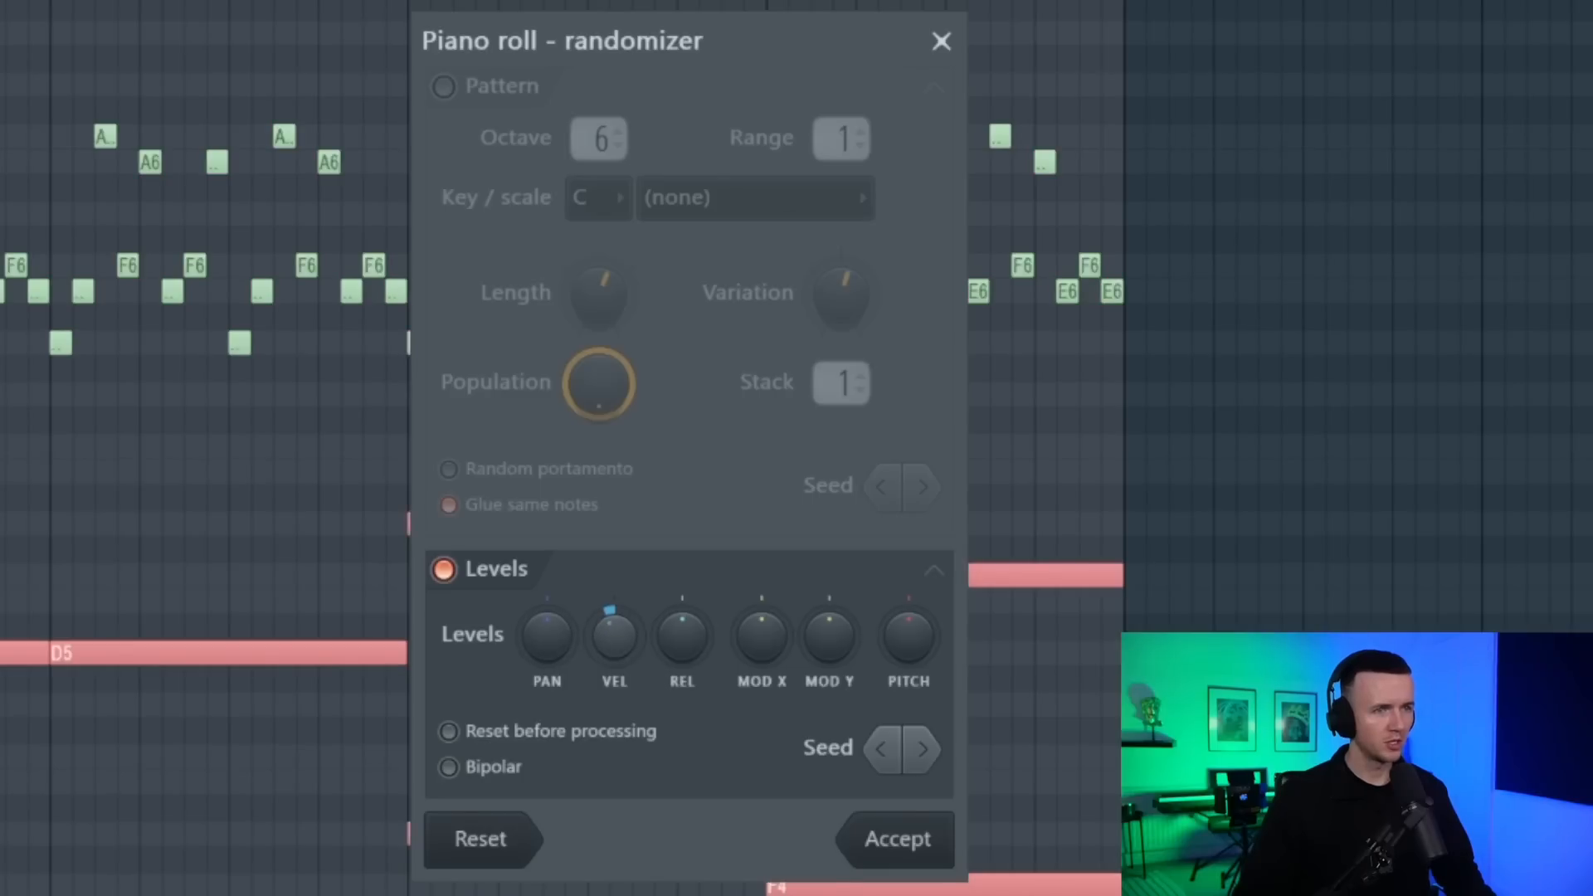
click(898, 839)
key(ctrl+d)
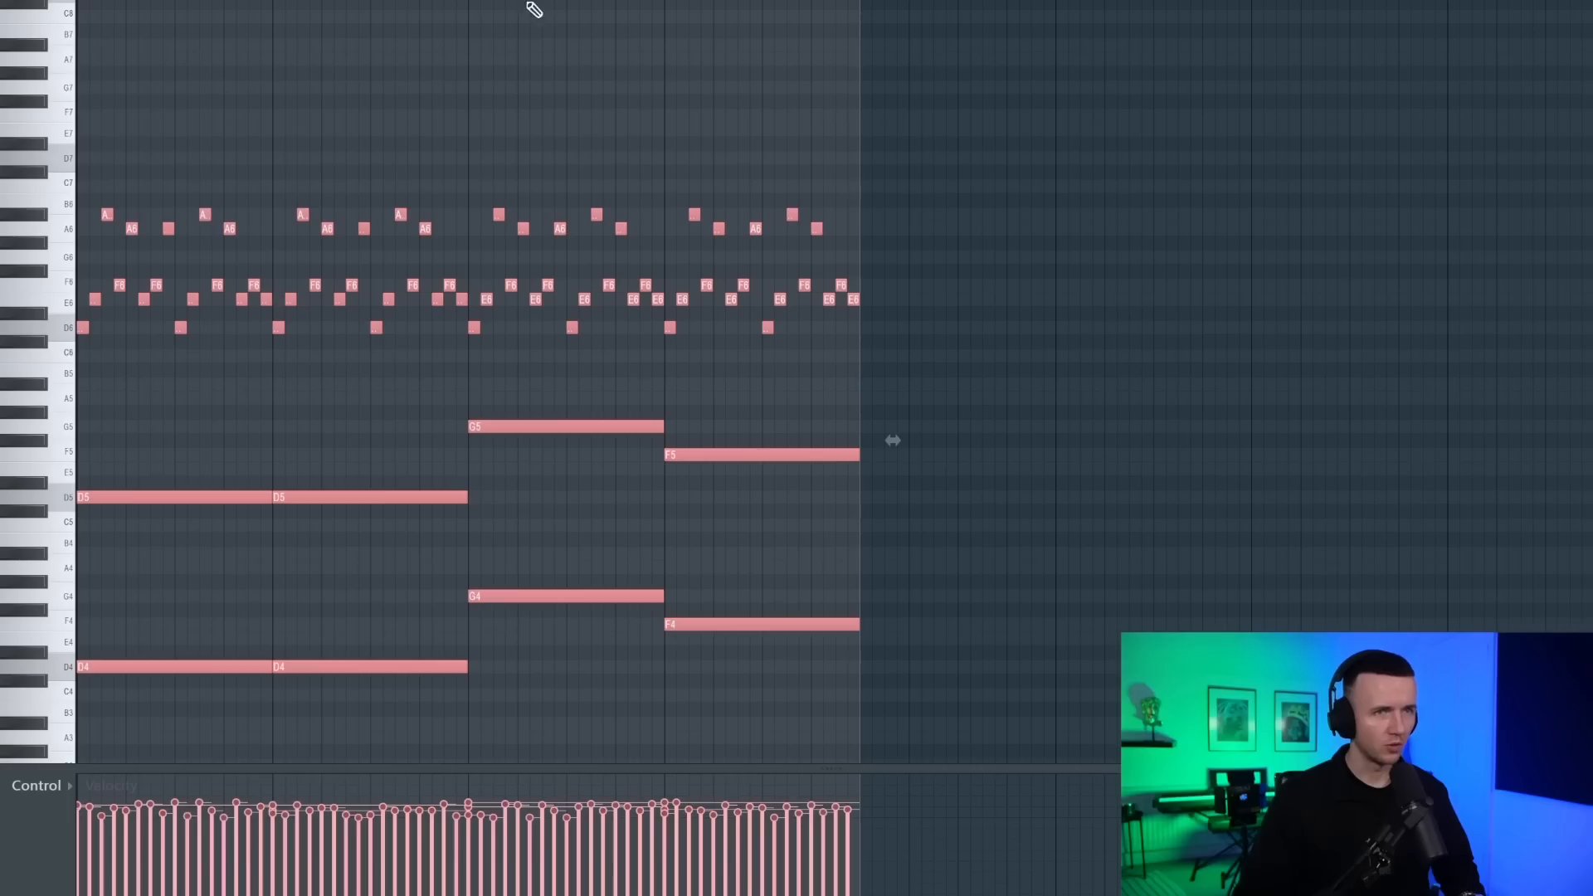
Duplicate the four-bar pattern and lower the G and F notes in bars 3 and 4 to D5 and D4
key(ctrl+b)
scroll(640, 185, down, 2)
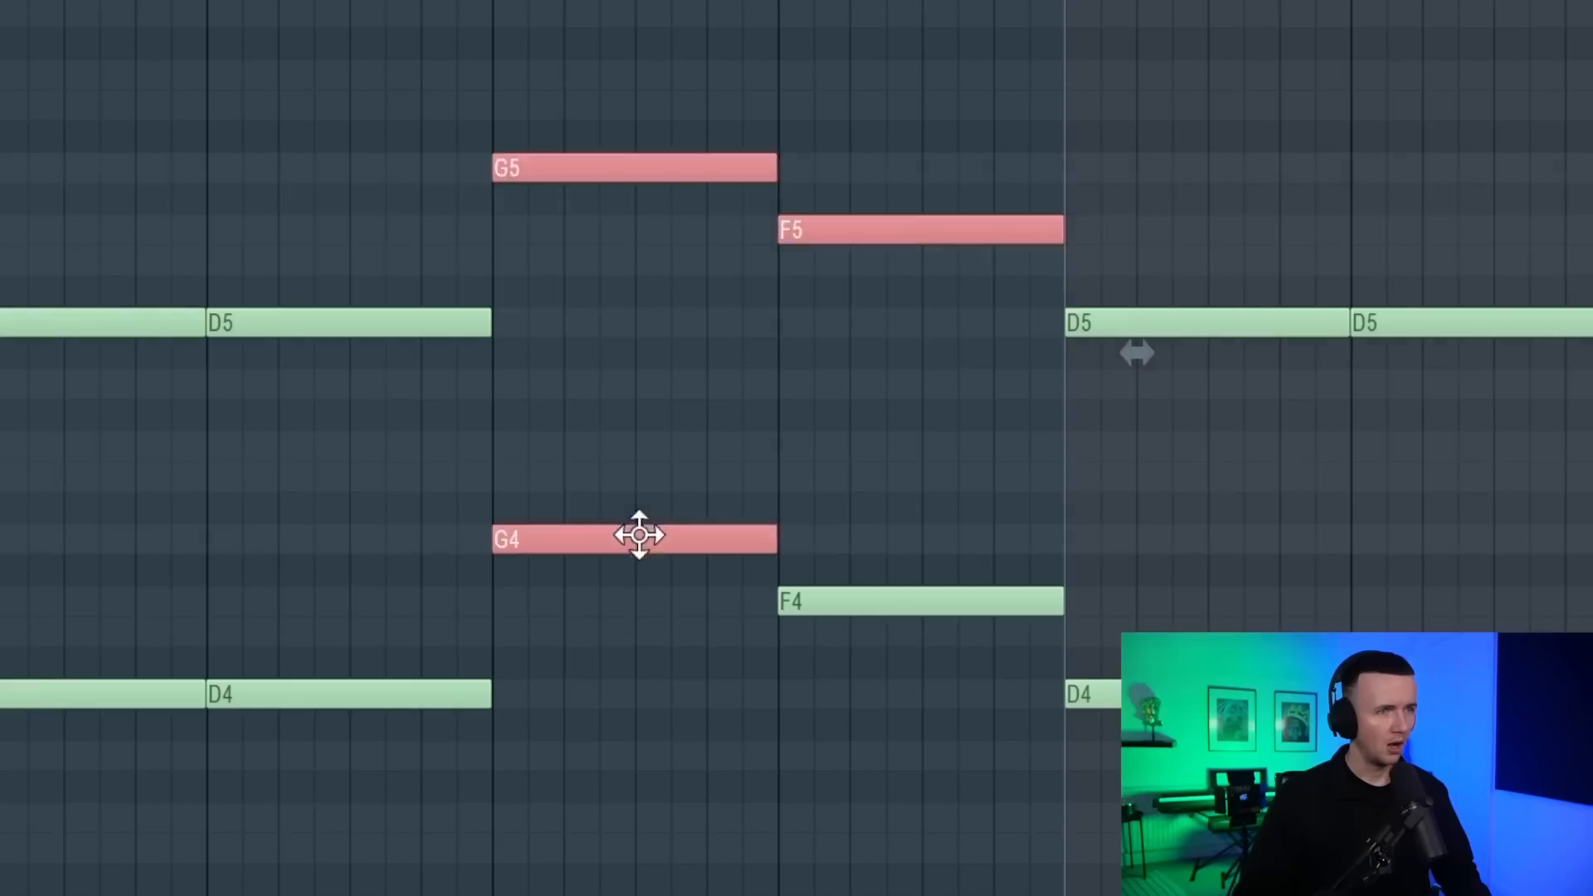
drag(639, 535, 626, 686)
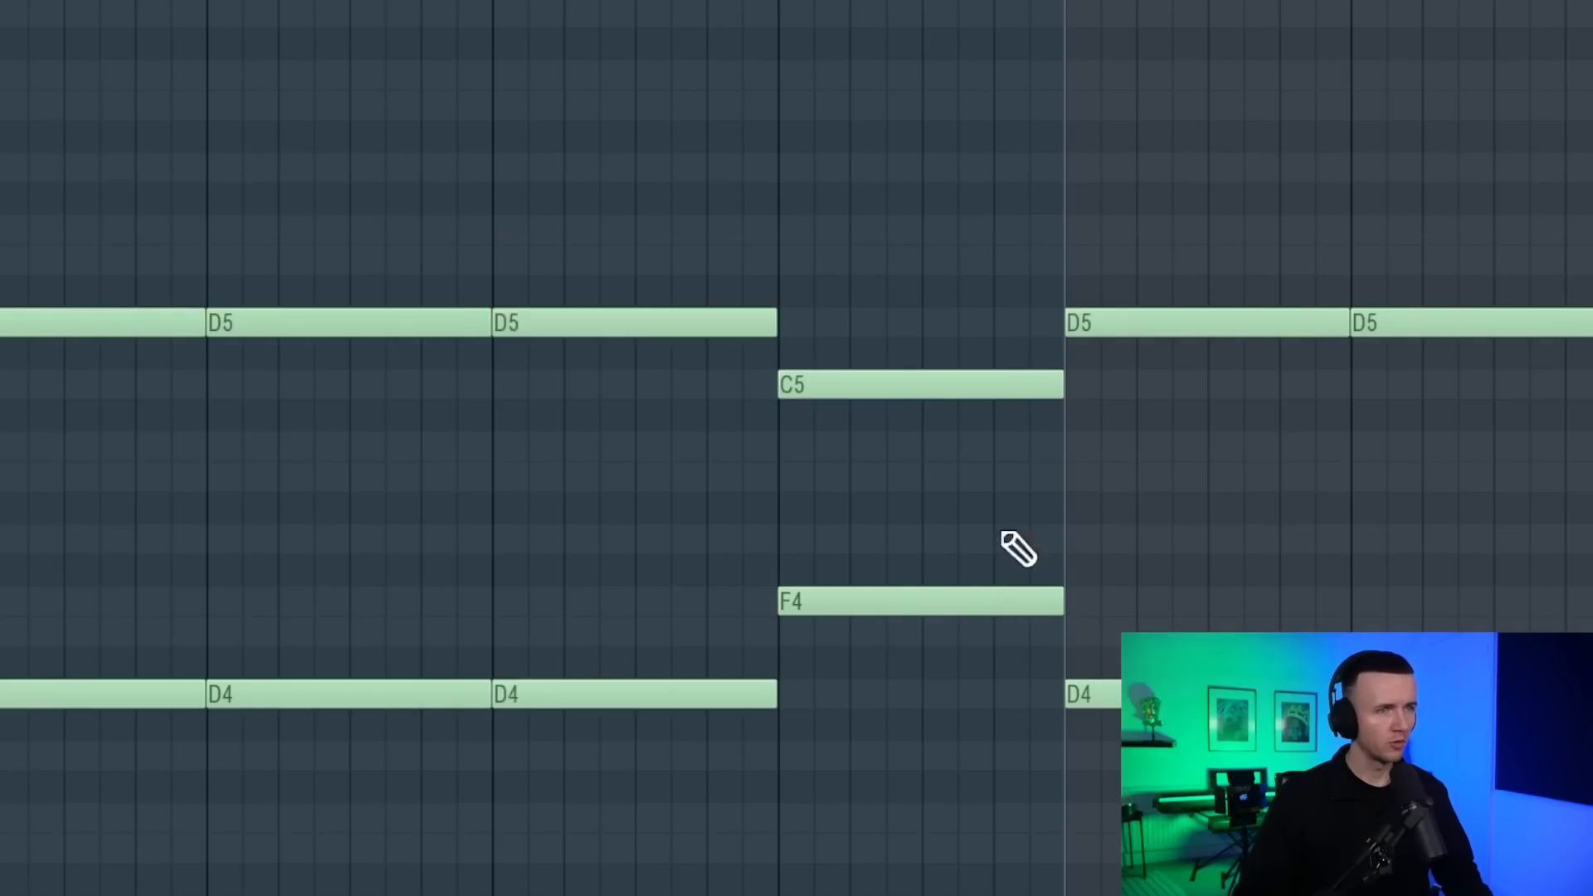
drag(921, 382, 915, 303)
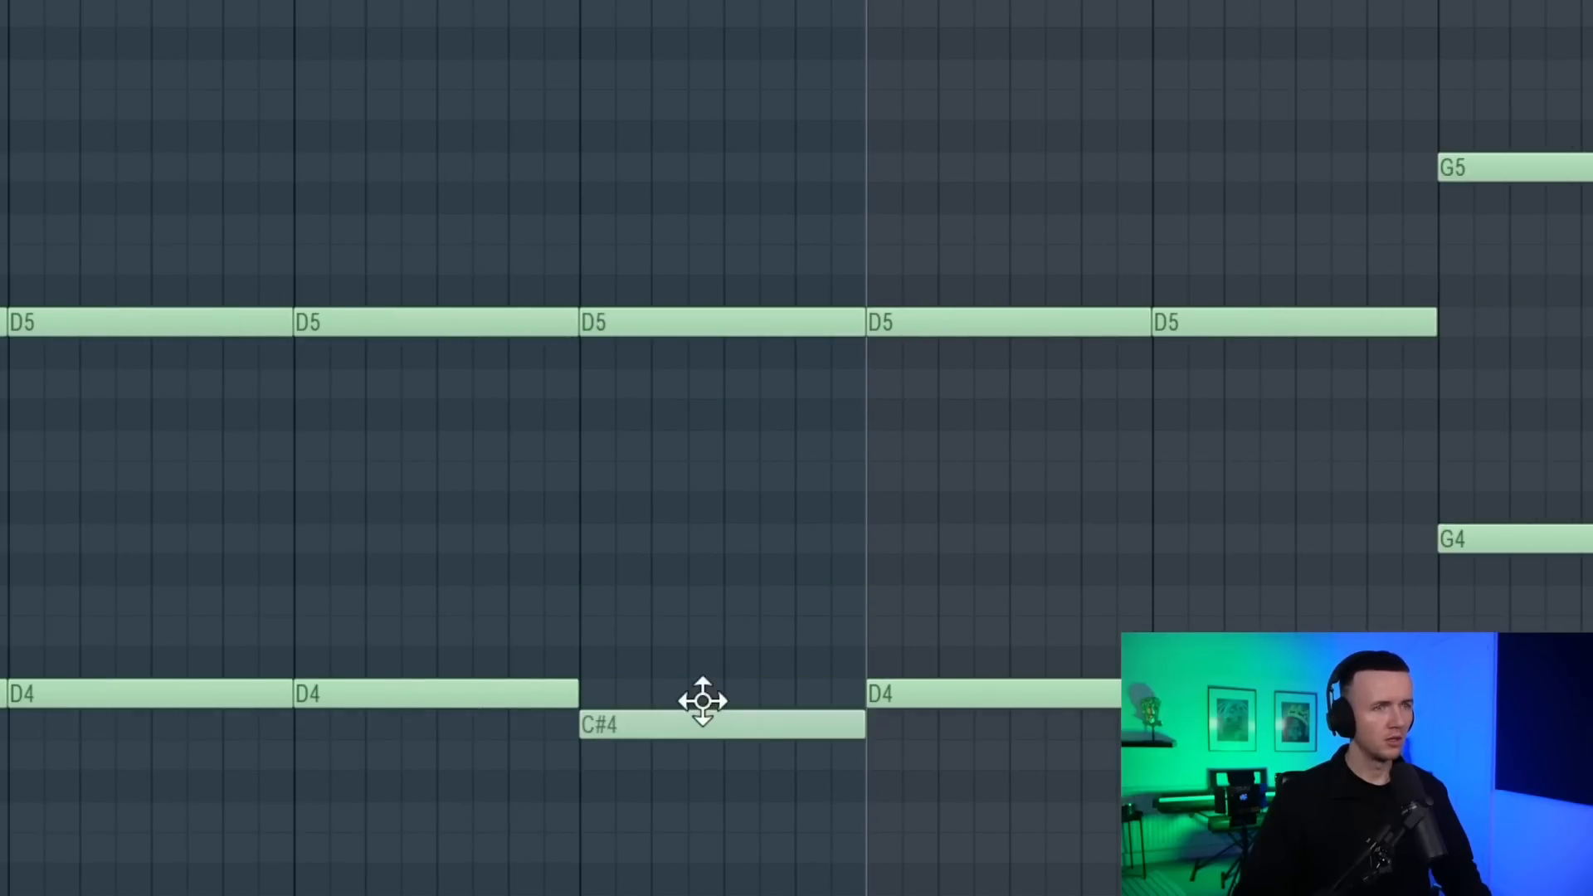
key(ctrl+a)
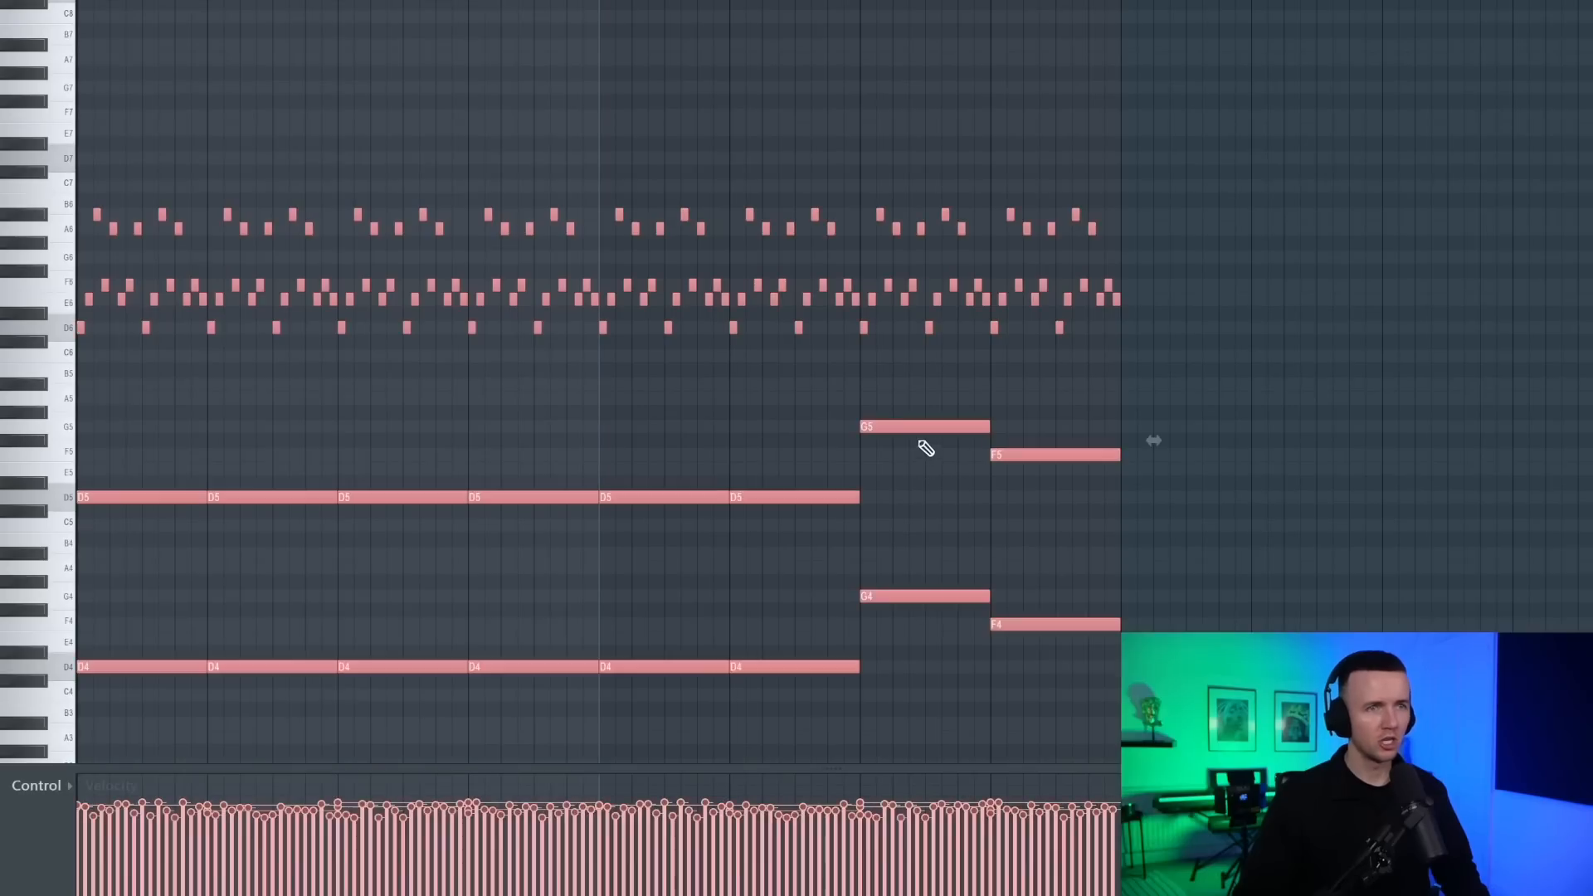
key(ctrl+d)
Duplicate all short melody notes one octave higher, offset the copy slightly later, and play the pattern
drag(1276, 153, 78, 362)
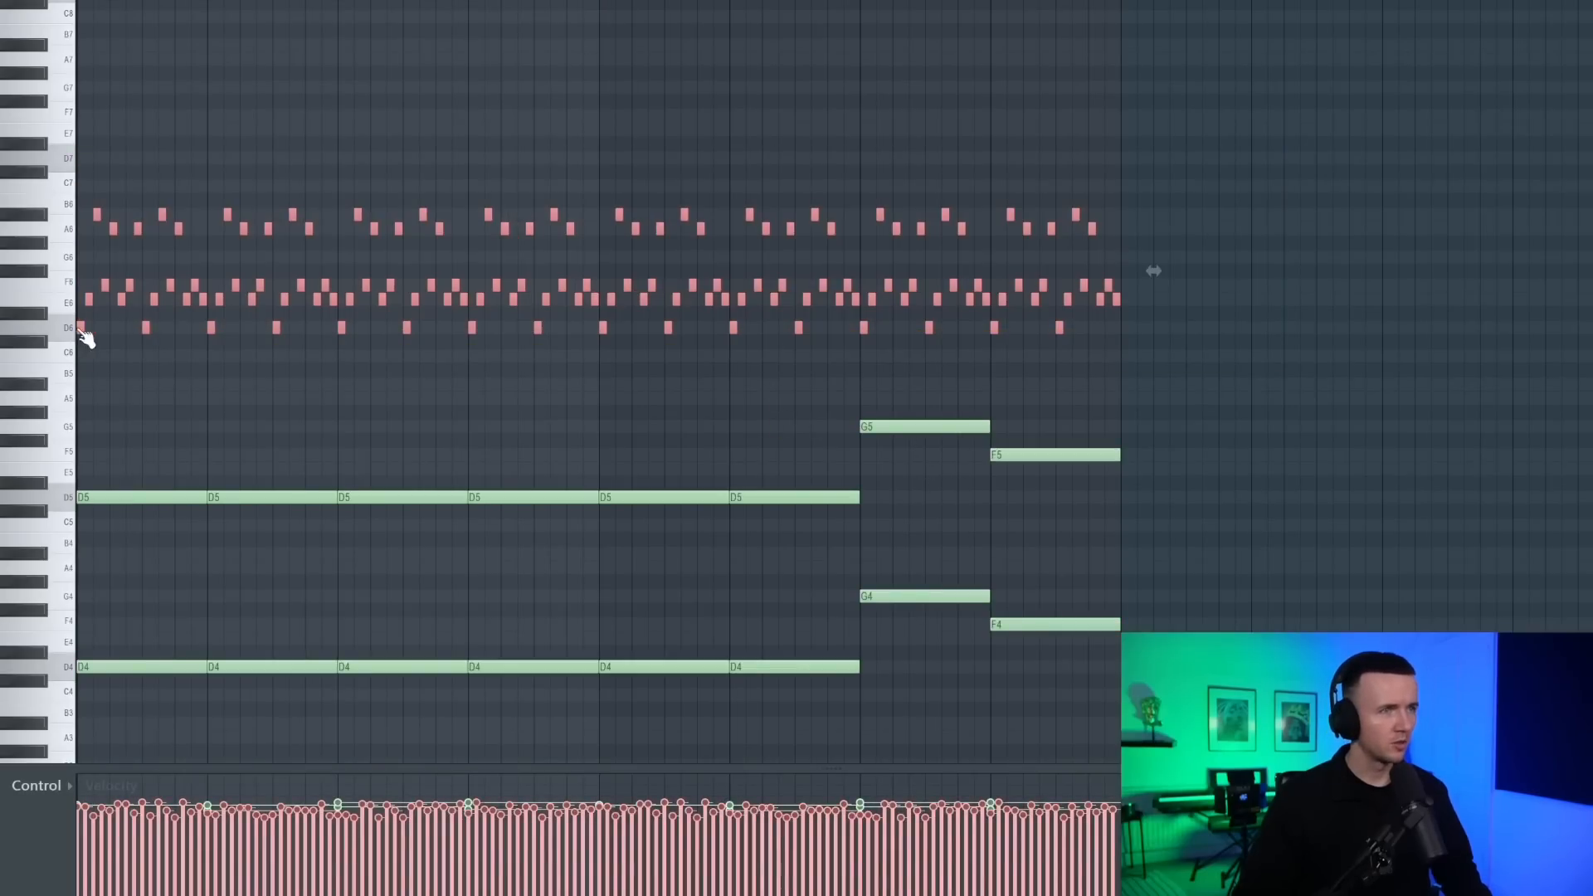
scroll(117, 160, up, 3)
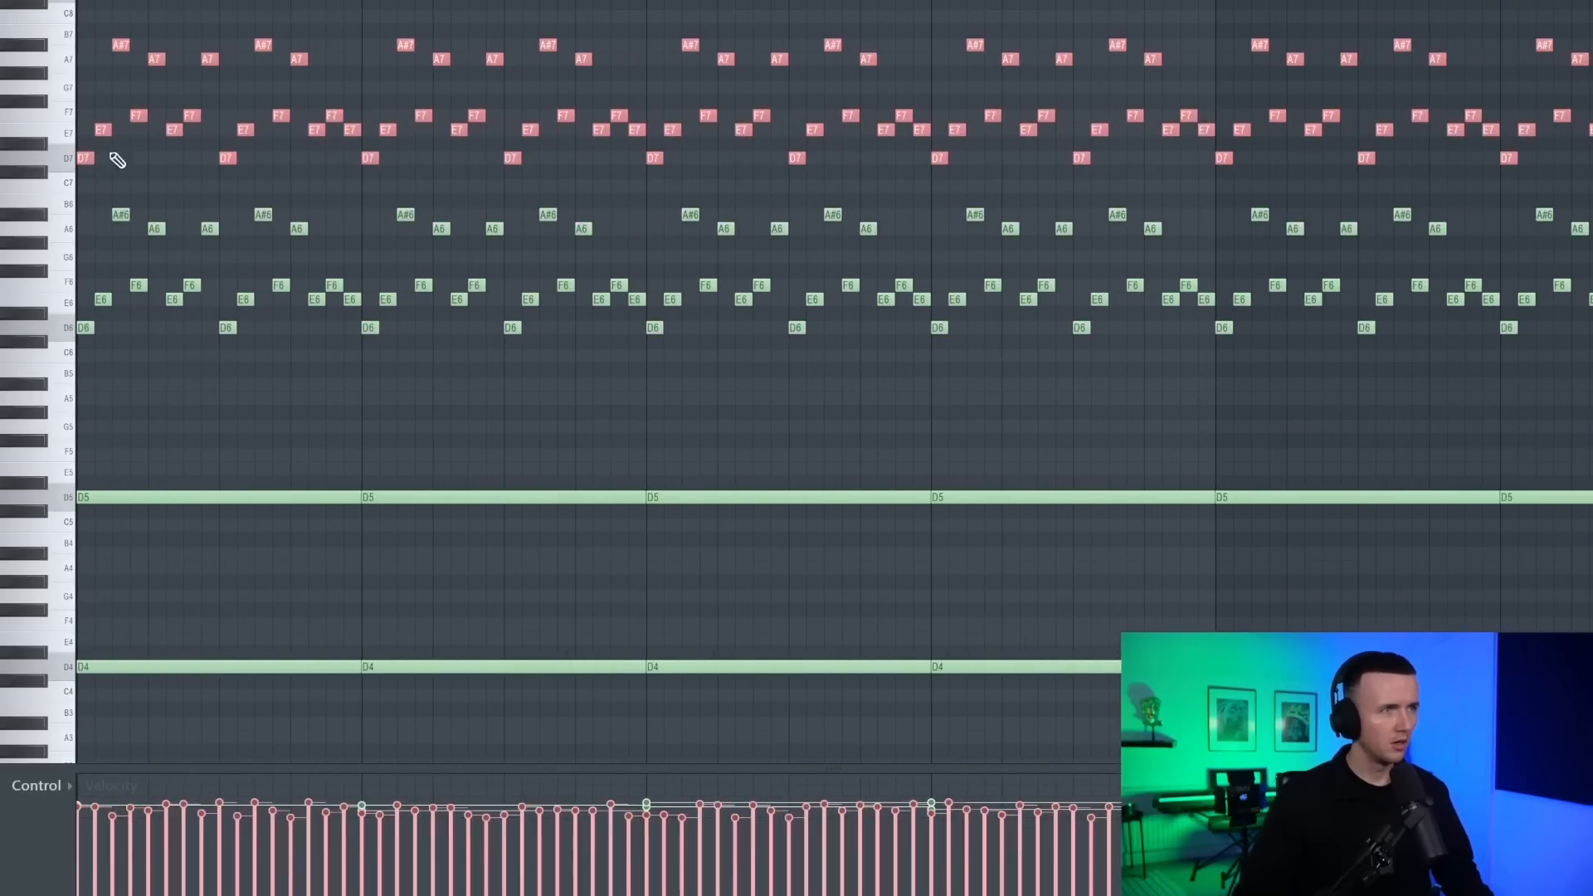
drag(87, 158, 91, 161)
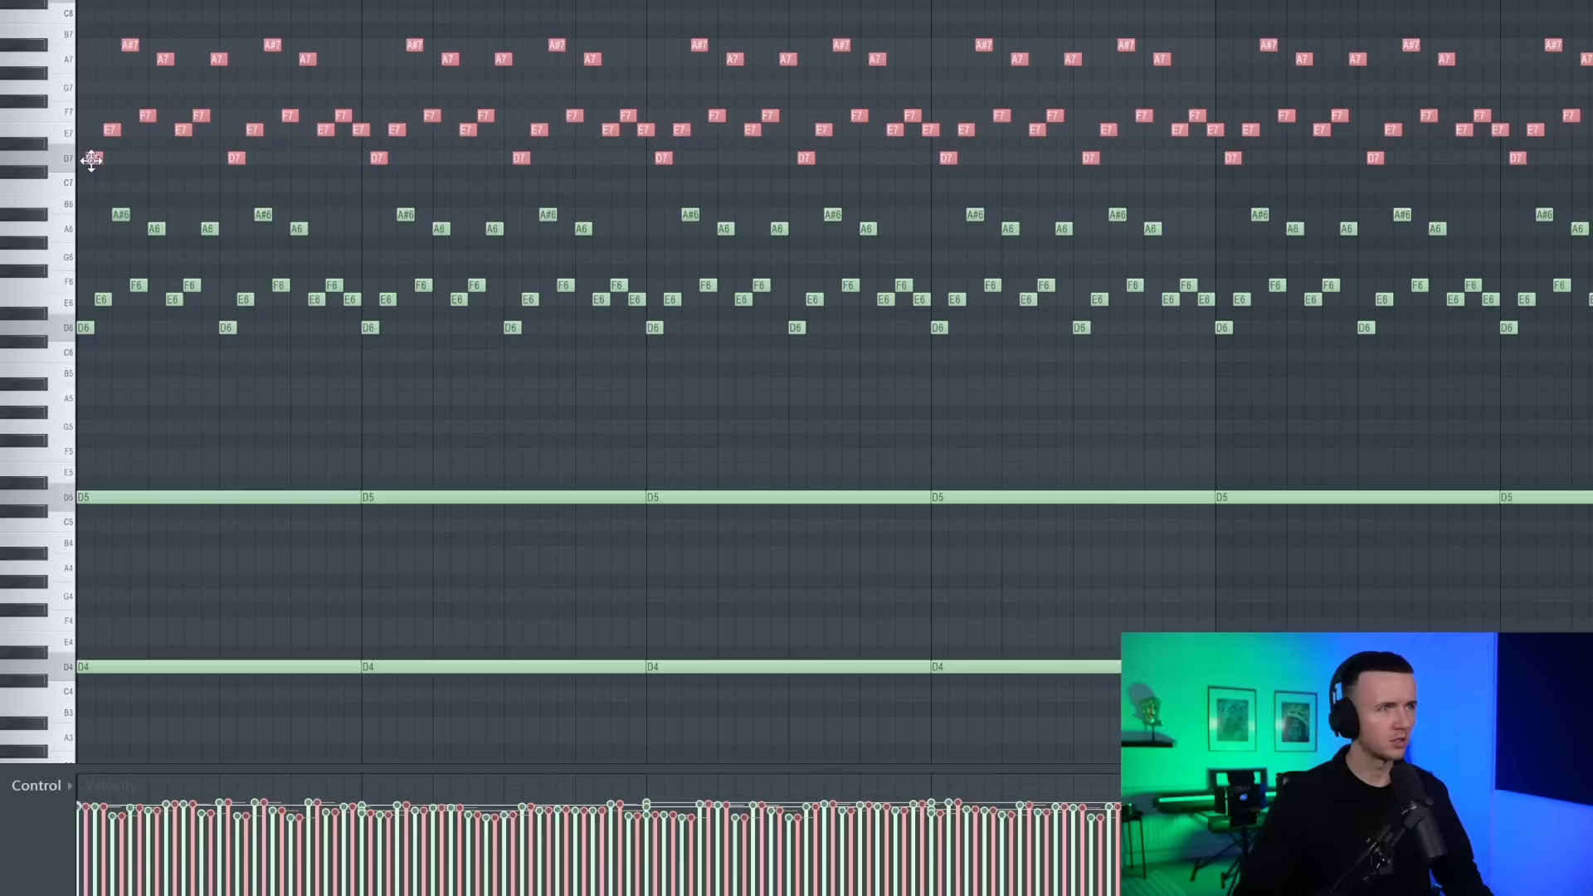
key(space)
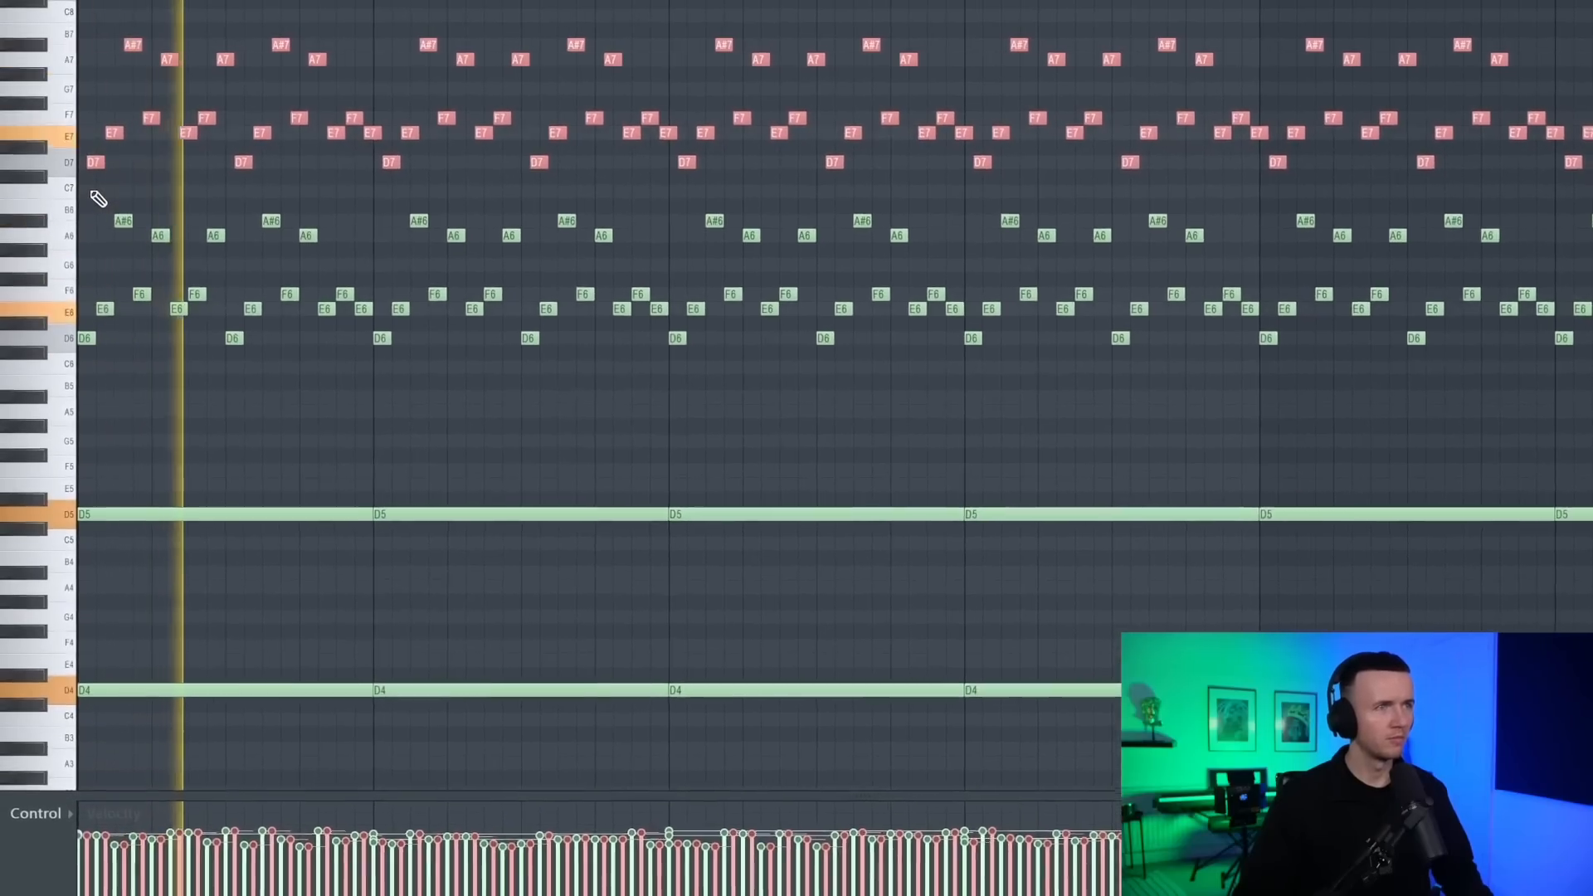
scroll(110, 515, down, 5)
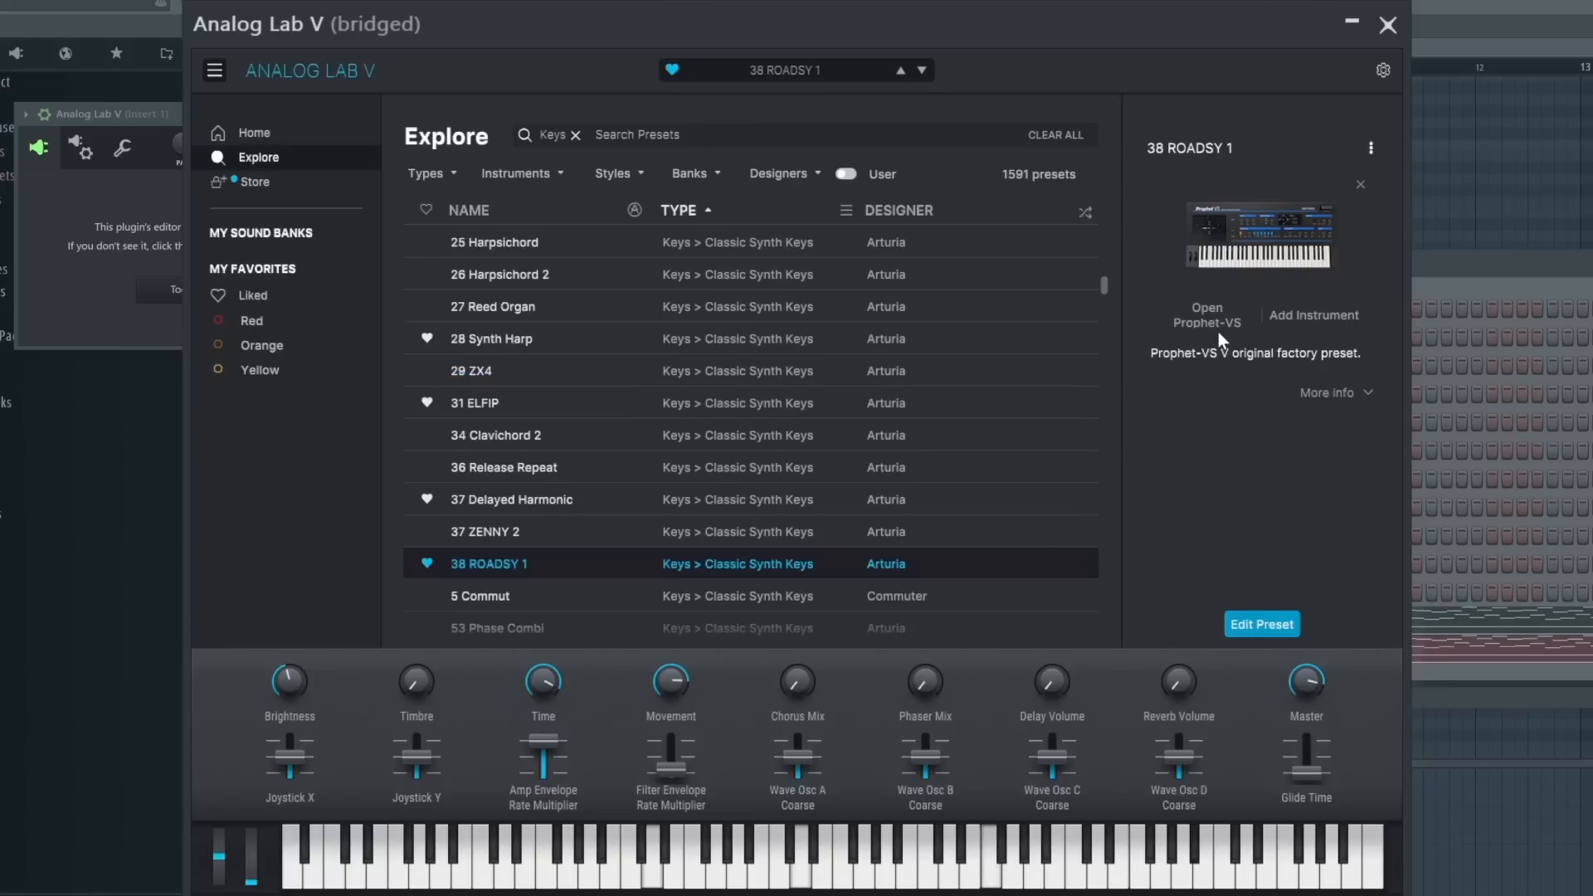
Open Prophet-VS for the 38 ROADSY 1 preset in Analog Lab V and transpose the part's long notes down two octaves
click(1221, 316)
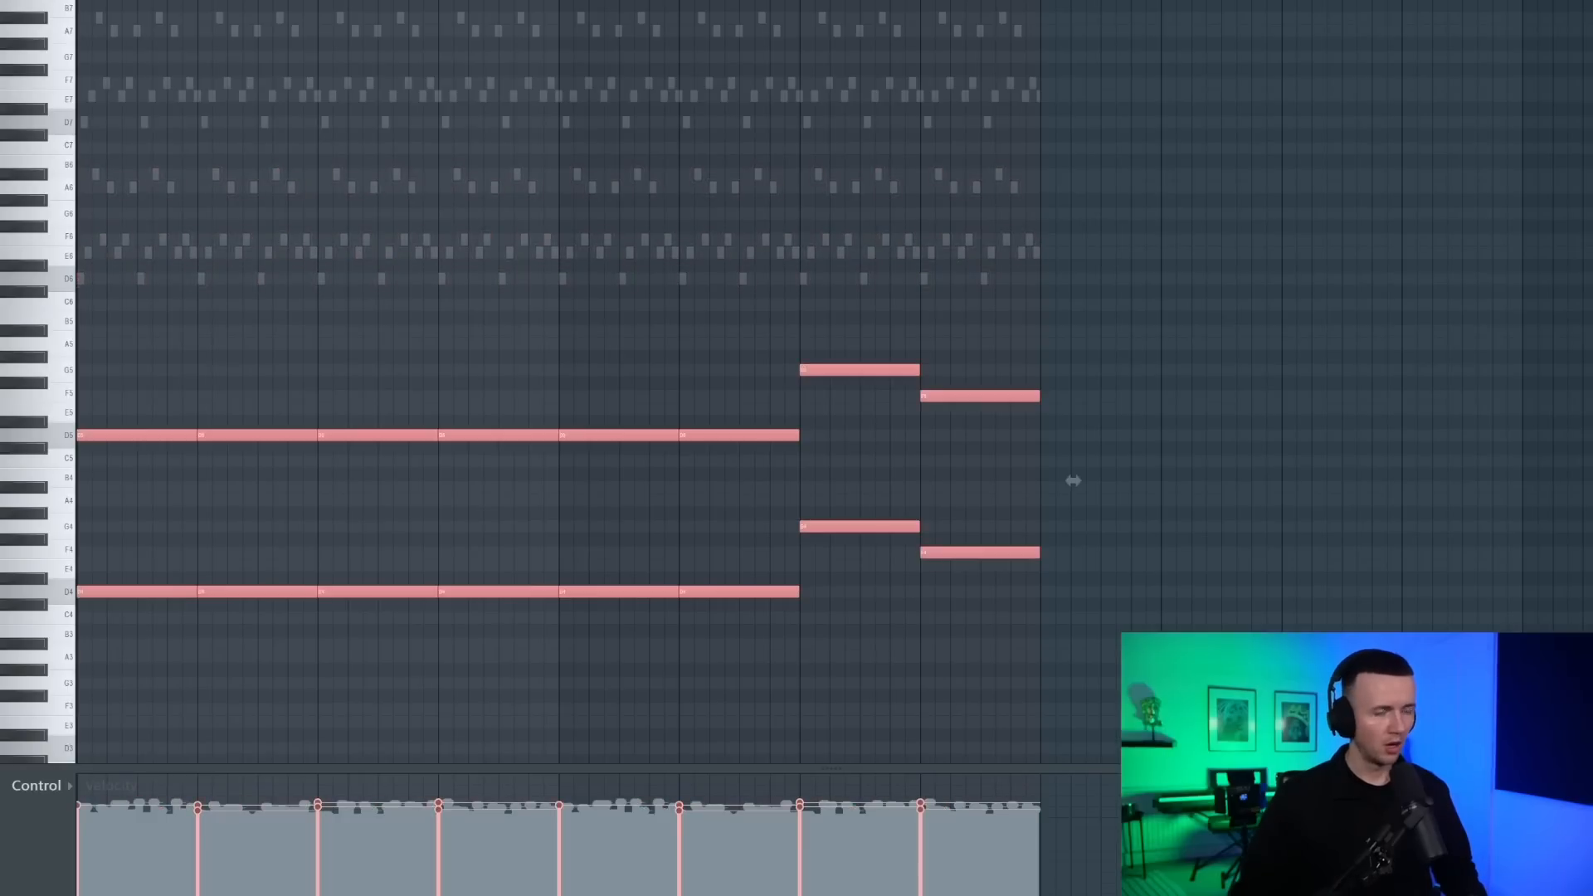
key(ctrl+Down)
key(ctrl+Down)
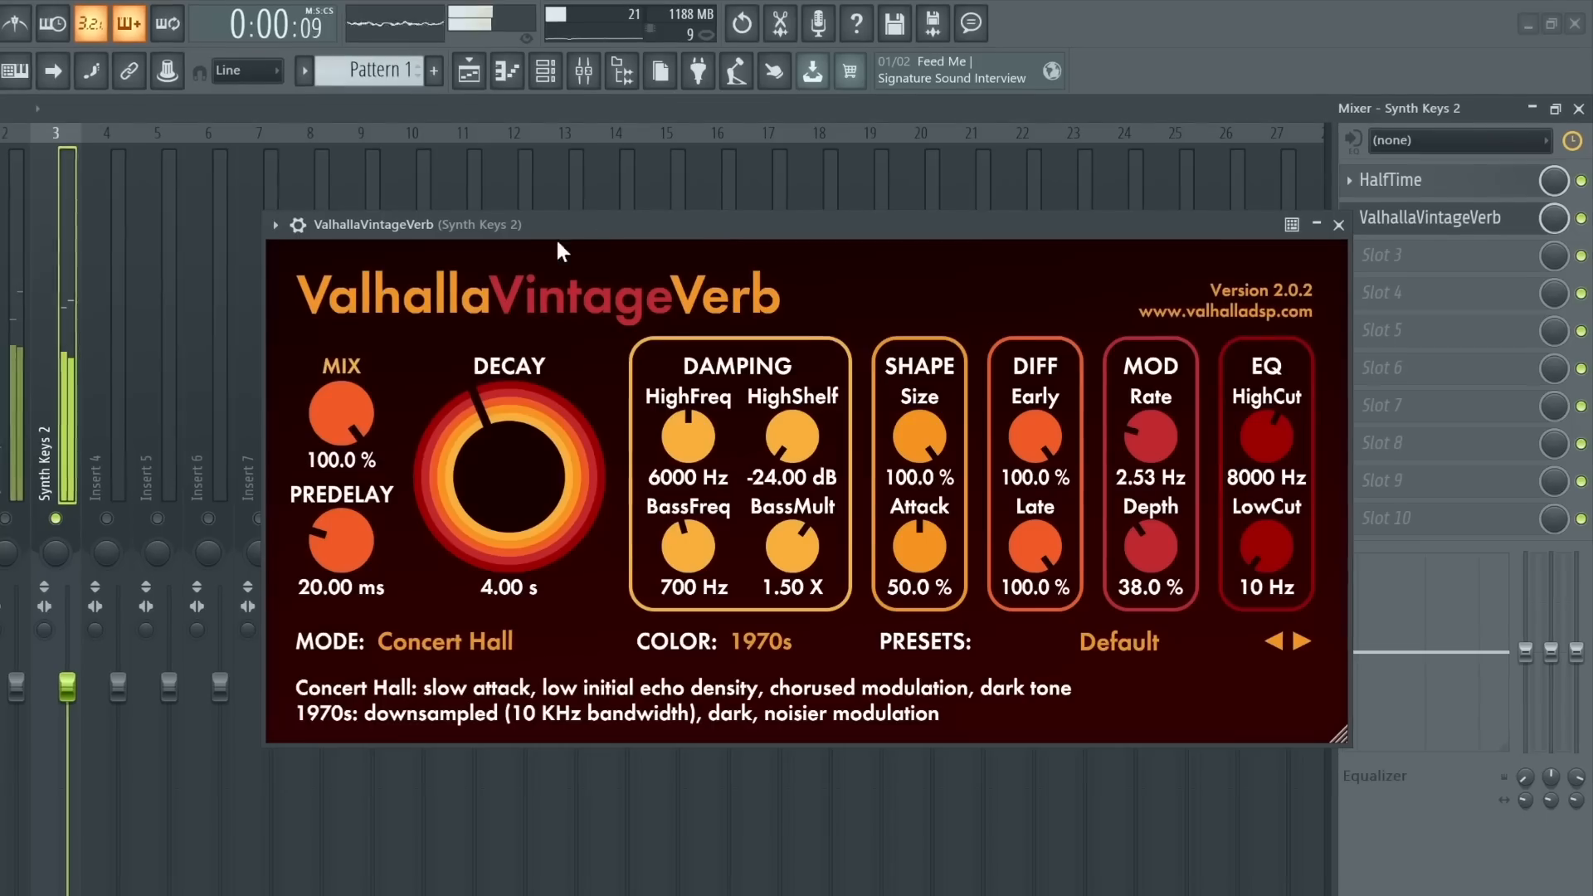
Set the ValhallaVintageVerb mix on Synth Keys 2 to 39.2 % and adjust the decay and low cut
drag(341, 413, 291, 647)
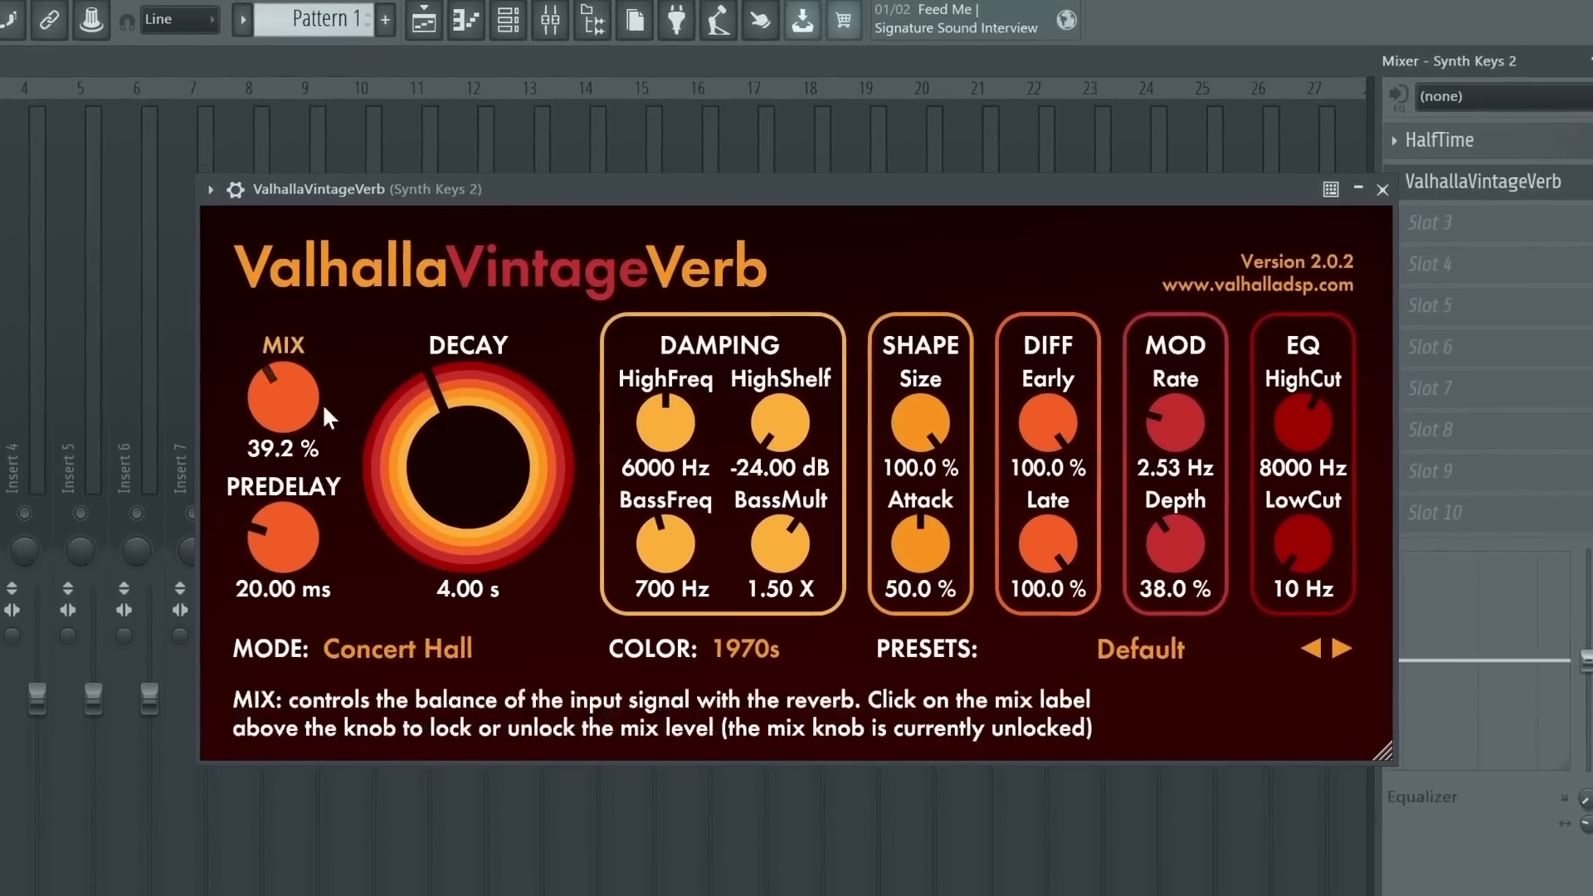
drag(523, 493, 524, 527)
drag(1326, 548, 1391, 497)
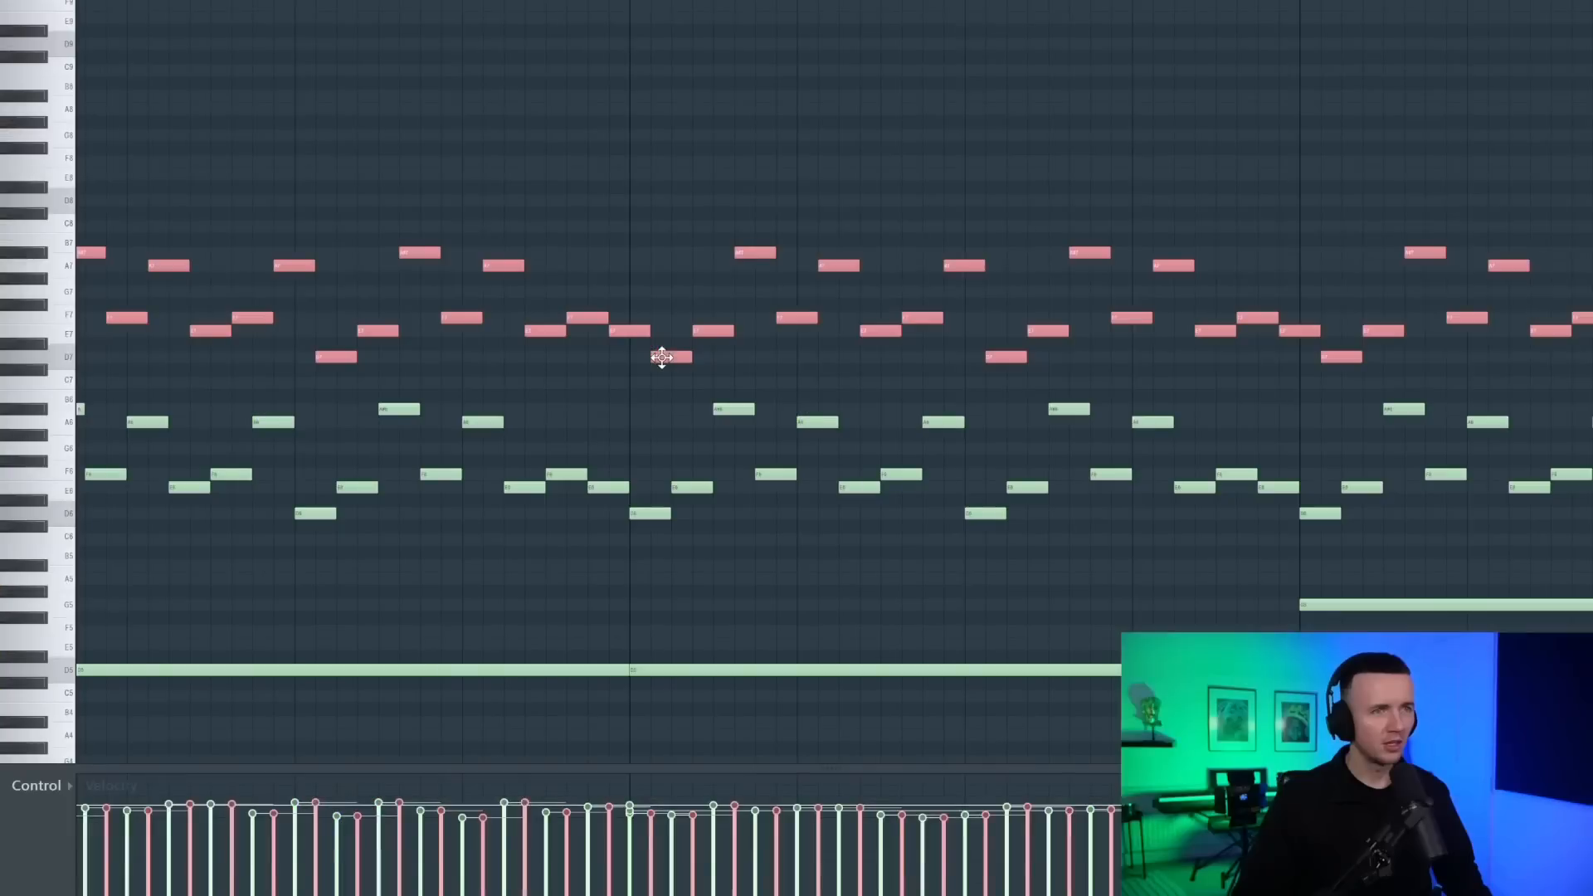
Nudge the selected upper-octave melody notes slightly later against the lower melody
drag(674, 357, 679, 357)
scroll(679, 357, down, 5)
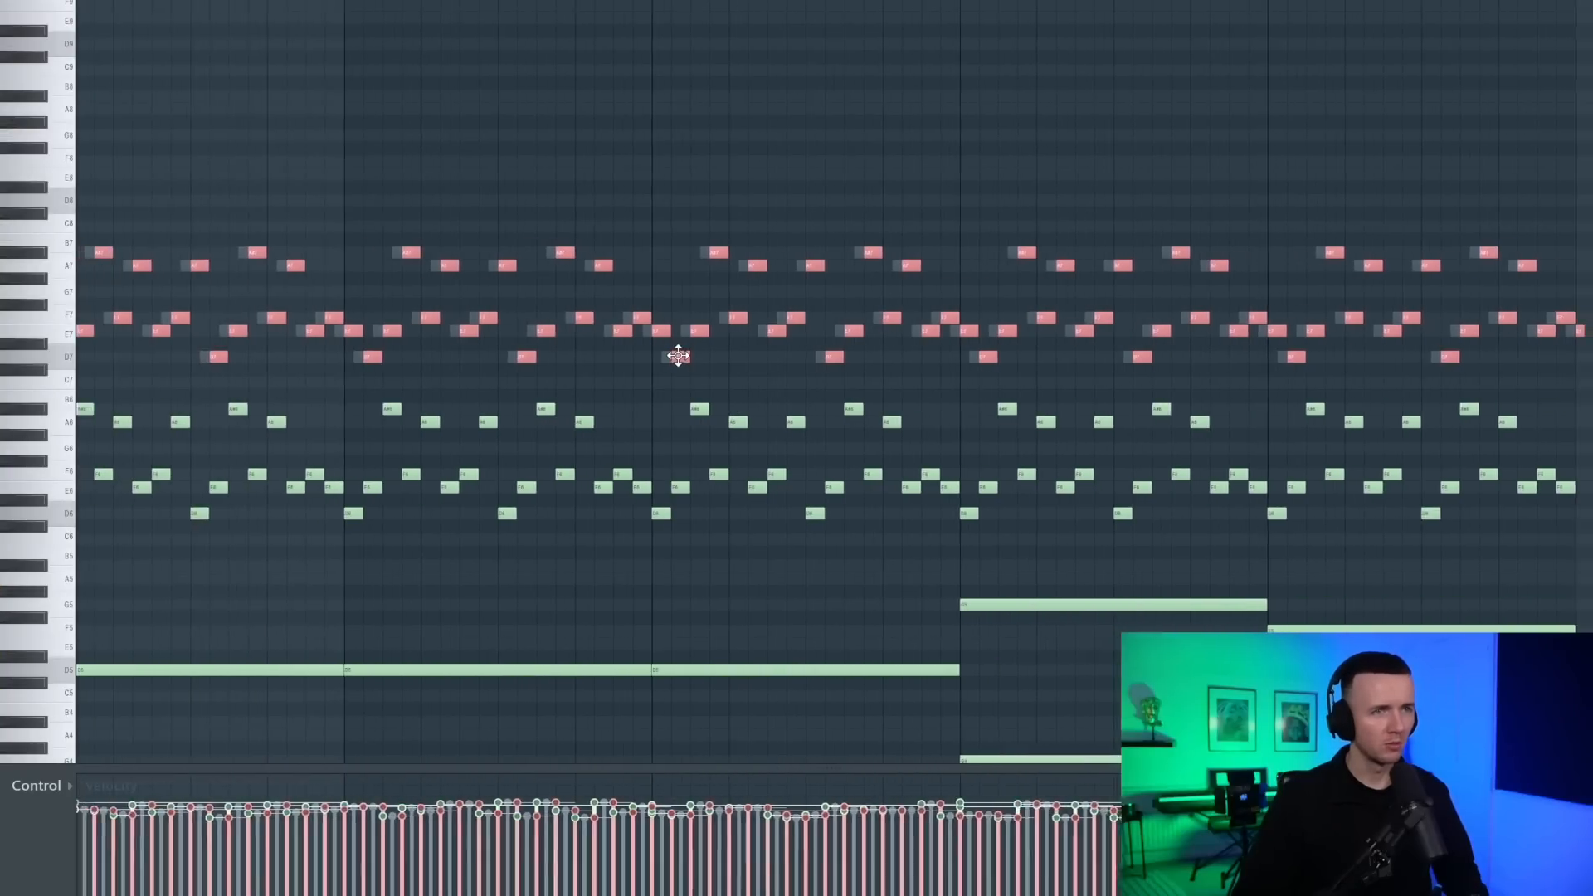
scroll(600, 31, down, 3)
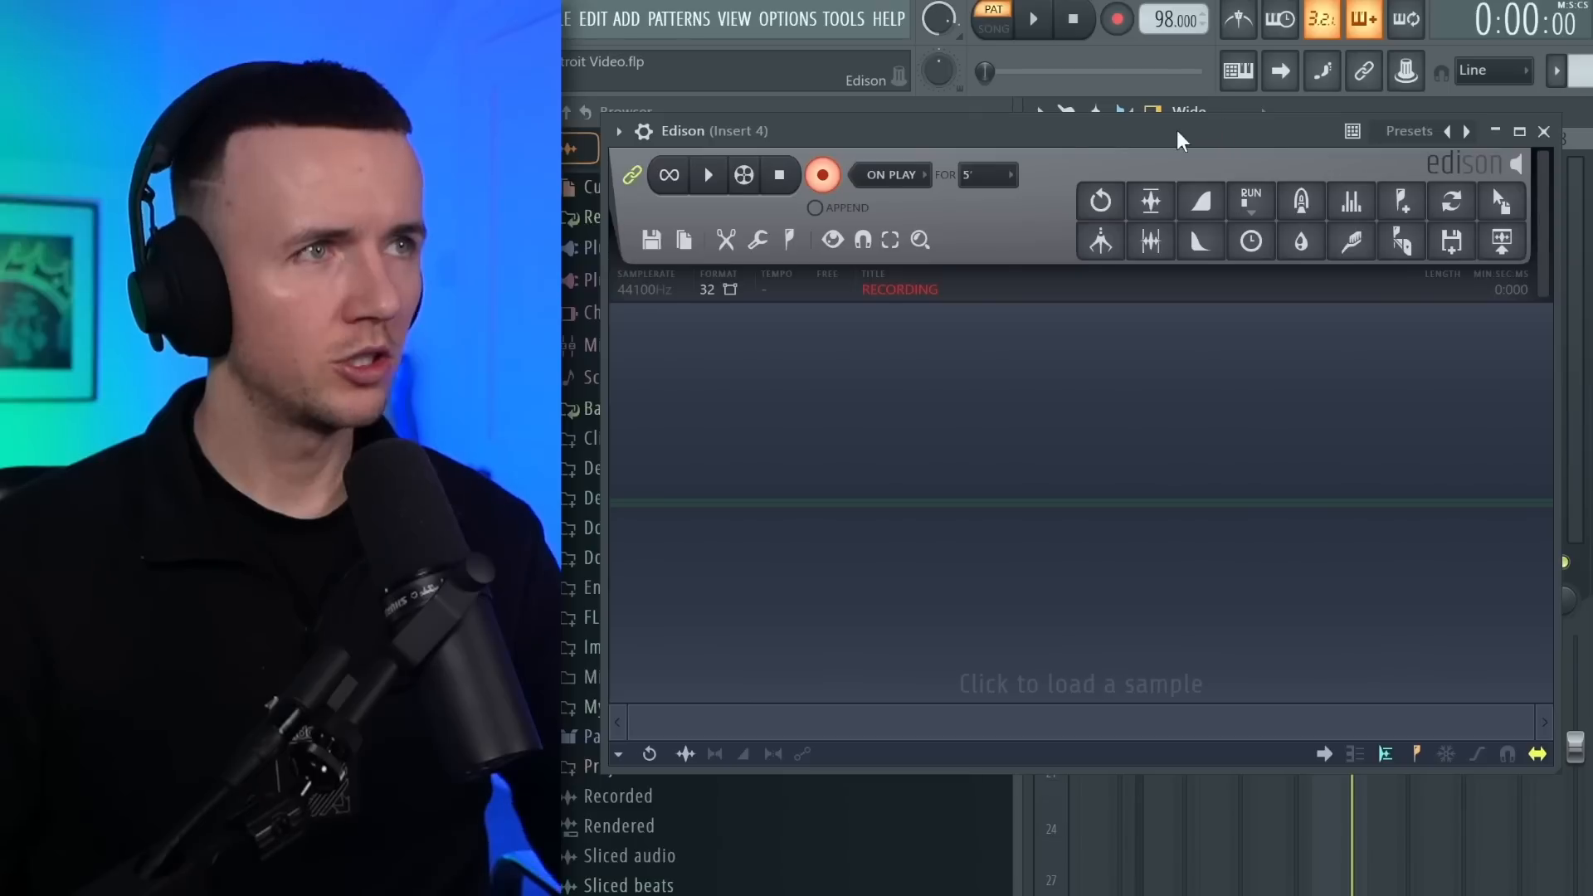
Load the Edison recording into a sampler channel and open that channel's envelope settings
click(913, 243)
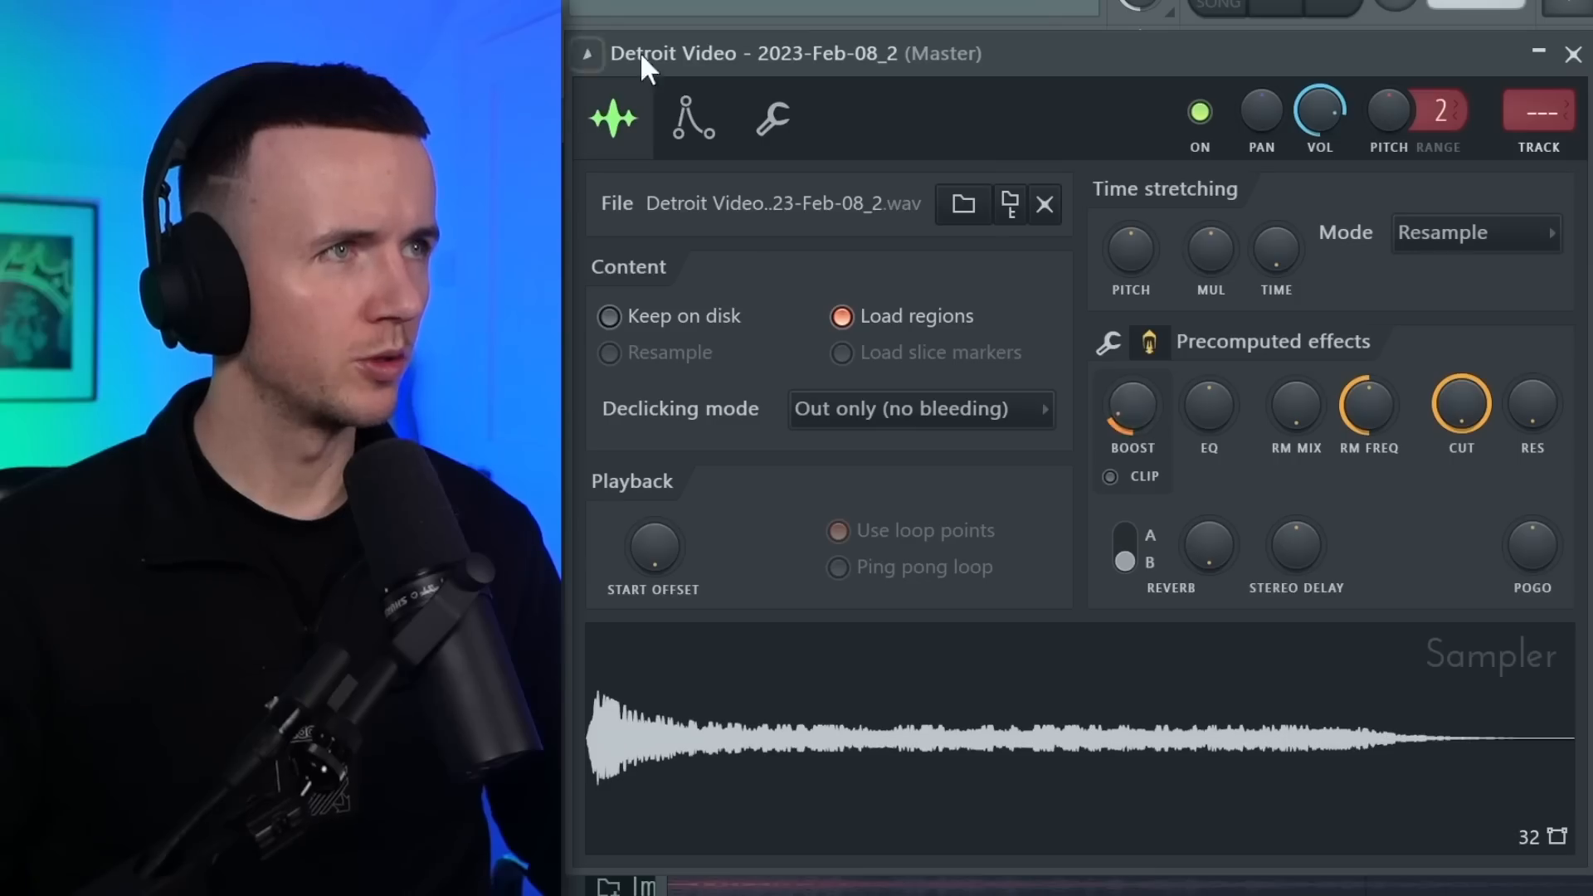
click(693, 118)
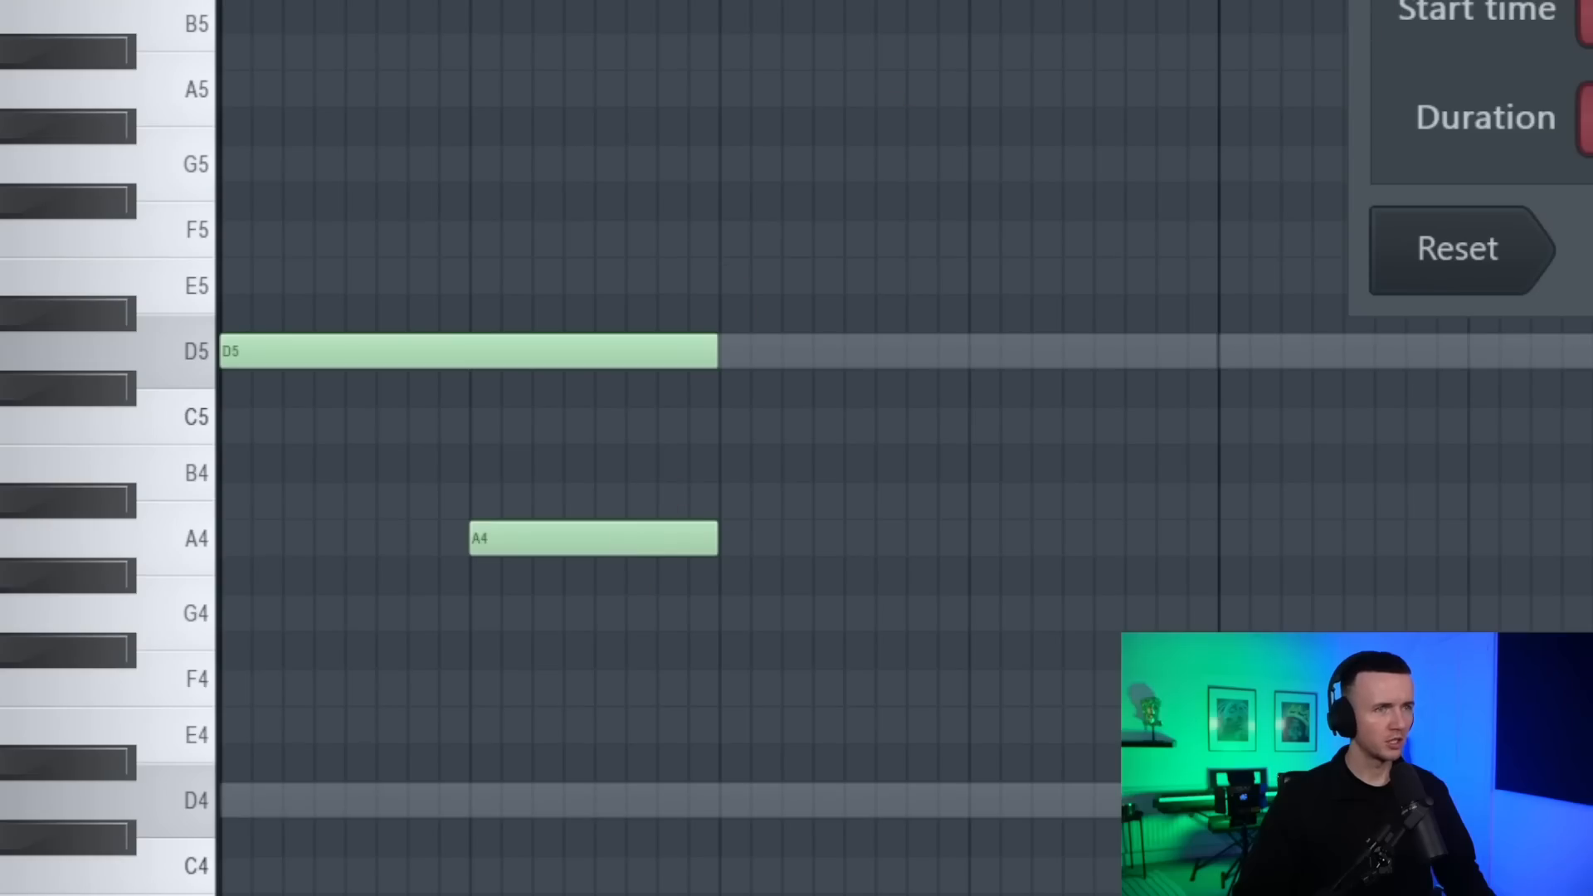
Accept the note properties and copy the long D5 note with its short A4 slide note to directly after the longer A4 note
key(Return)
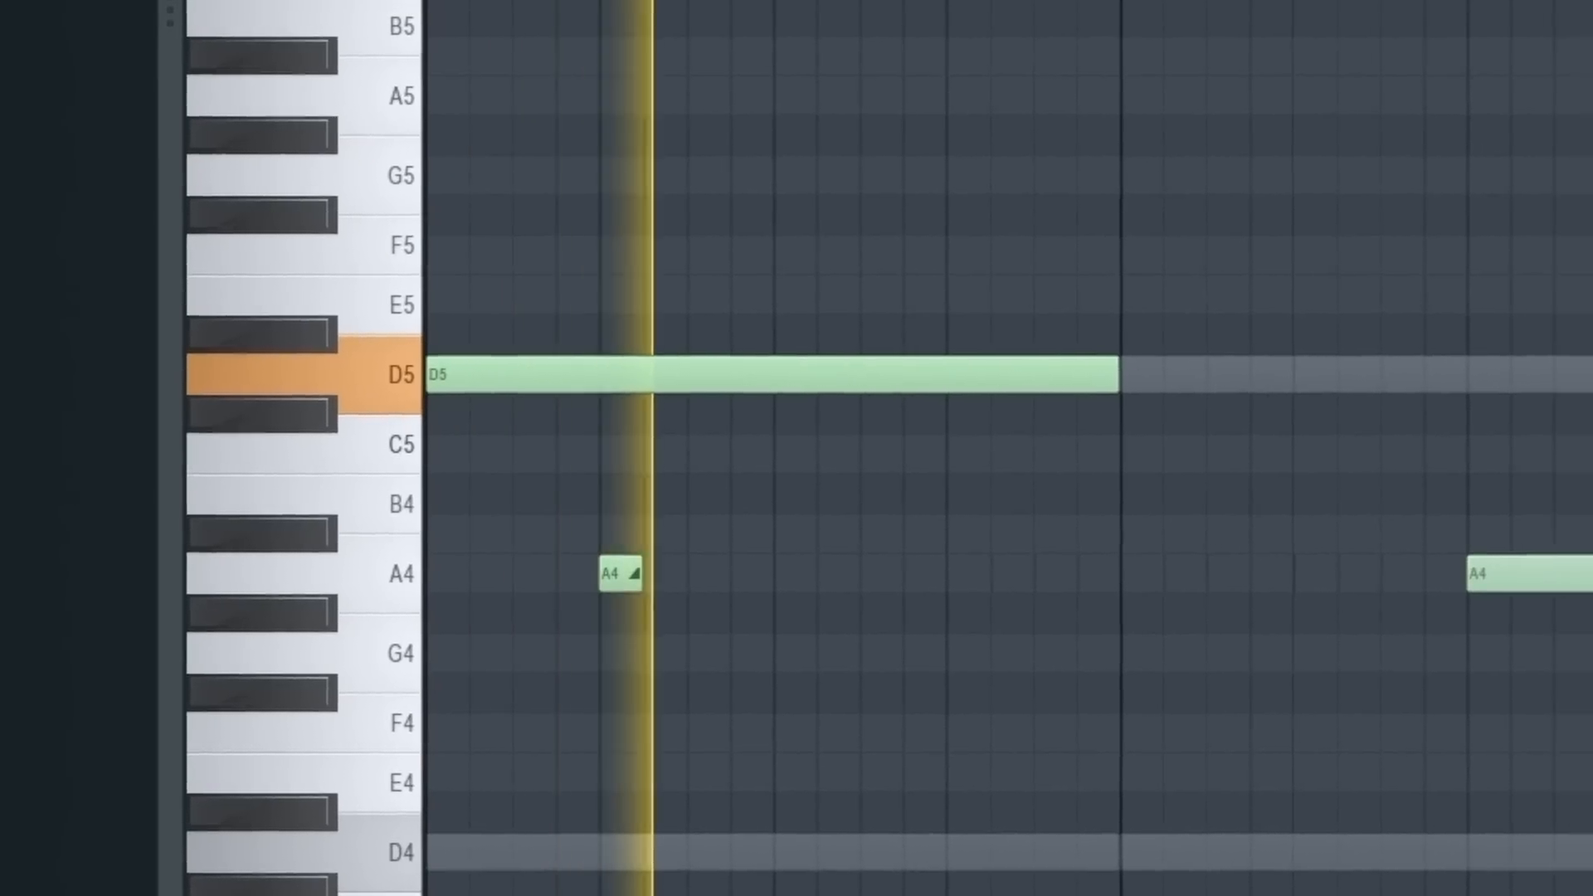
drag(977, 243, 635, 662)
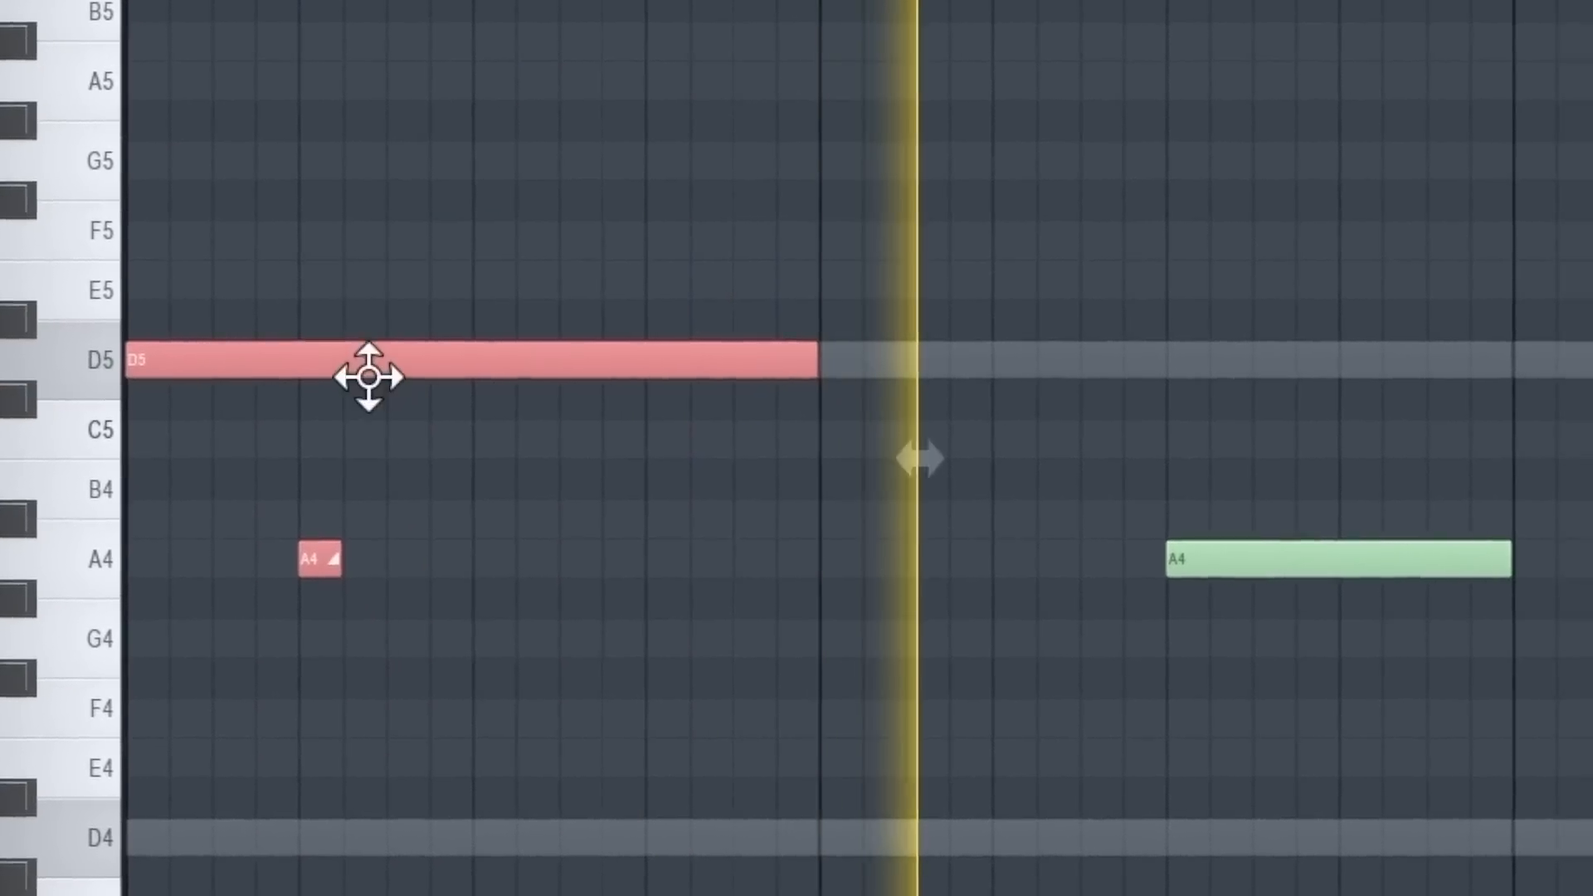
drag(369, 376, 1574, 374)
ctrl+click(1540, 209)
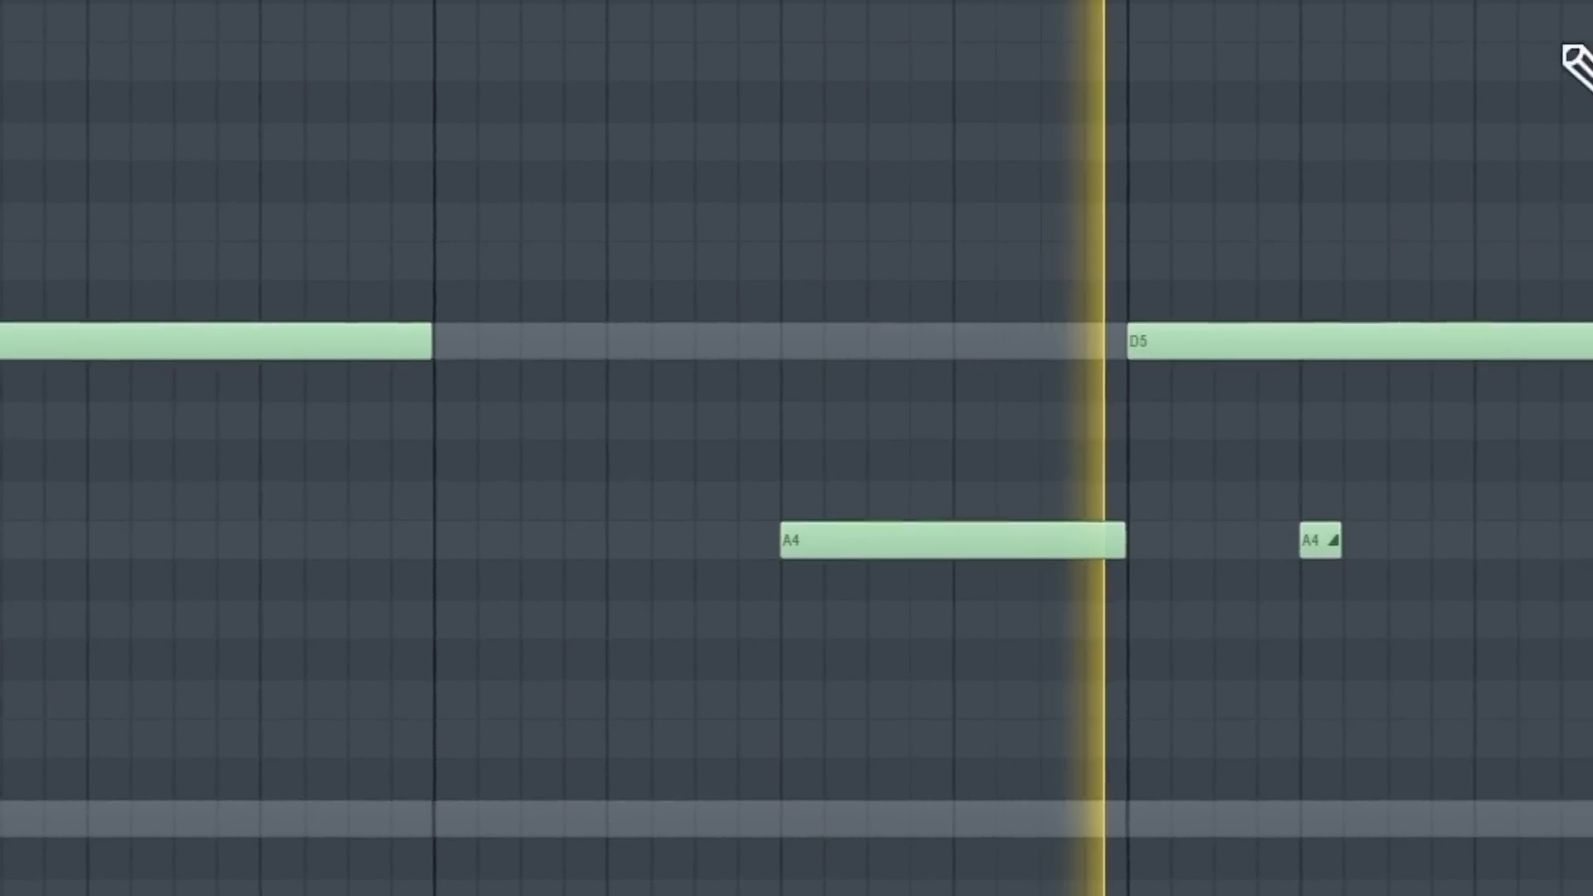
Add an A#4 note after the second long D5 note, as long as the earlier A4 note
scroll(1403, 181, down, 2)
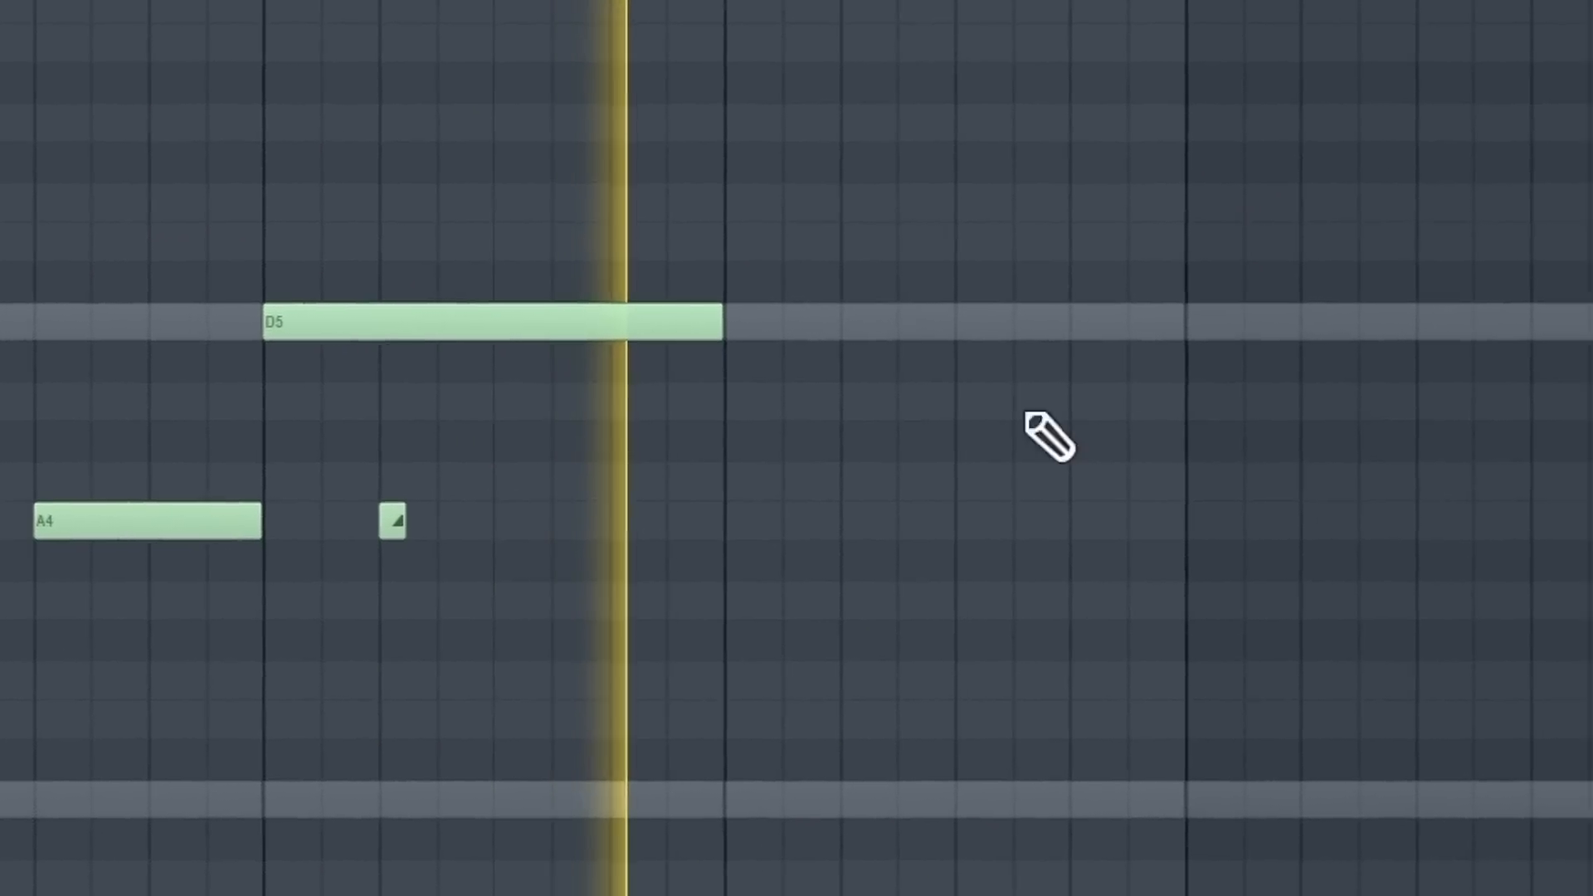
click(1094, 483)
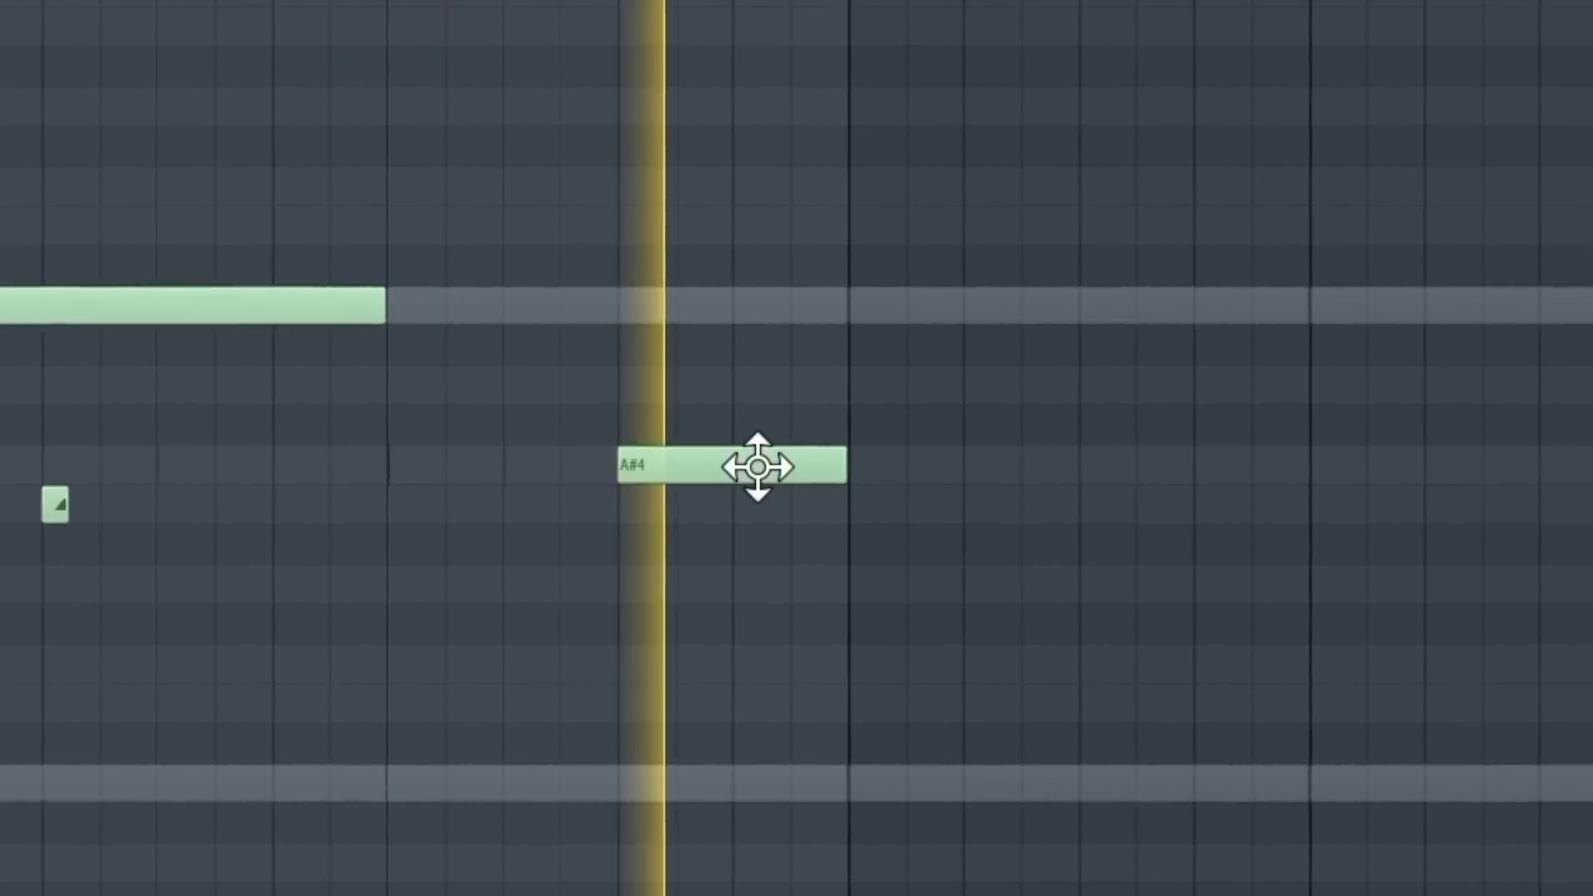
click(1007, 488)
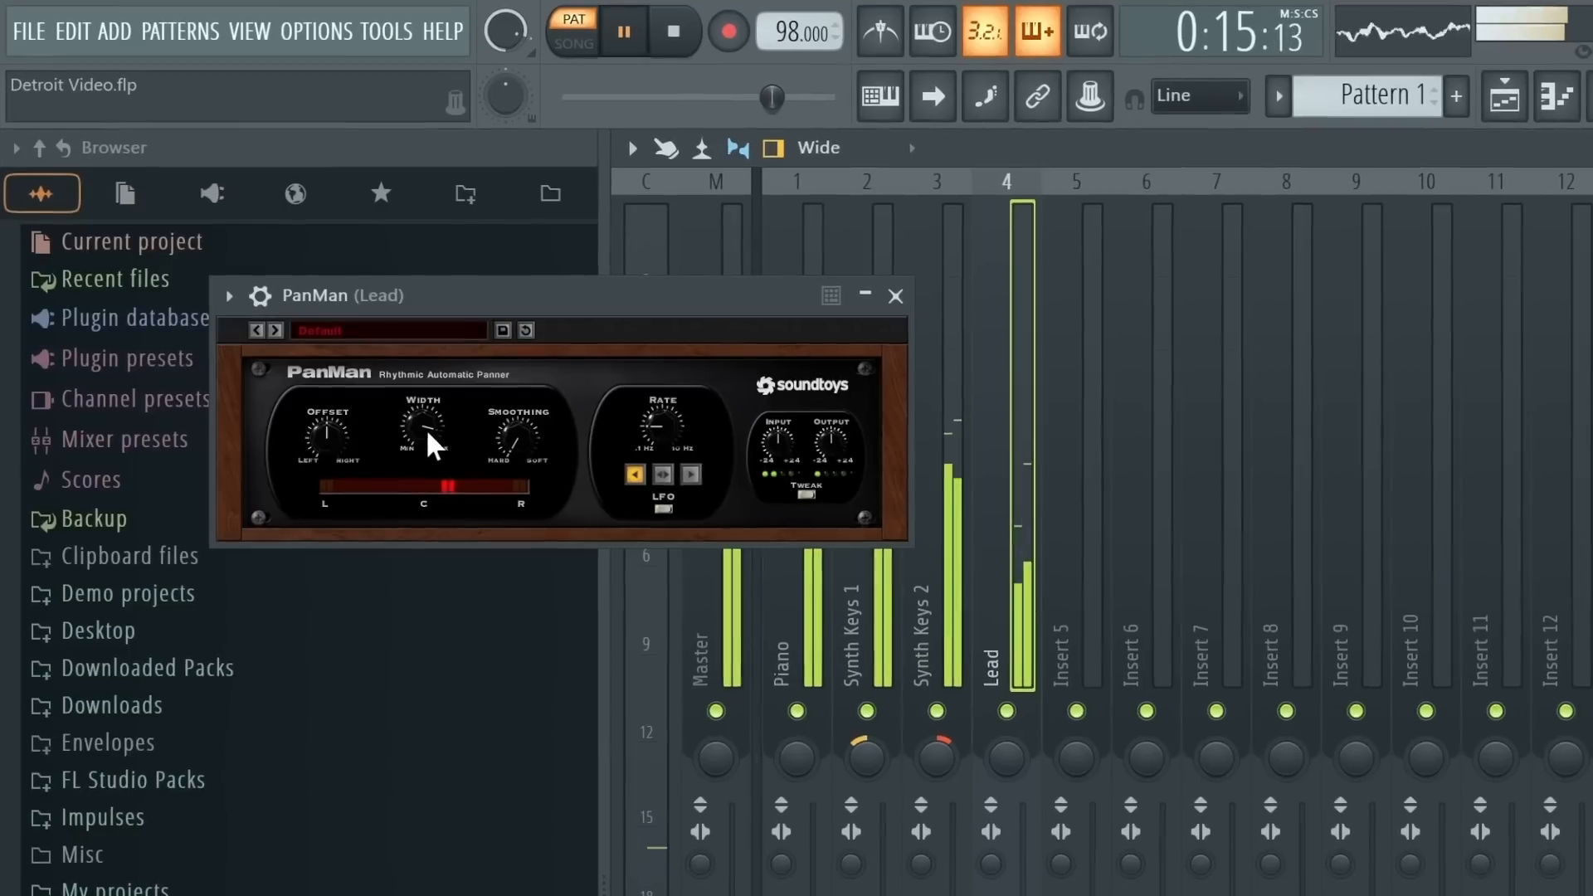
Load the 2 Bar WideSlow MIDI preset in PanMan on the Lead track and fine-tune its settings
click(274, 330)
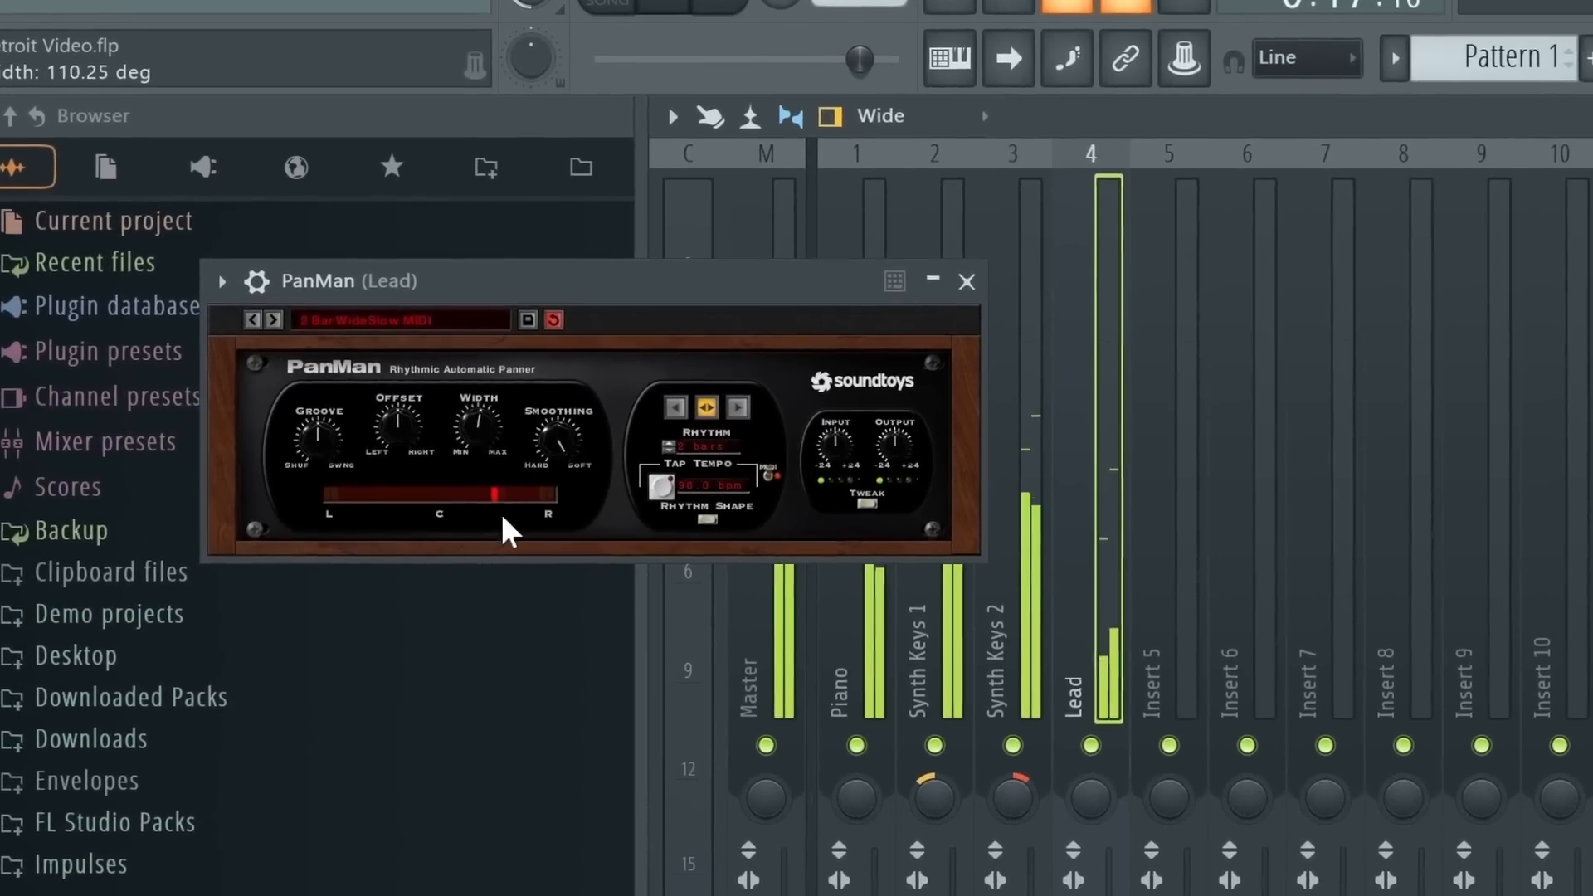
drag(503, 516, 504, 539)
drag(898, 449, 908, 431)
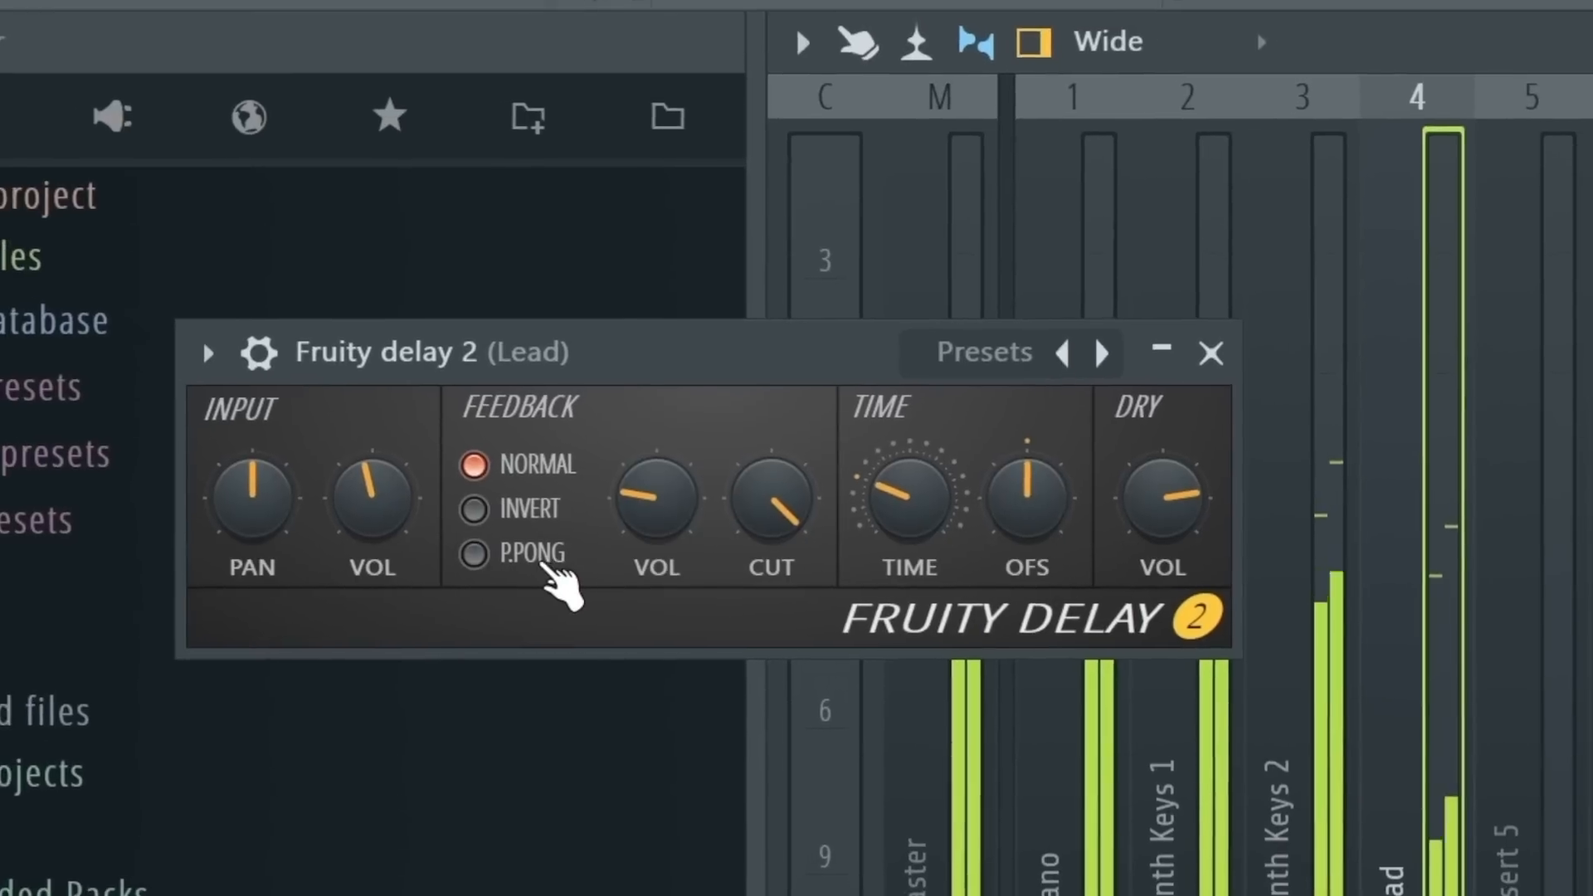
Set the Lead's Fruity Delay 2 feedback mode to P.PONG and slightly raise band 7's frequency in Insert 6's Parametric EQ 2
click(540, 558)
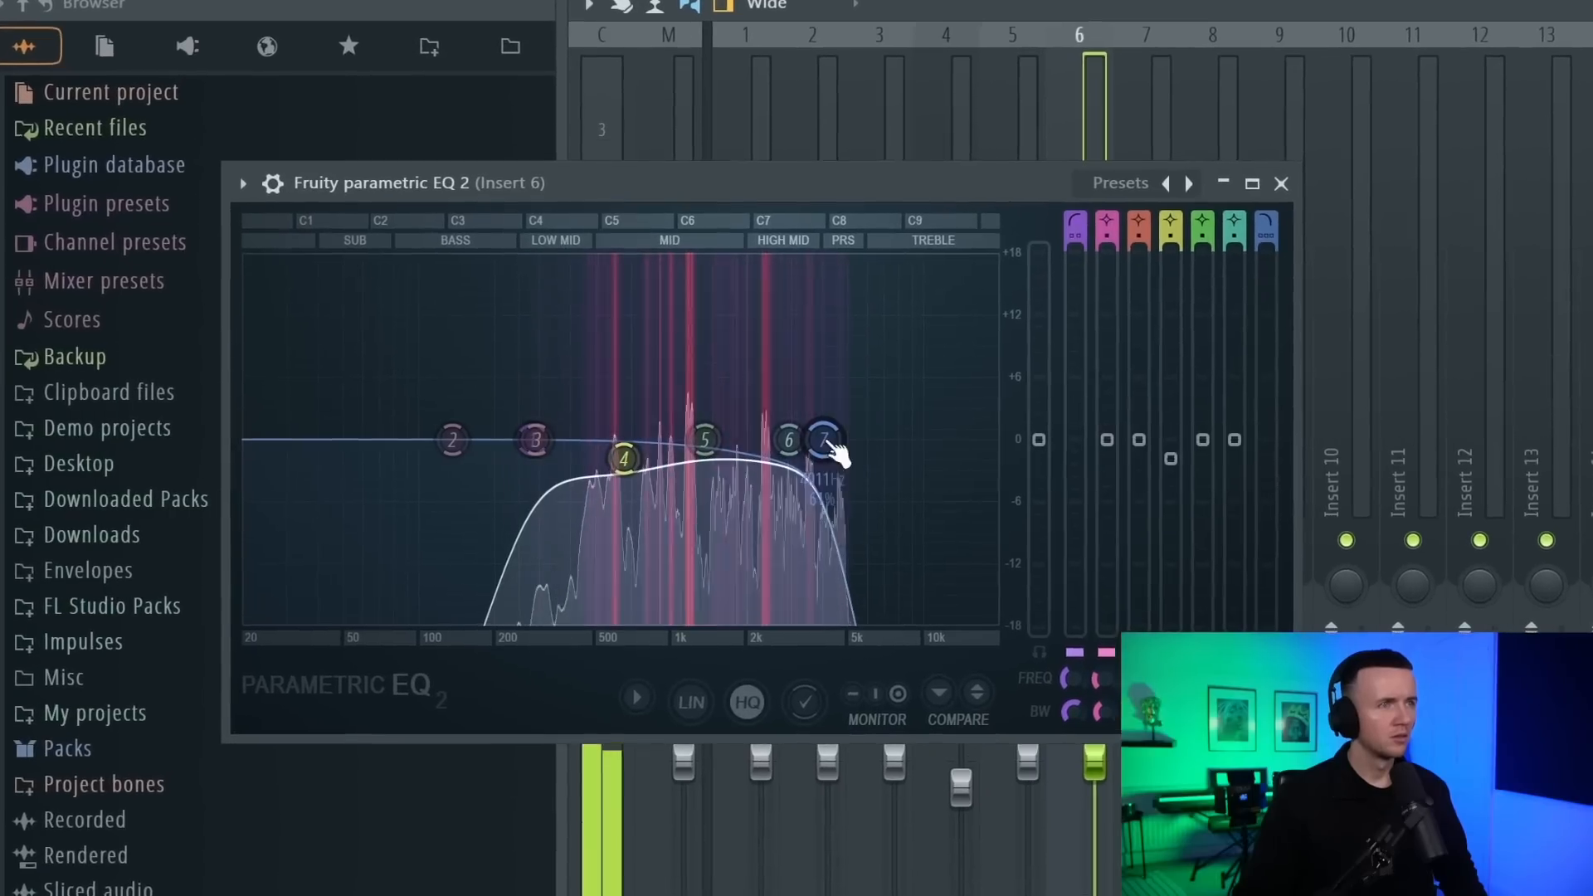
drag(843, 440, 861, 440)
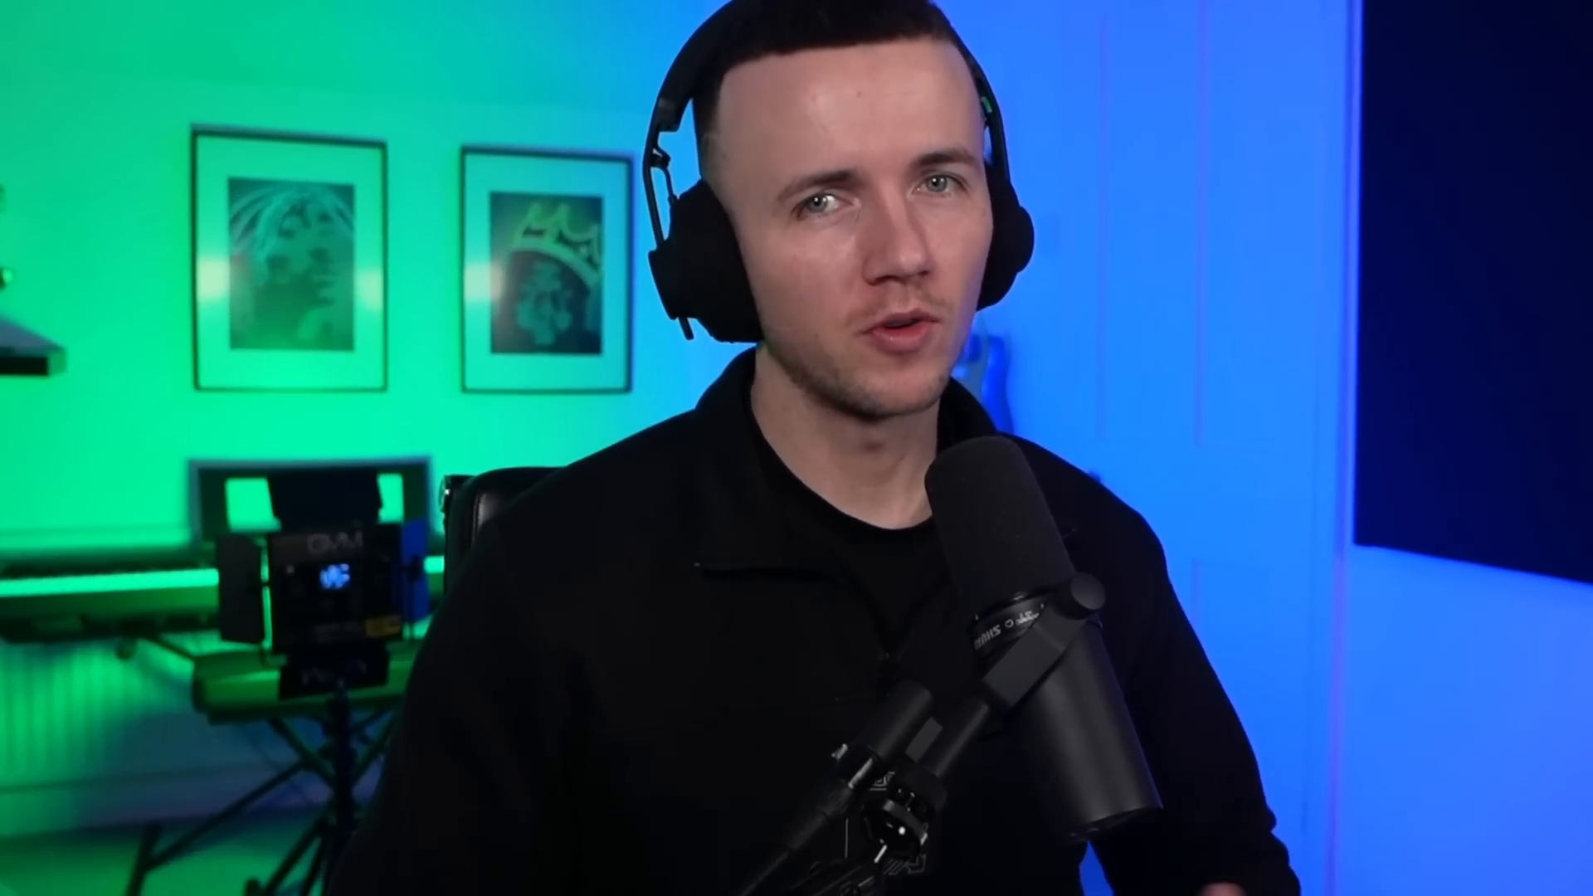
drag(320, 505, 313, 455)
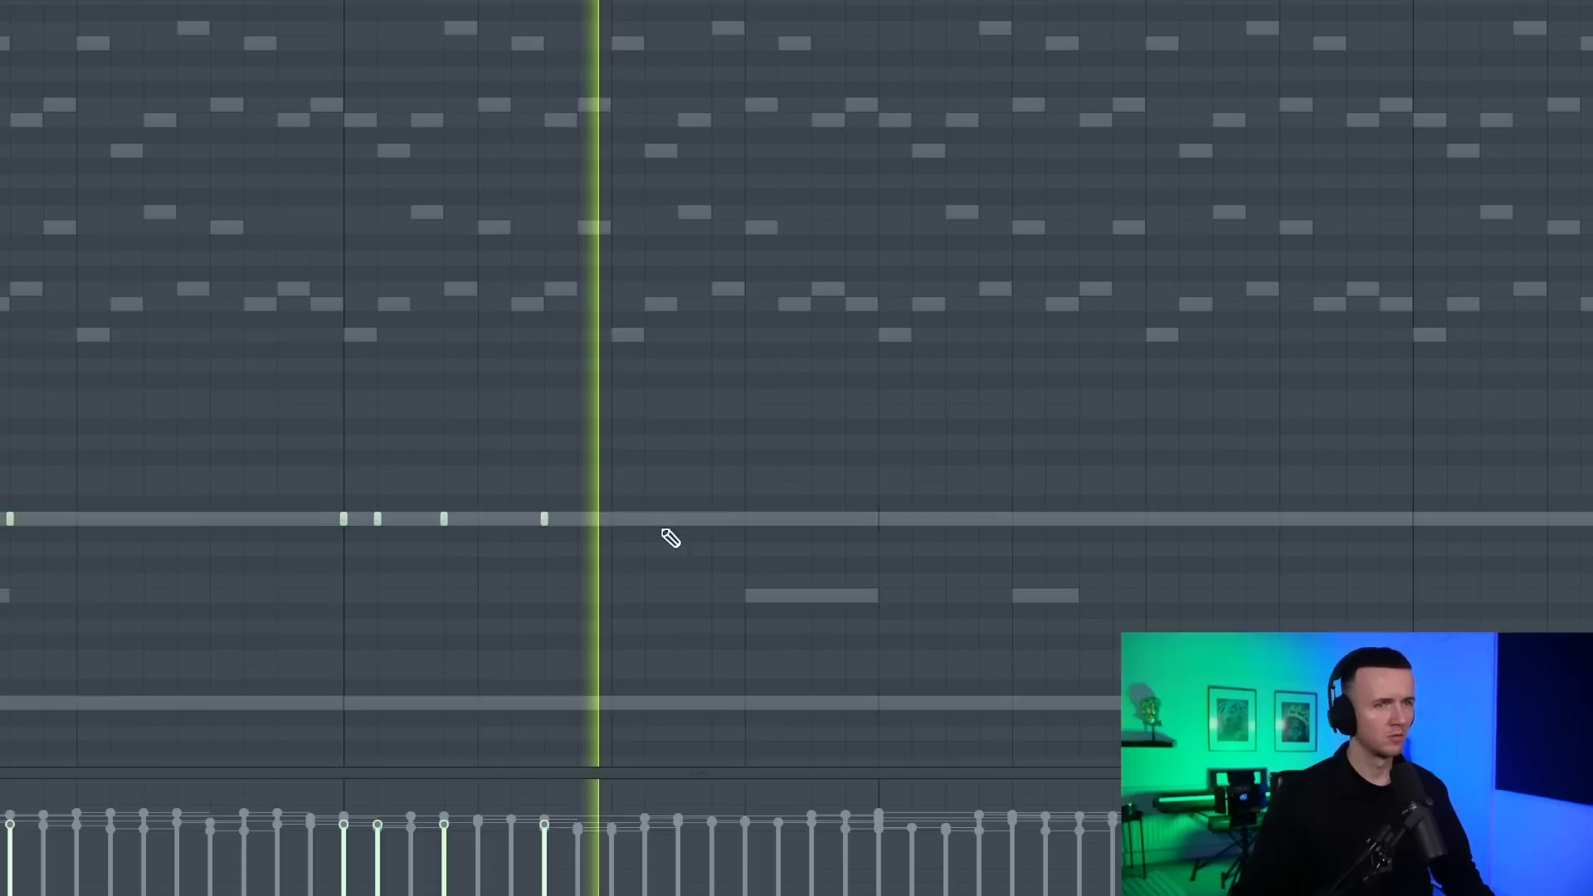
Add two more bass notes in the piano roll and set the Bass 2 channel to cut itself
click(1001, 485)
click(1391, 484)
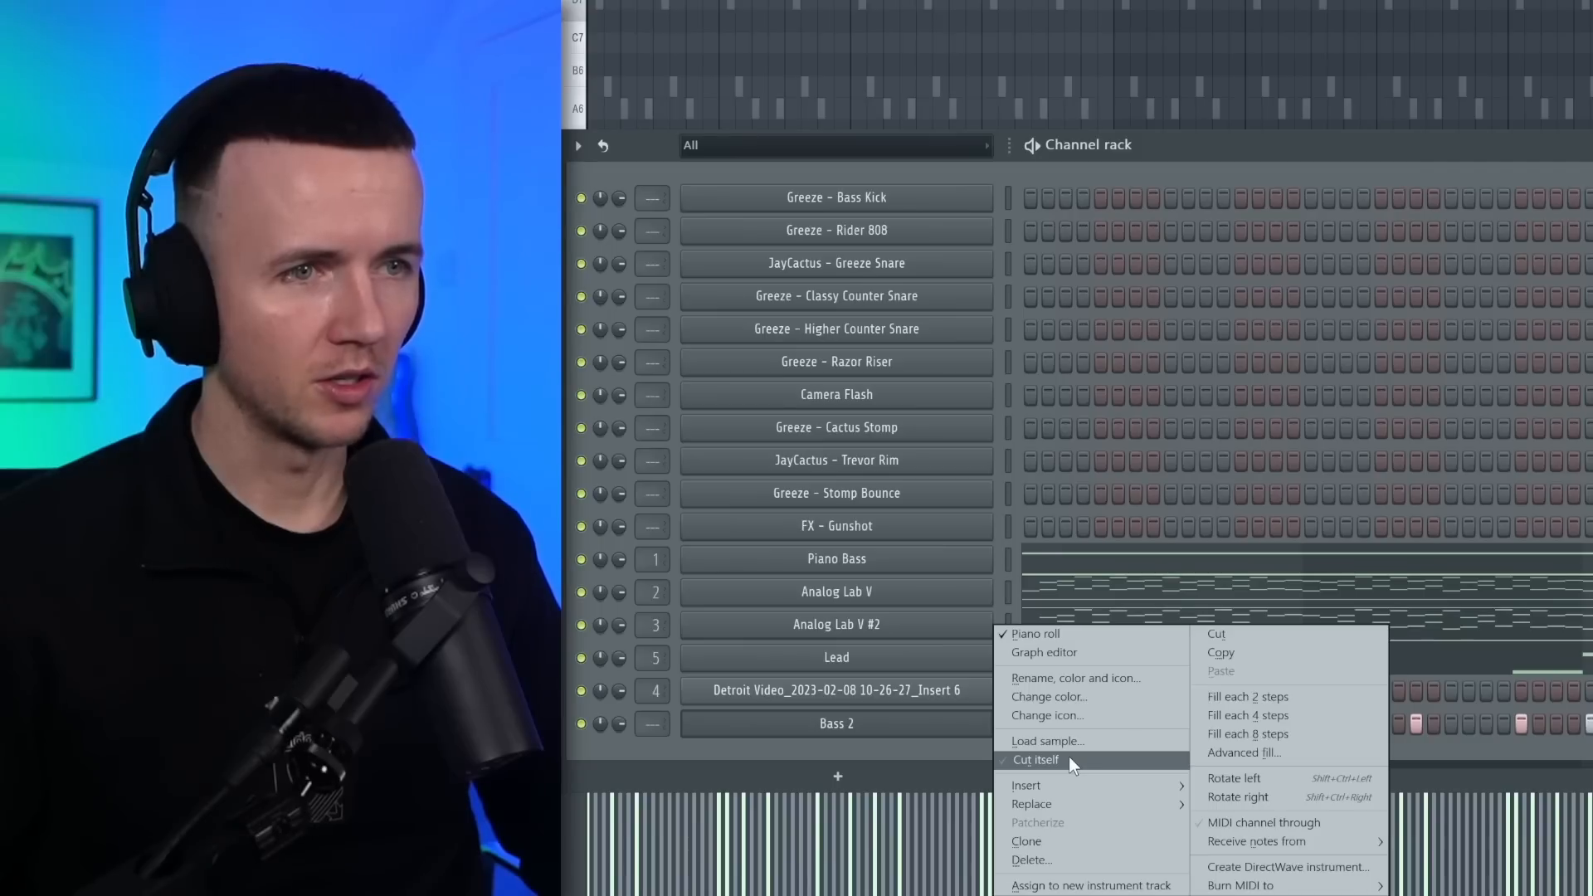
click(1069, 755)
Transpose the Piano Bass, Analog Lab V, Analog Lab V #2 and Lead channels by -1 semitone
click(619, 146)
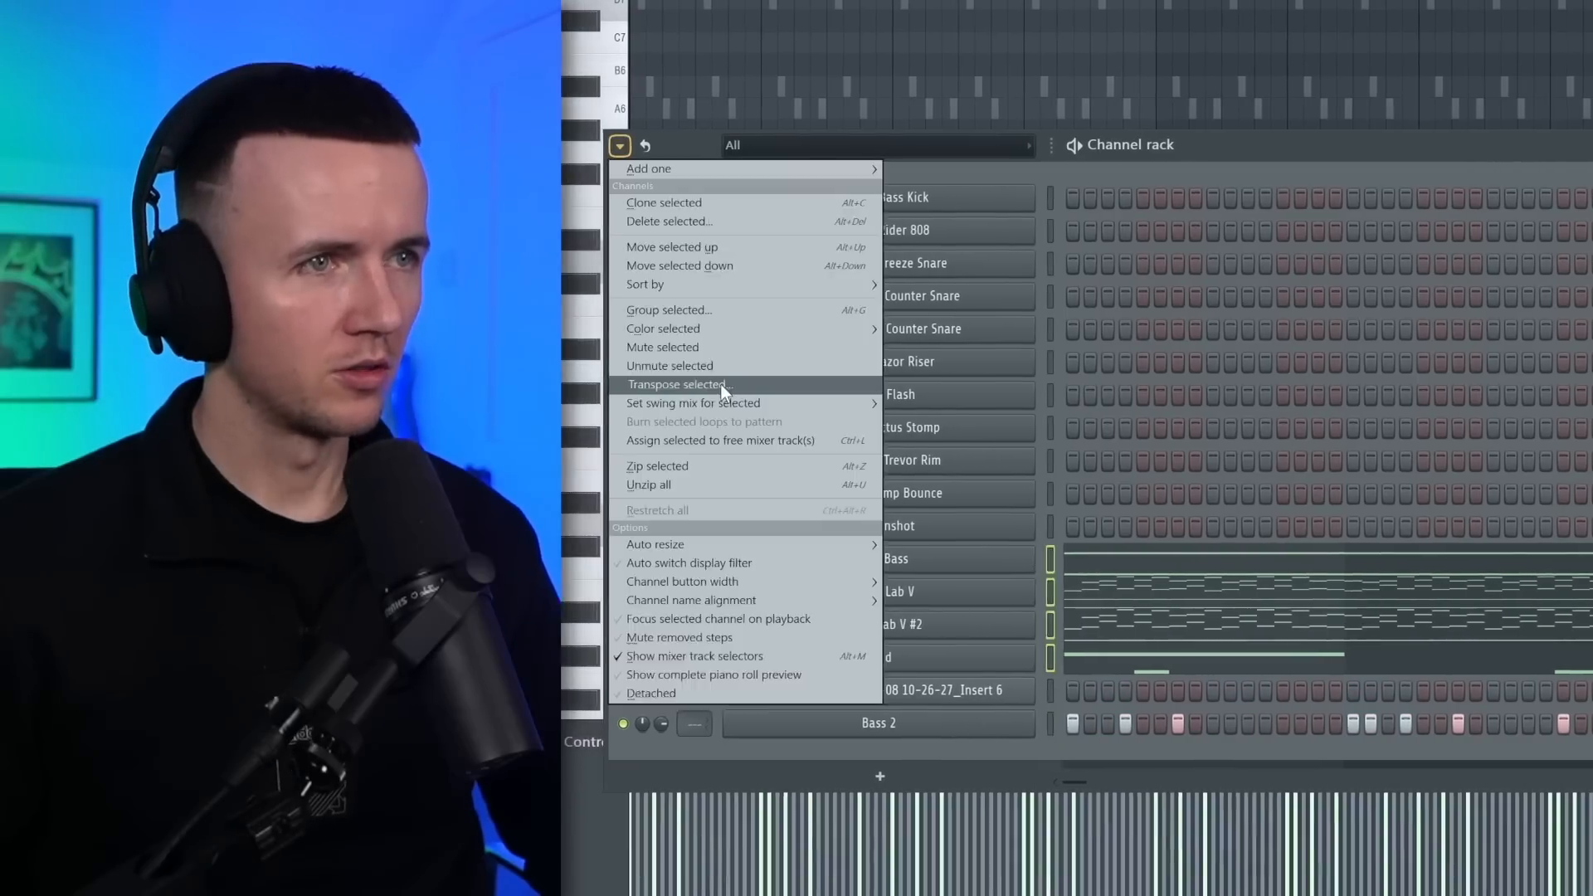
click(810, 388)
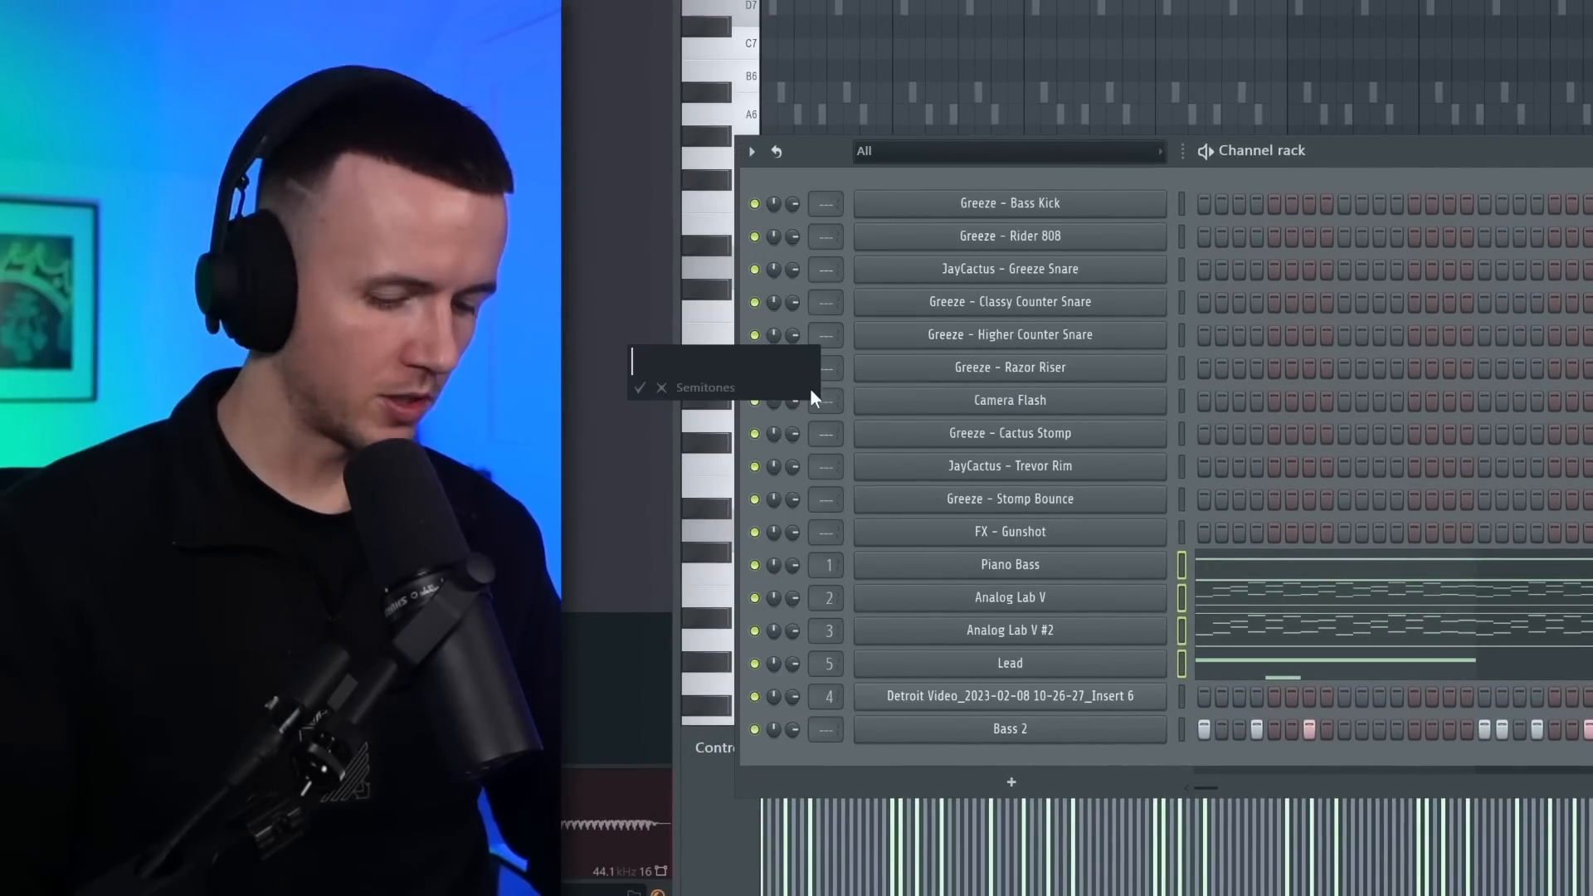
text(-1)
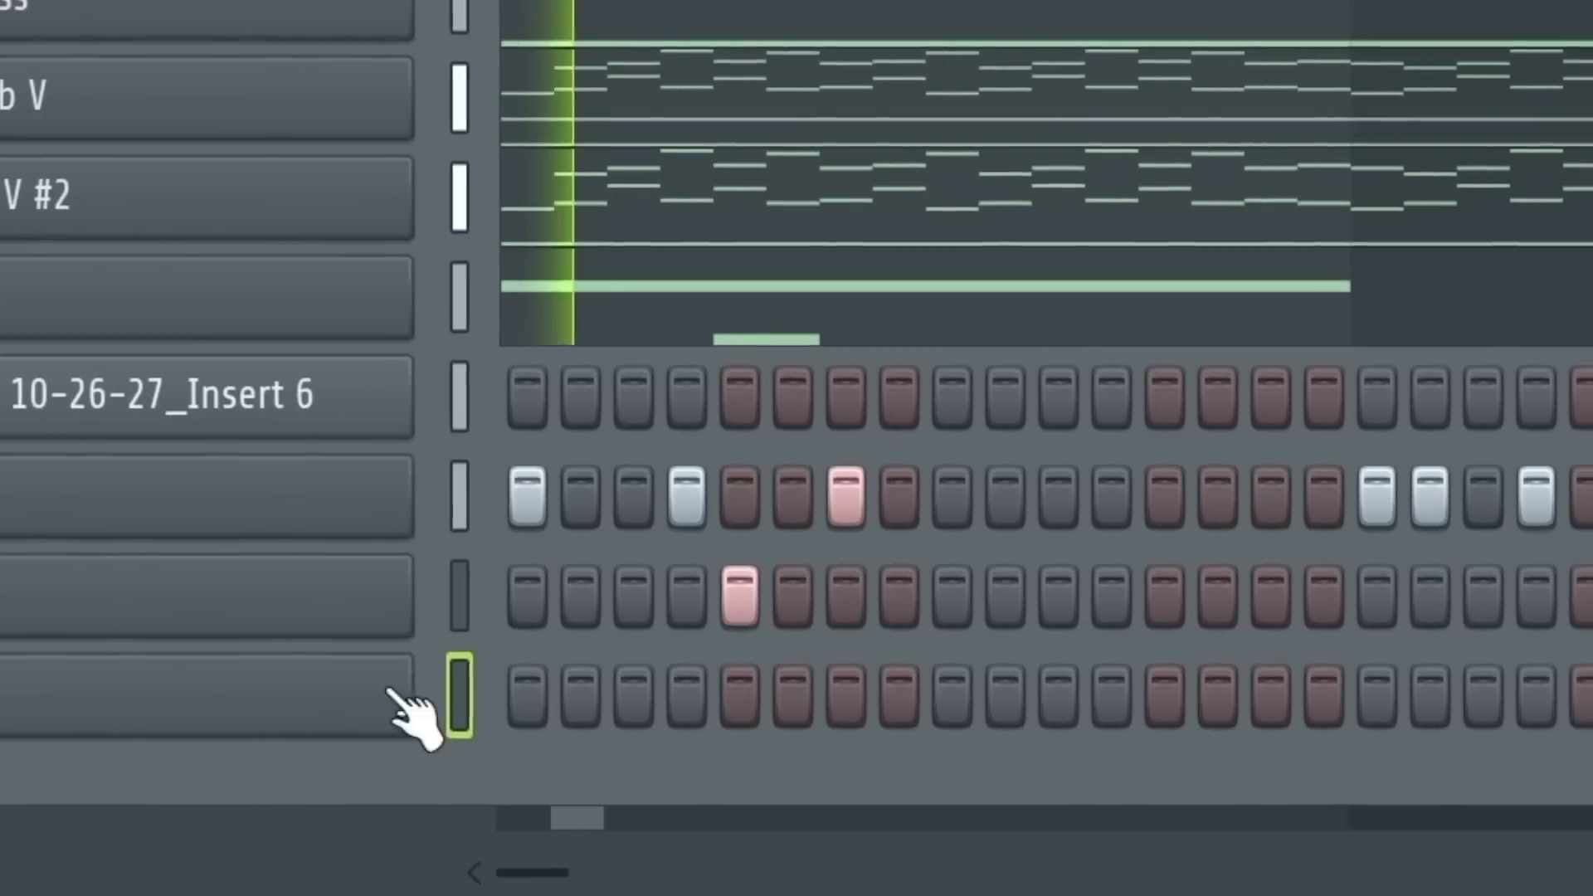
Continue the rim pattern with a hit on every eighth step, at steps 13, 21 and 29
click(1167, 597)
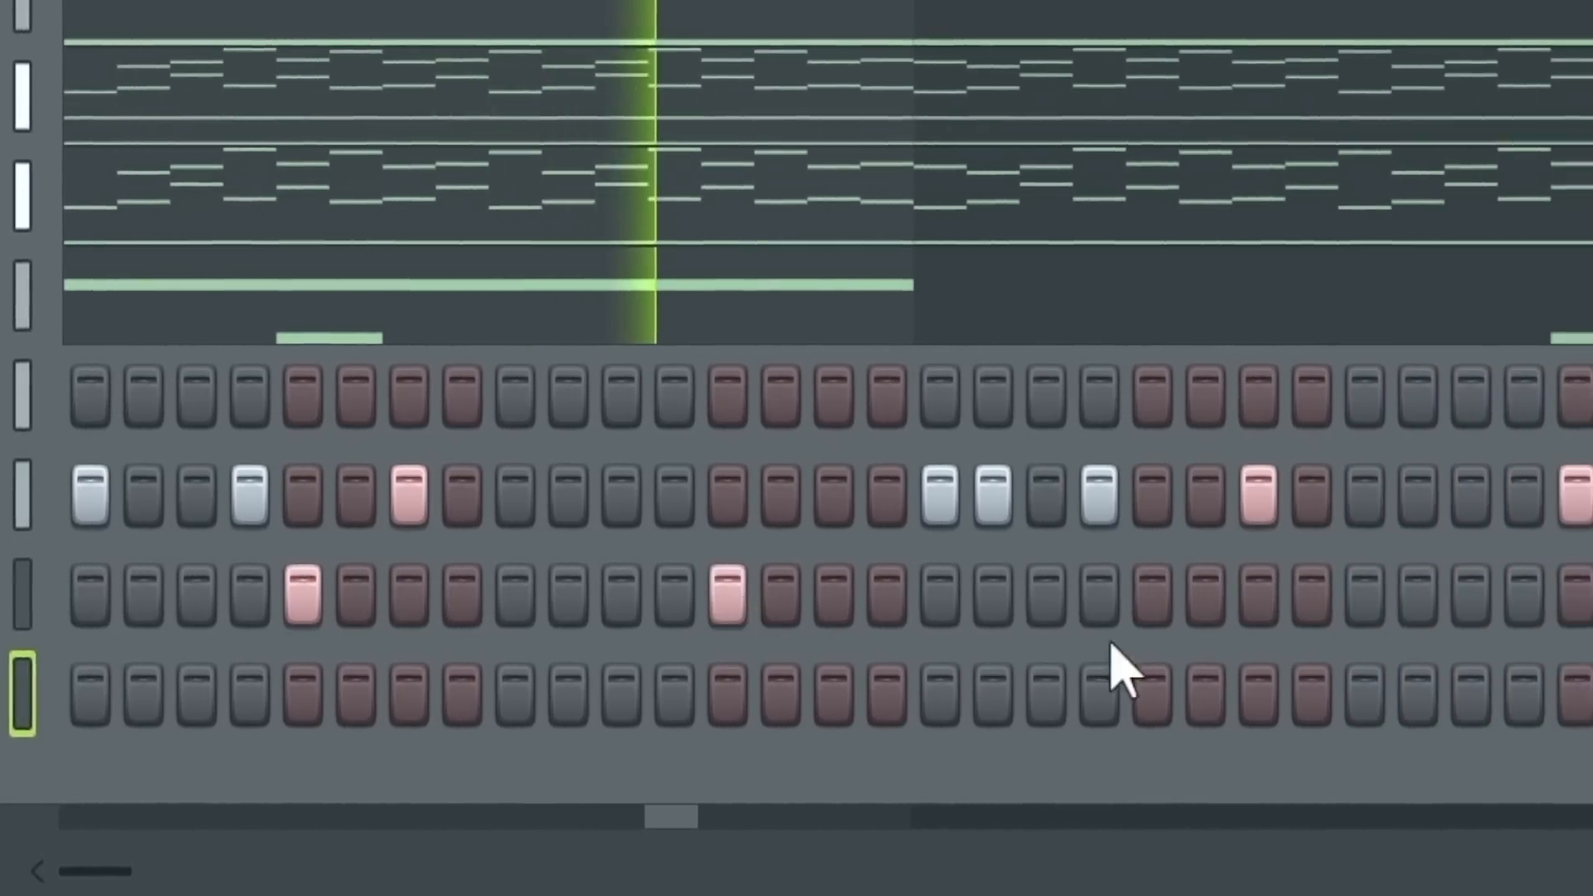
click(1585, 599)
click(888, 595)
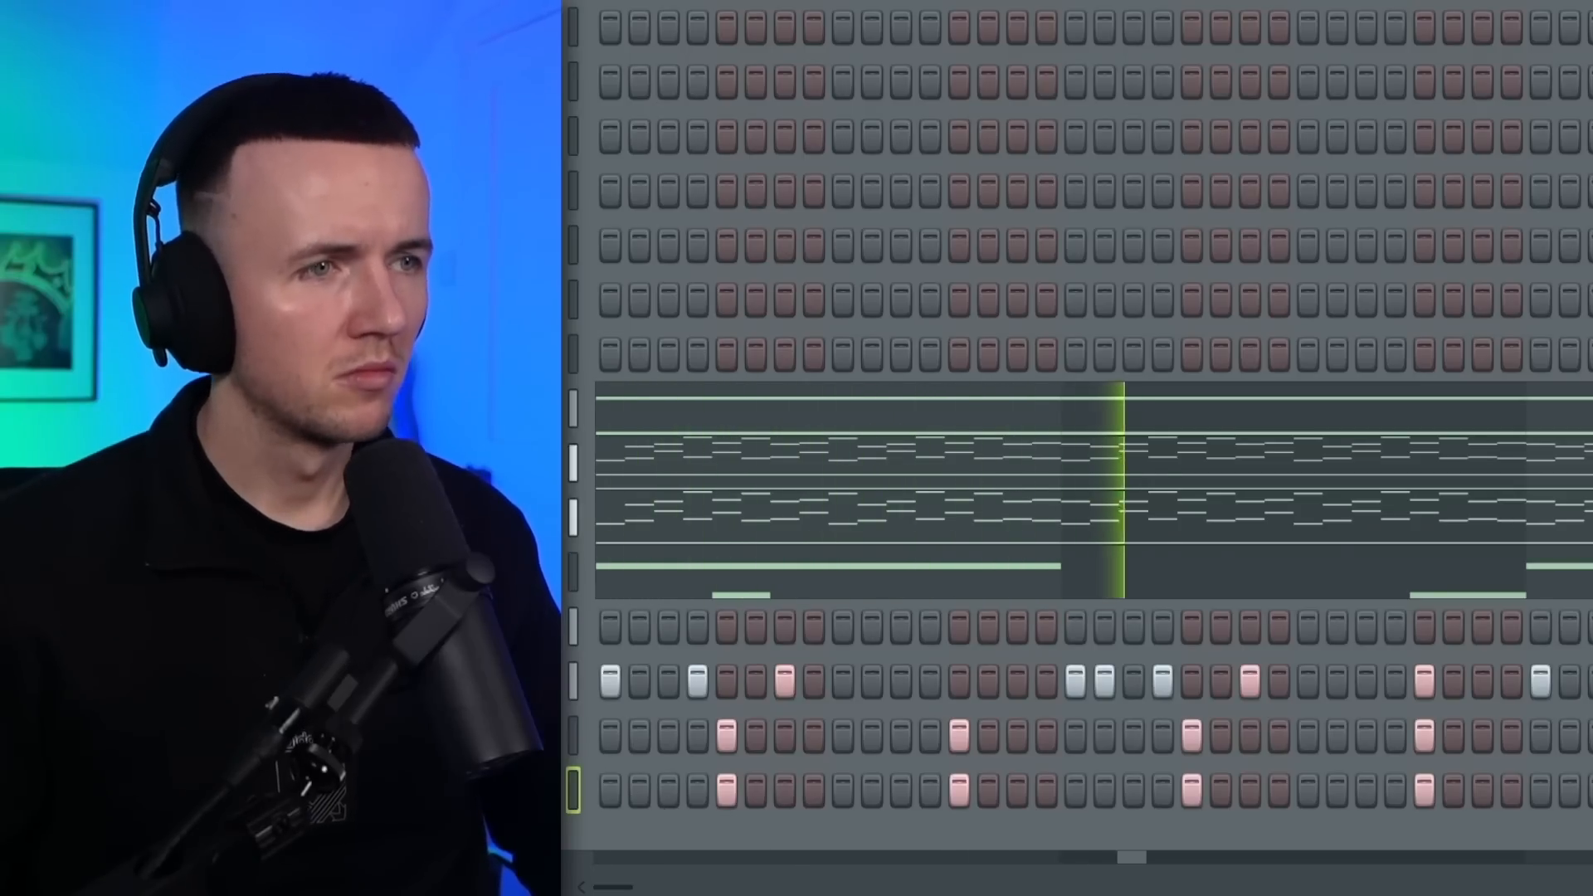
Load the HH 17 hi-hat sample into a new channel and fill it with a hit on each 2 steps
drag(327, 654, 1165, 819)
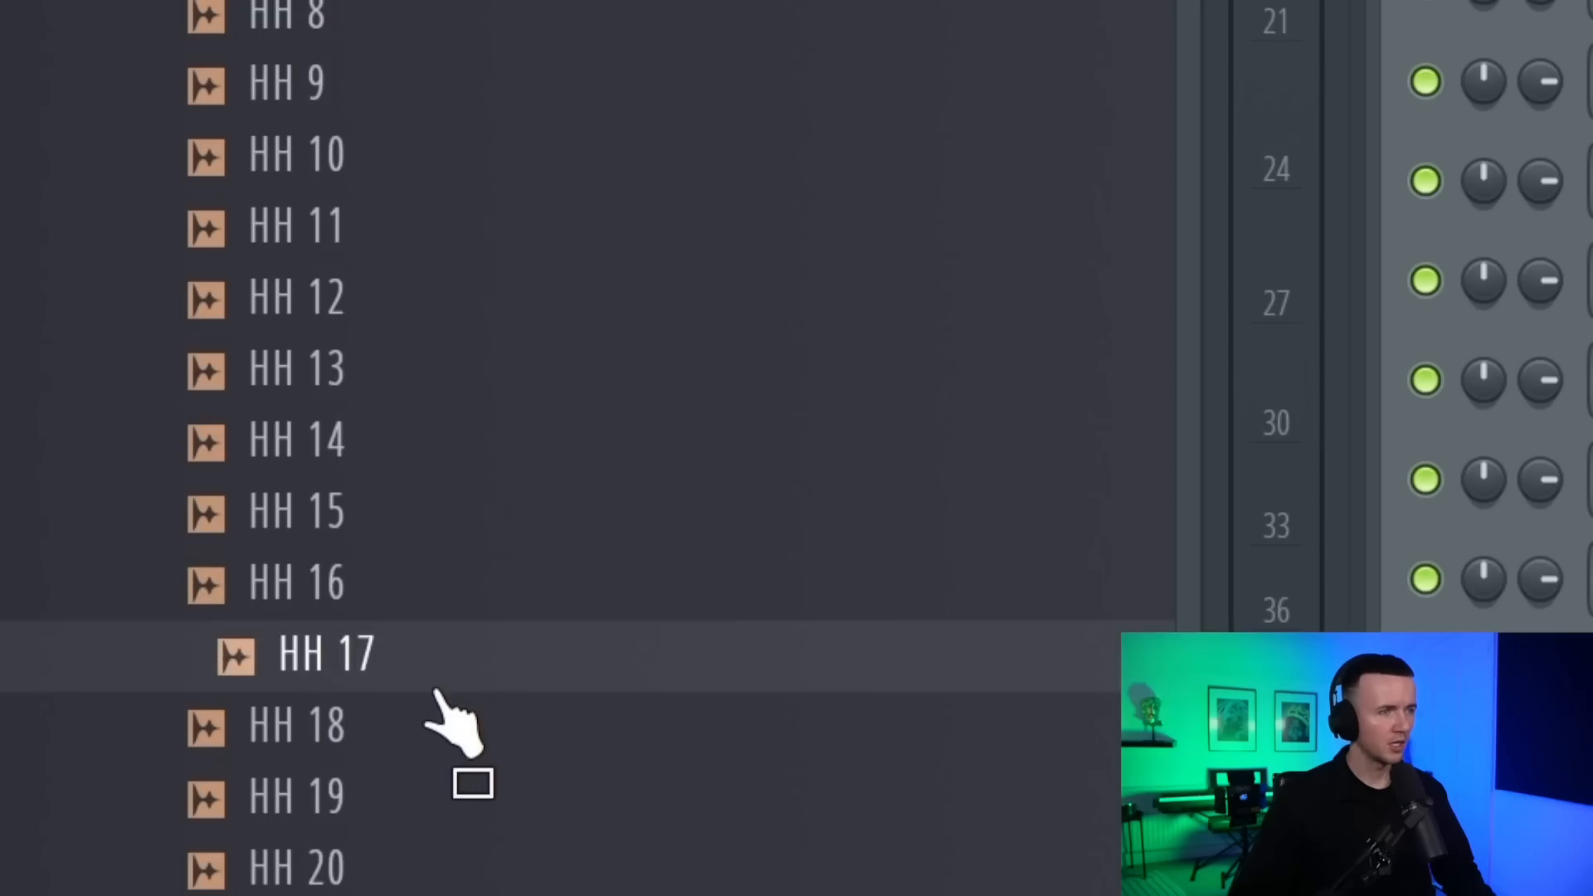
drag(581, 701, 700, 719)
right_click(640, 434)
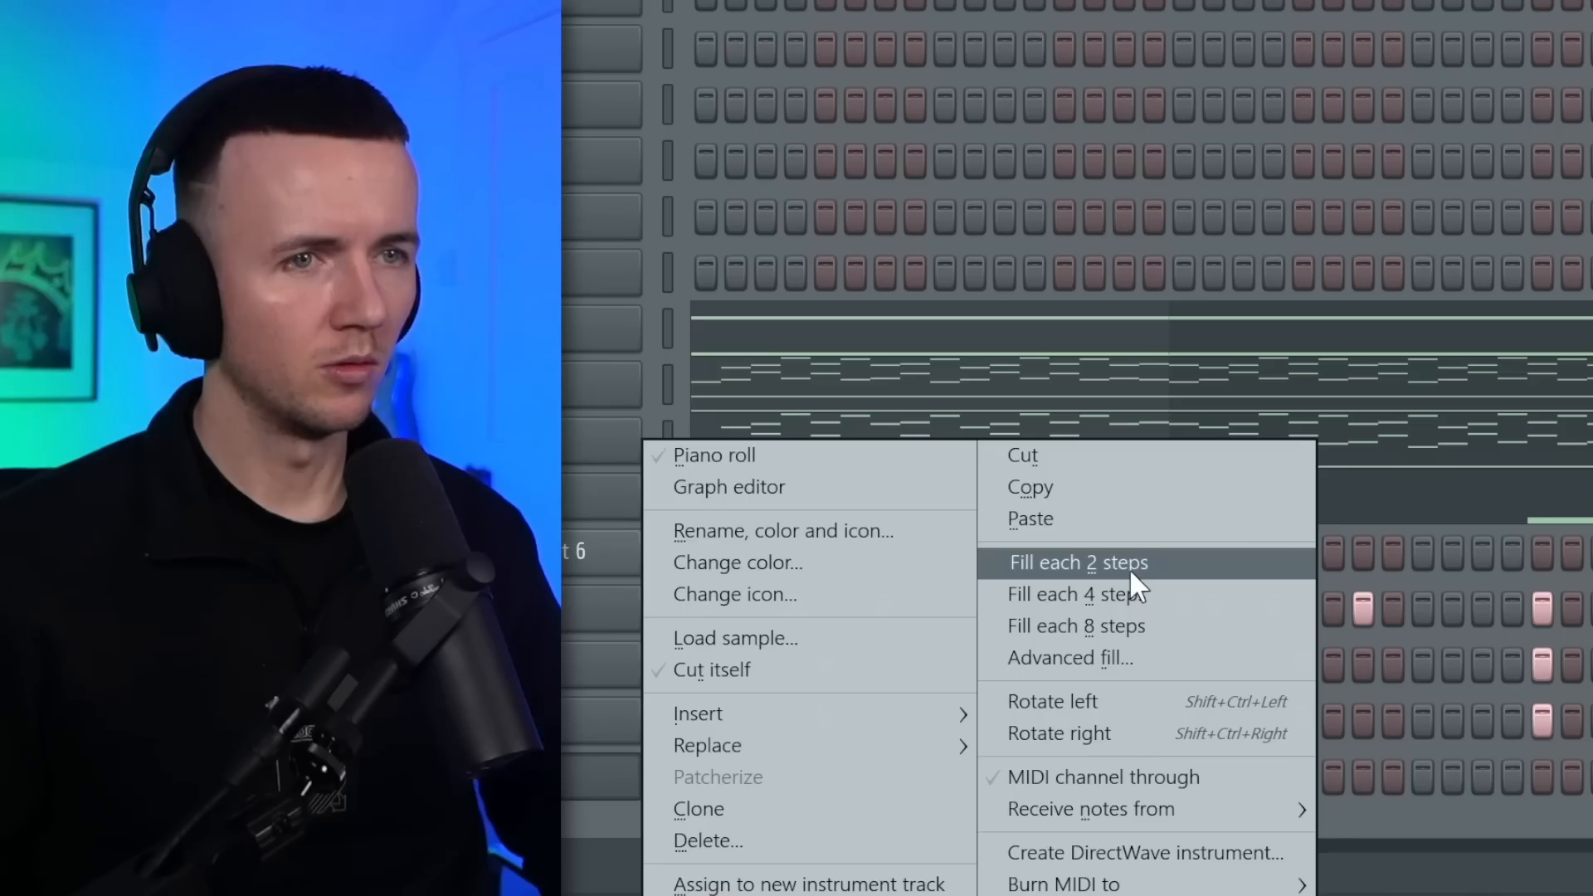
click(1128, 570)
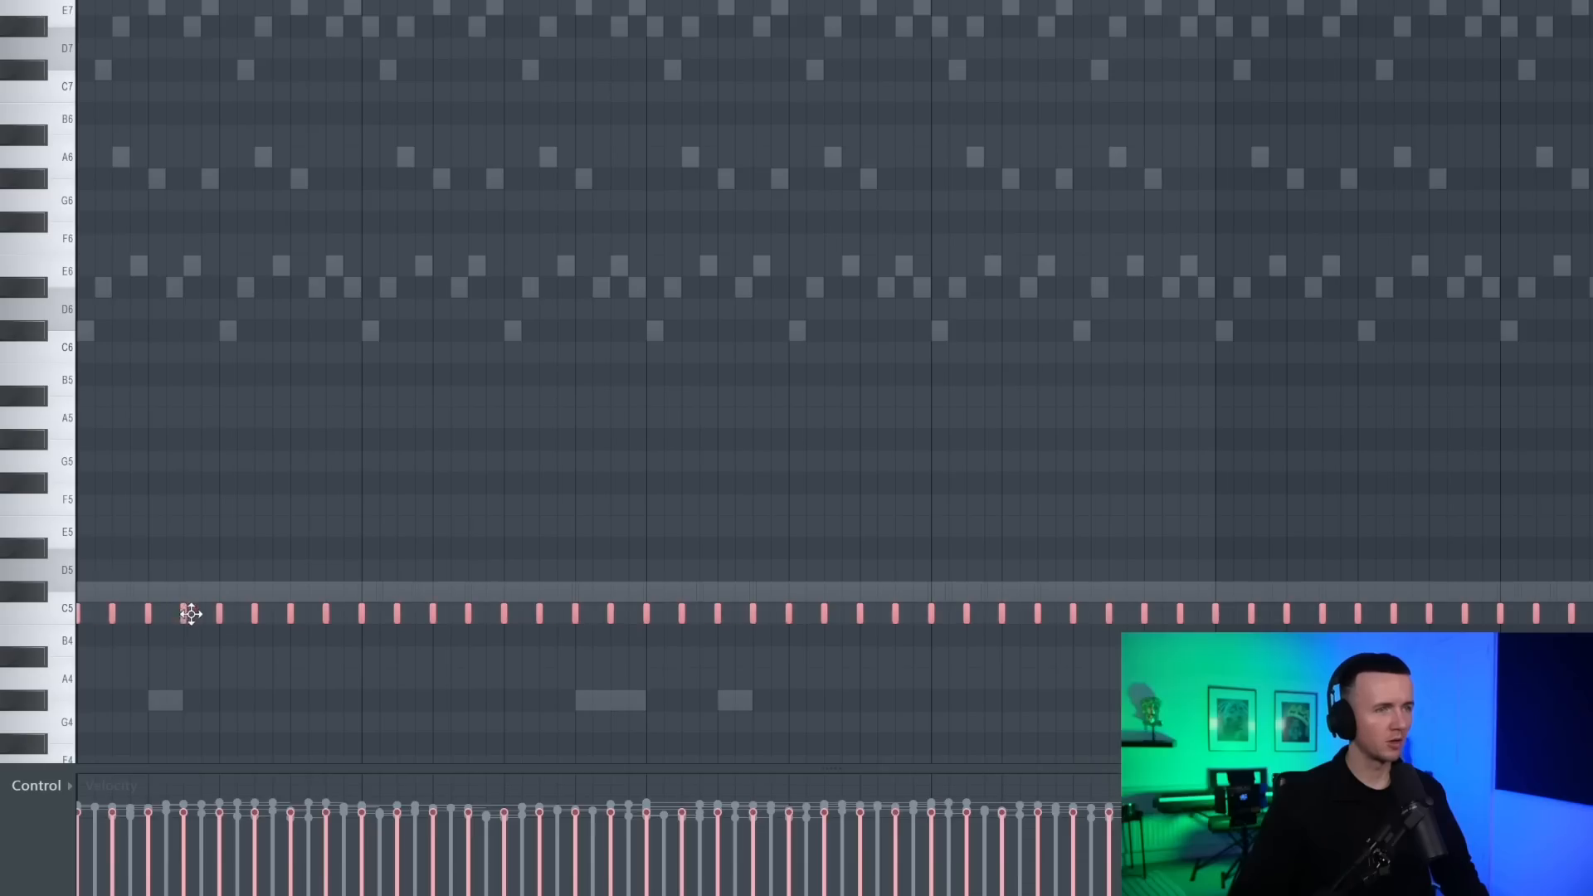
Add extra short hi-hat notes on C5 close behind existing hits in the piano roll to create quick bounces
scroll(238, 523, down, 3)
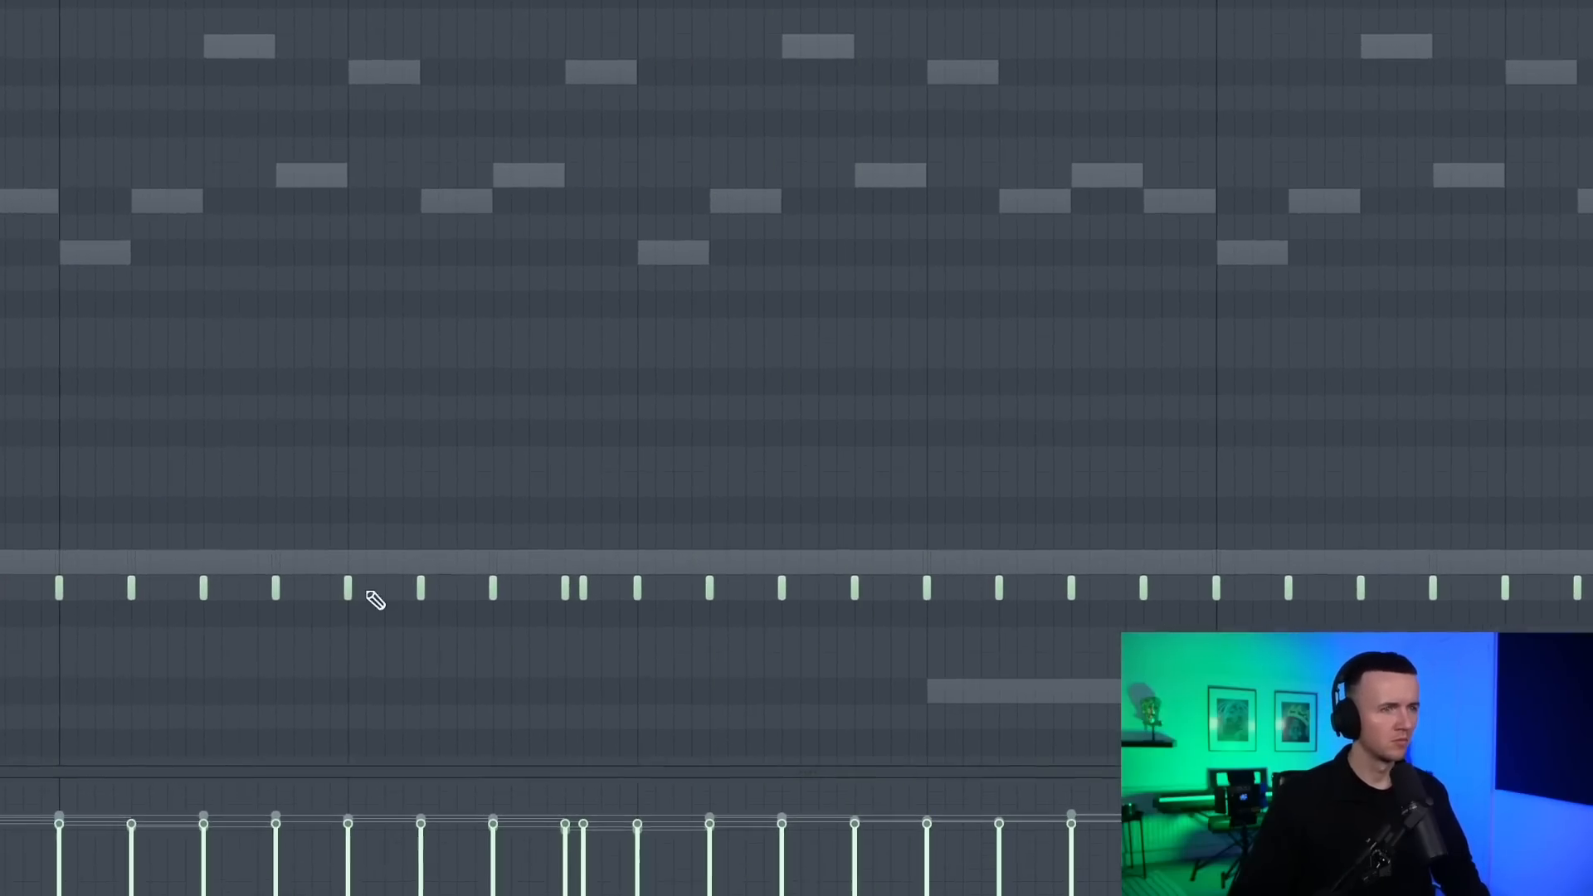
click(371, 591)
scroll(379, 599, down, 3)
scroll(784, 687, up, 3)
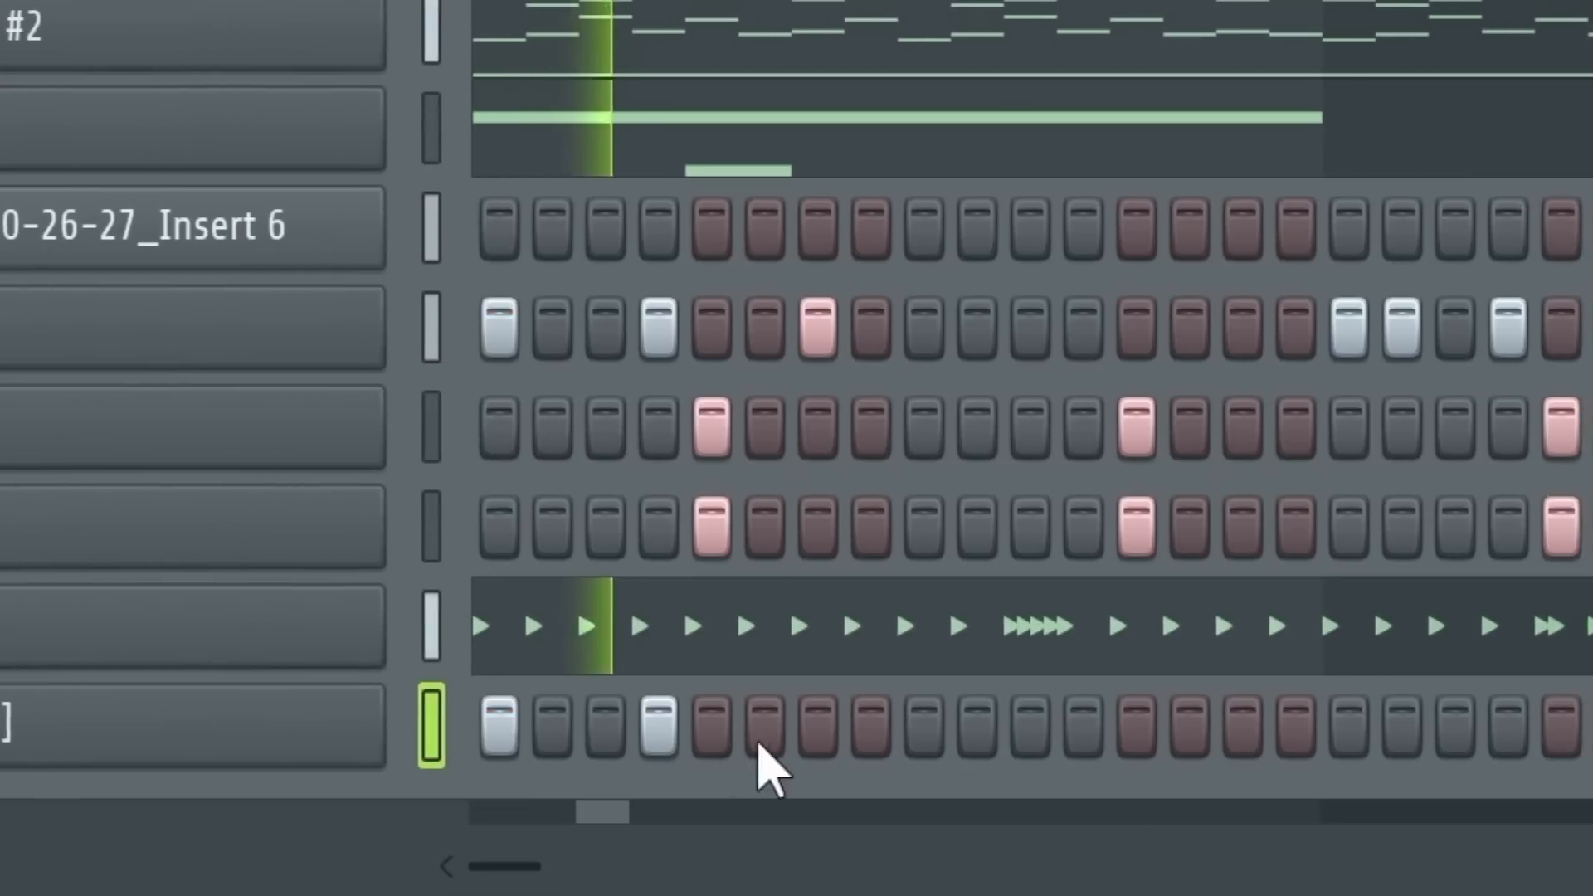
Continue the kick pattern in the step sequencer, placing hits on steps that match the bass hits
click(736, 744)
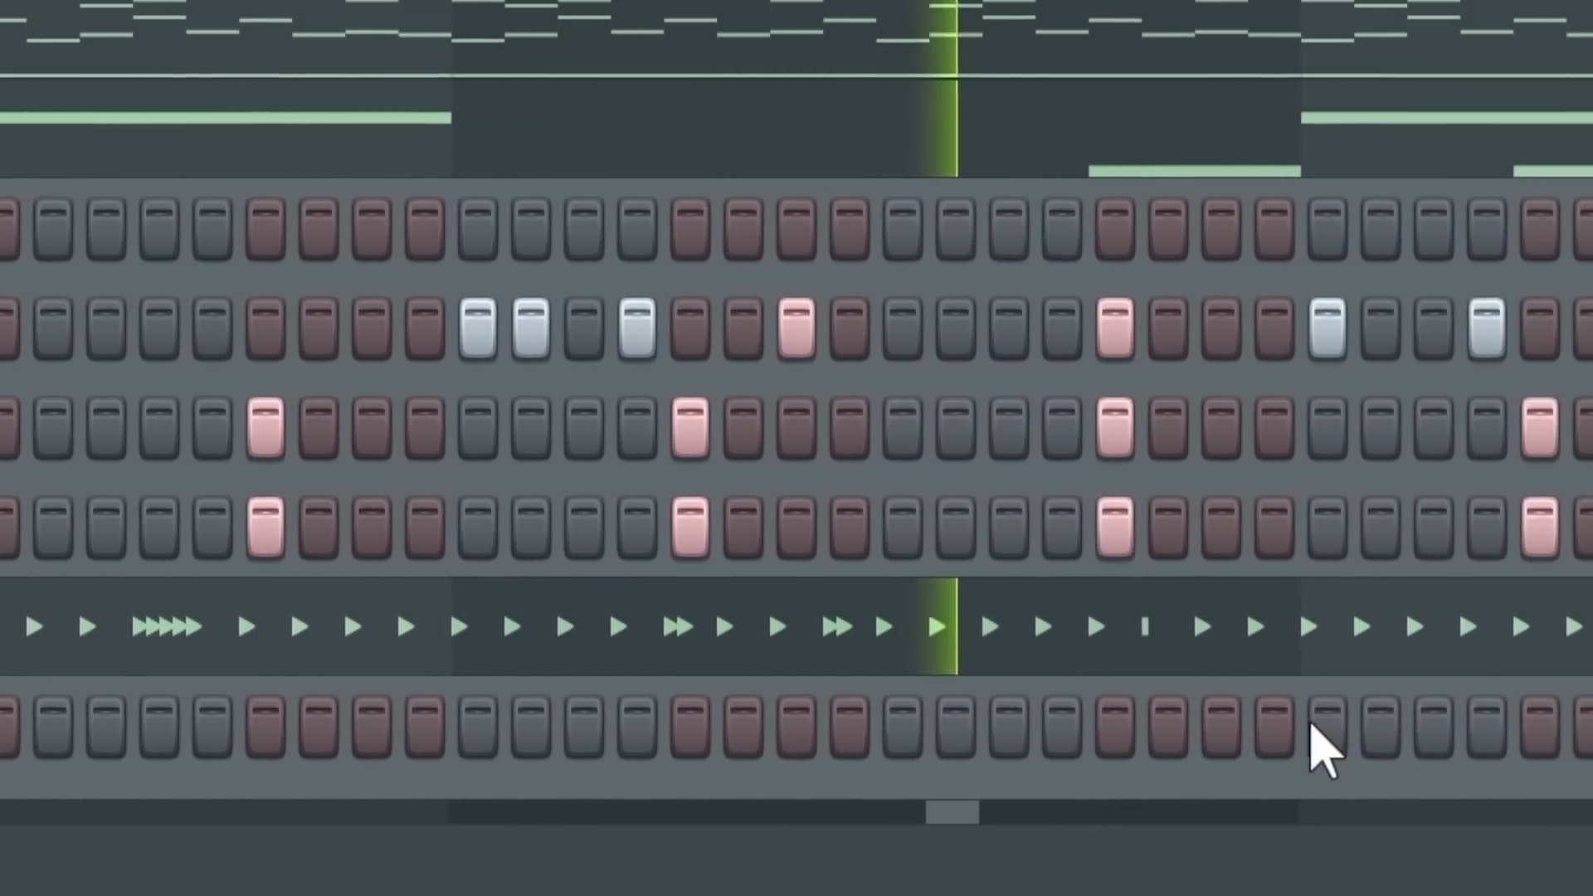
click(1312, 726)
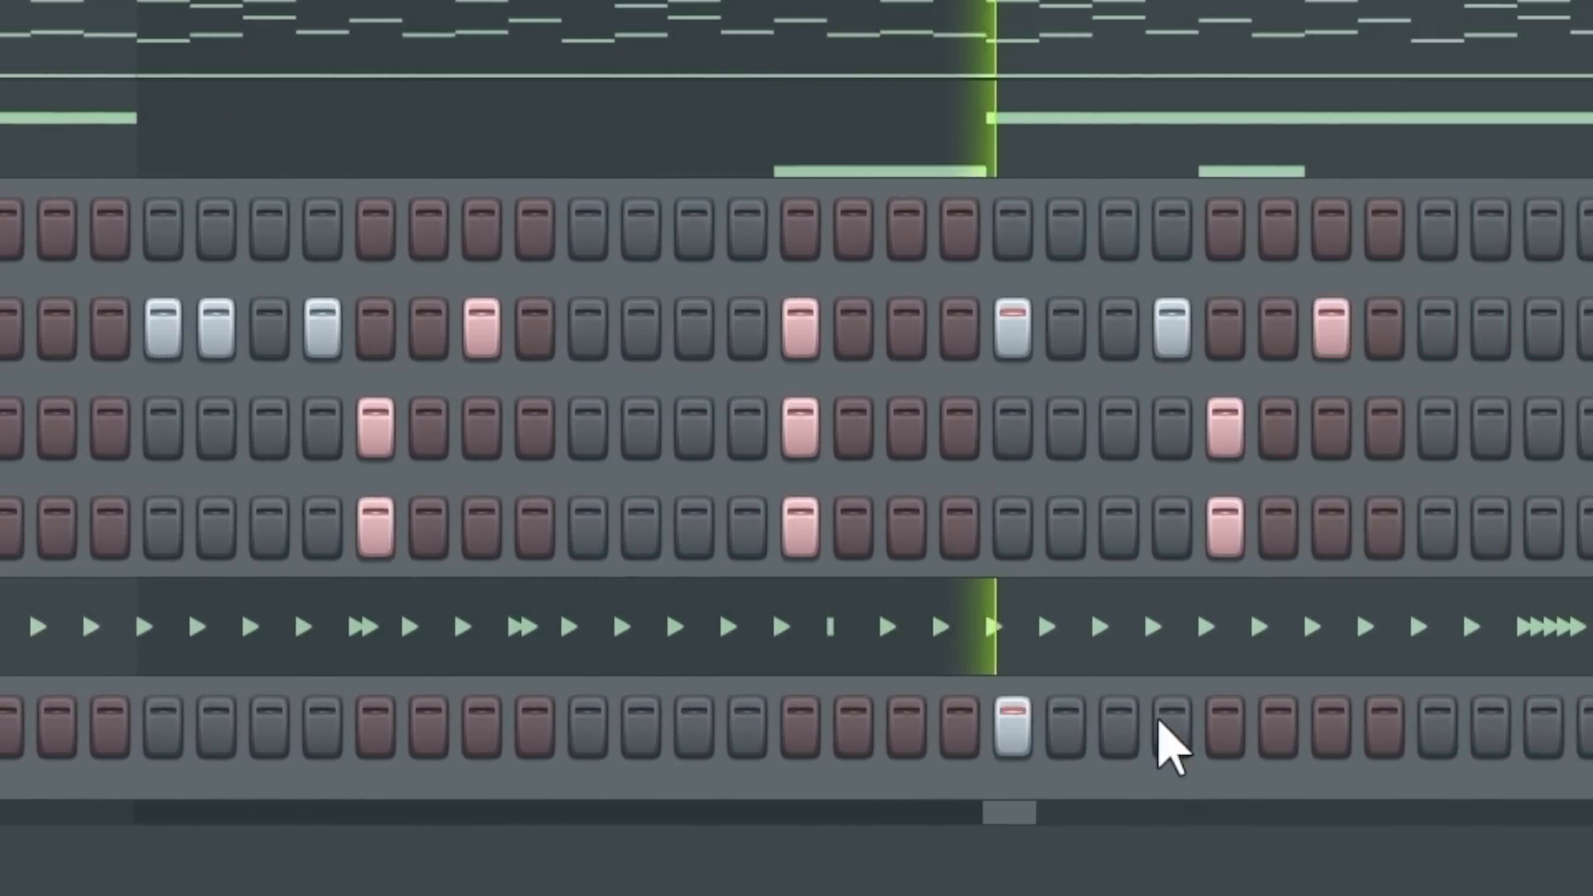
click(1487, 726)
click(1489, 726)
click(1548, 728)
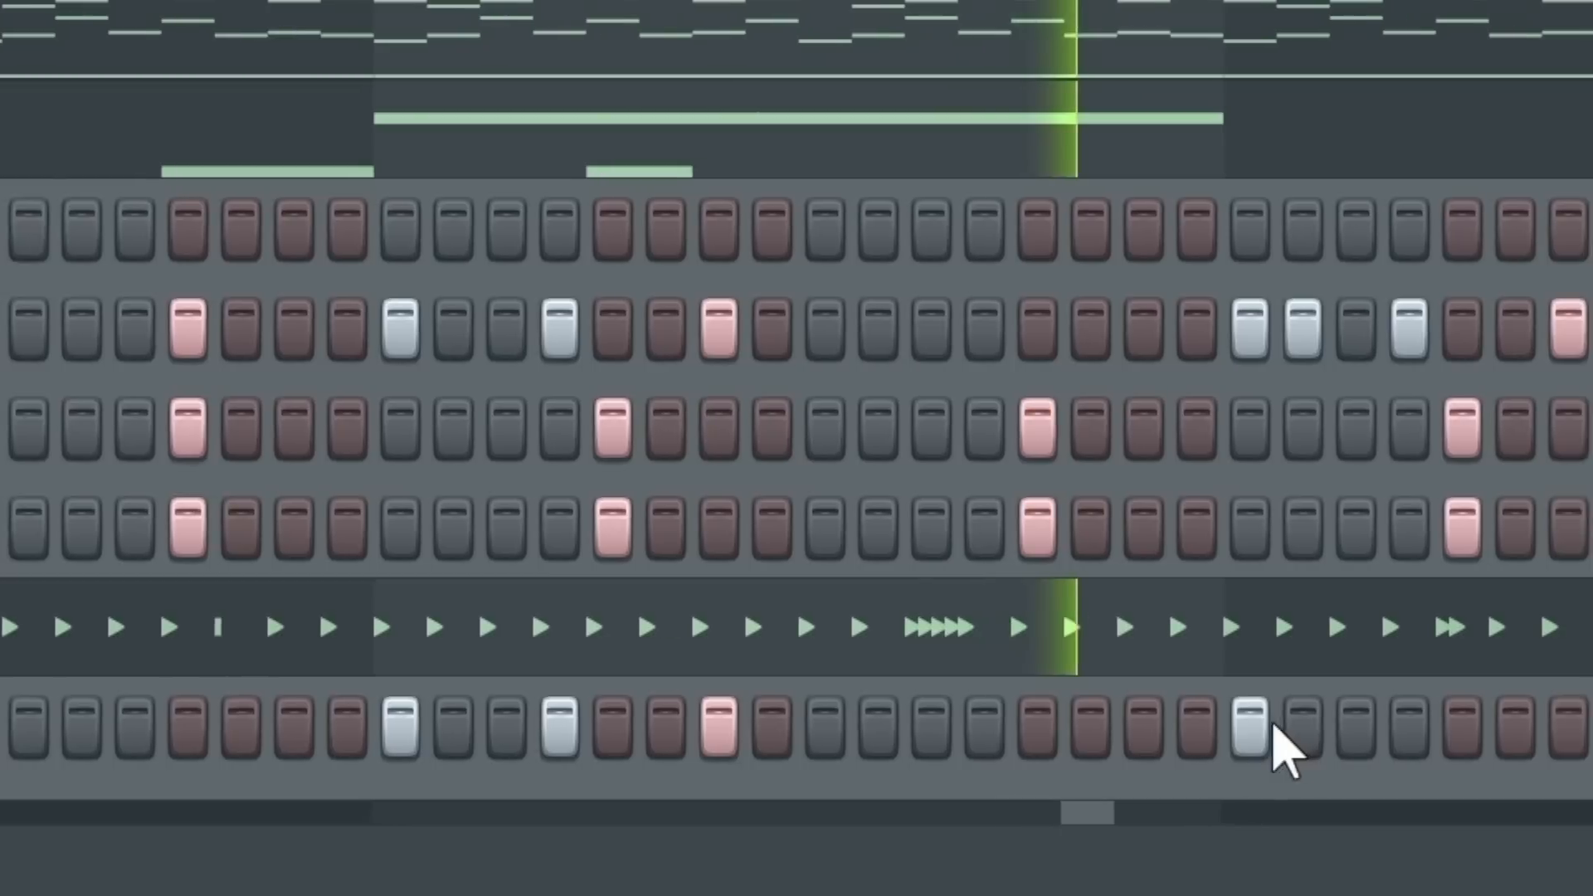
click(1589, 728)
click(1555, 728)
click(1303, 727)
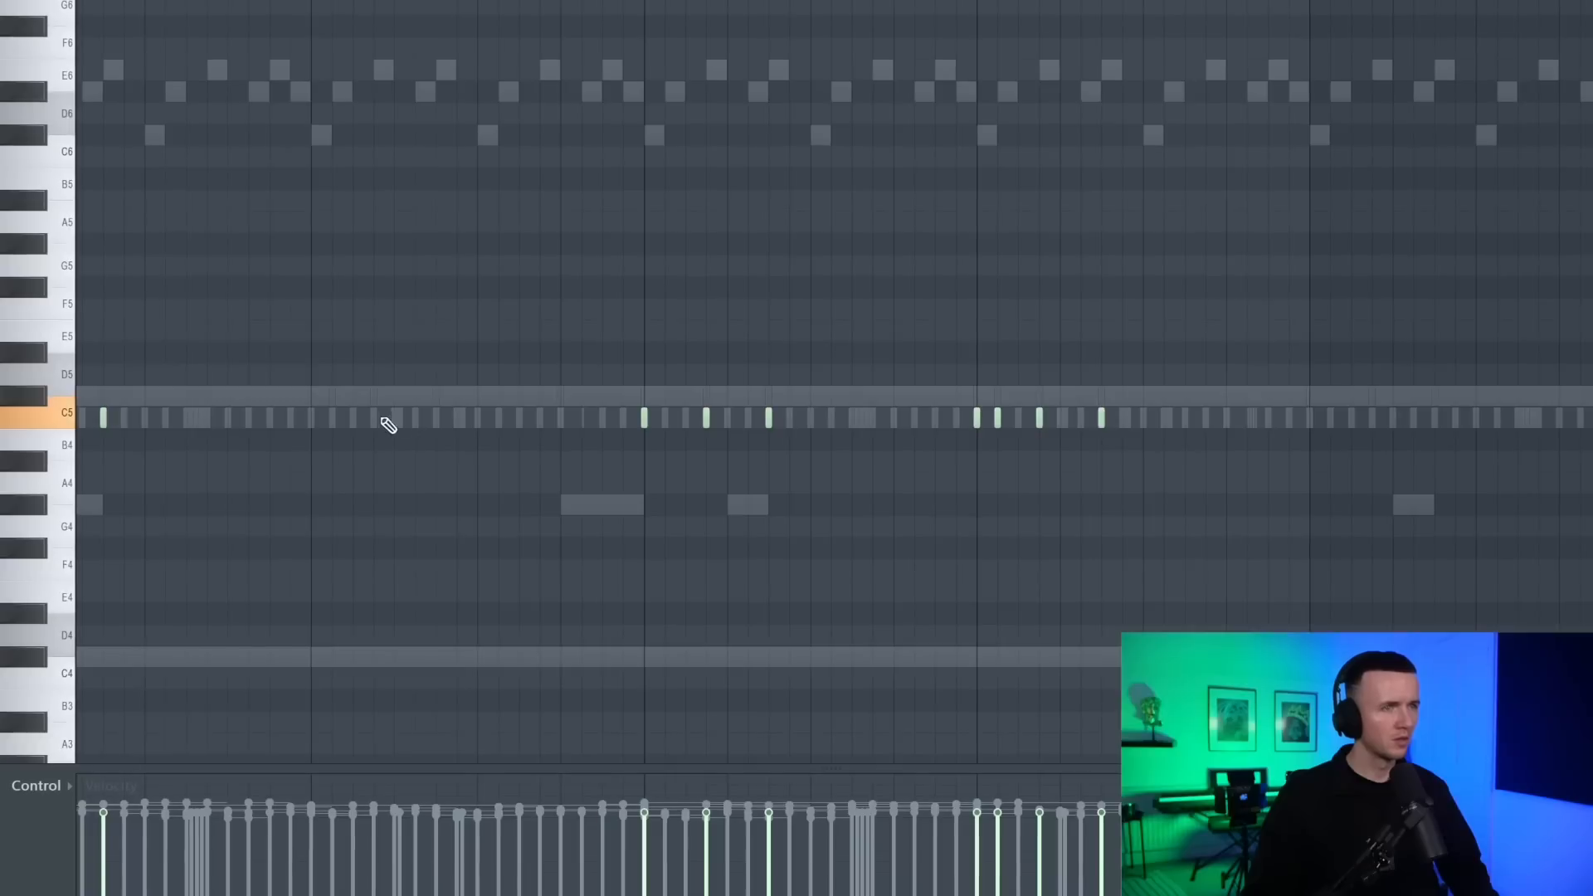
Add two kick notes on C5 in the second bar, on its fourth and seventh steps
click(376, 419)
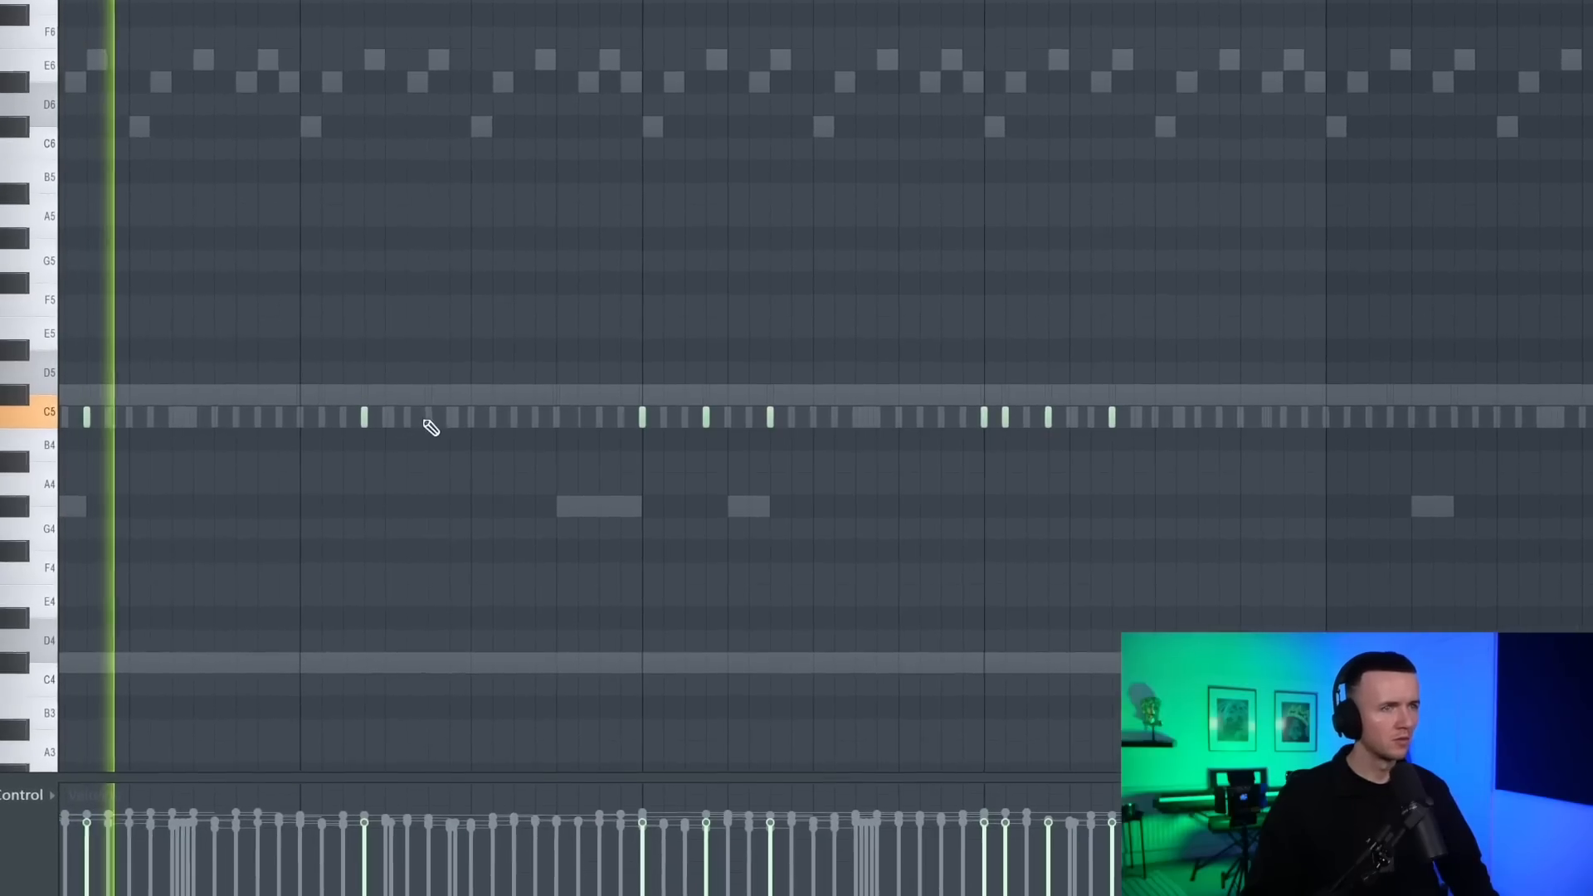
click(438, 418)
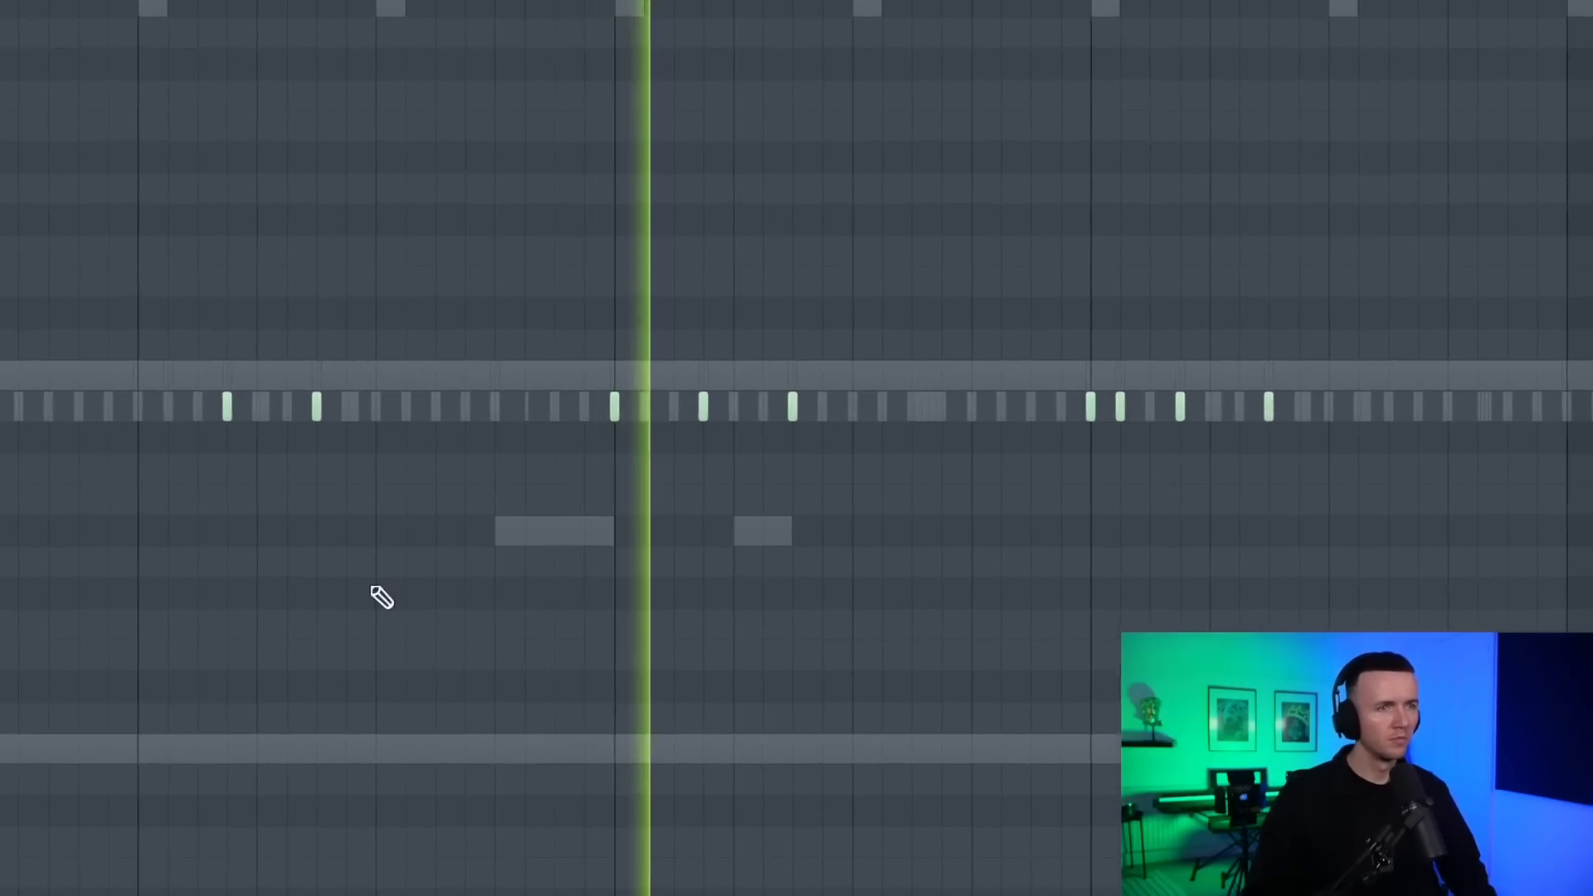
scroll(515, 576, down, 2)
scroll(860, 559, up, 1)
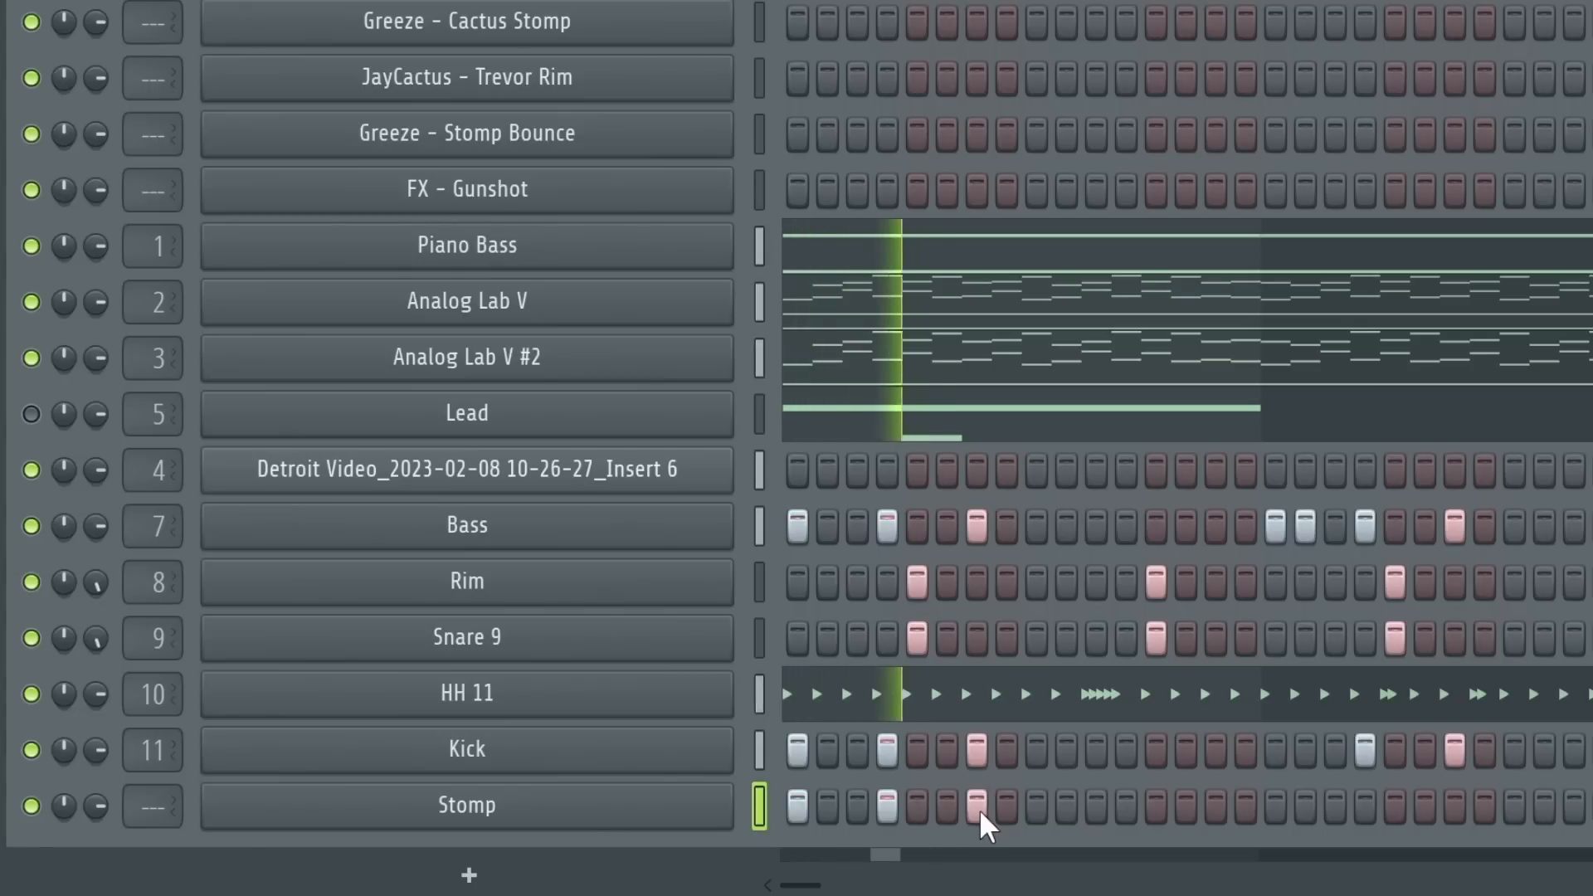
Open the Stomp channel's options and load two percussion samples, including Perc 2, into new channels
right_click(596, 812)
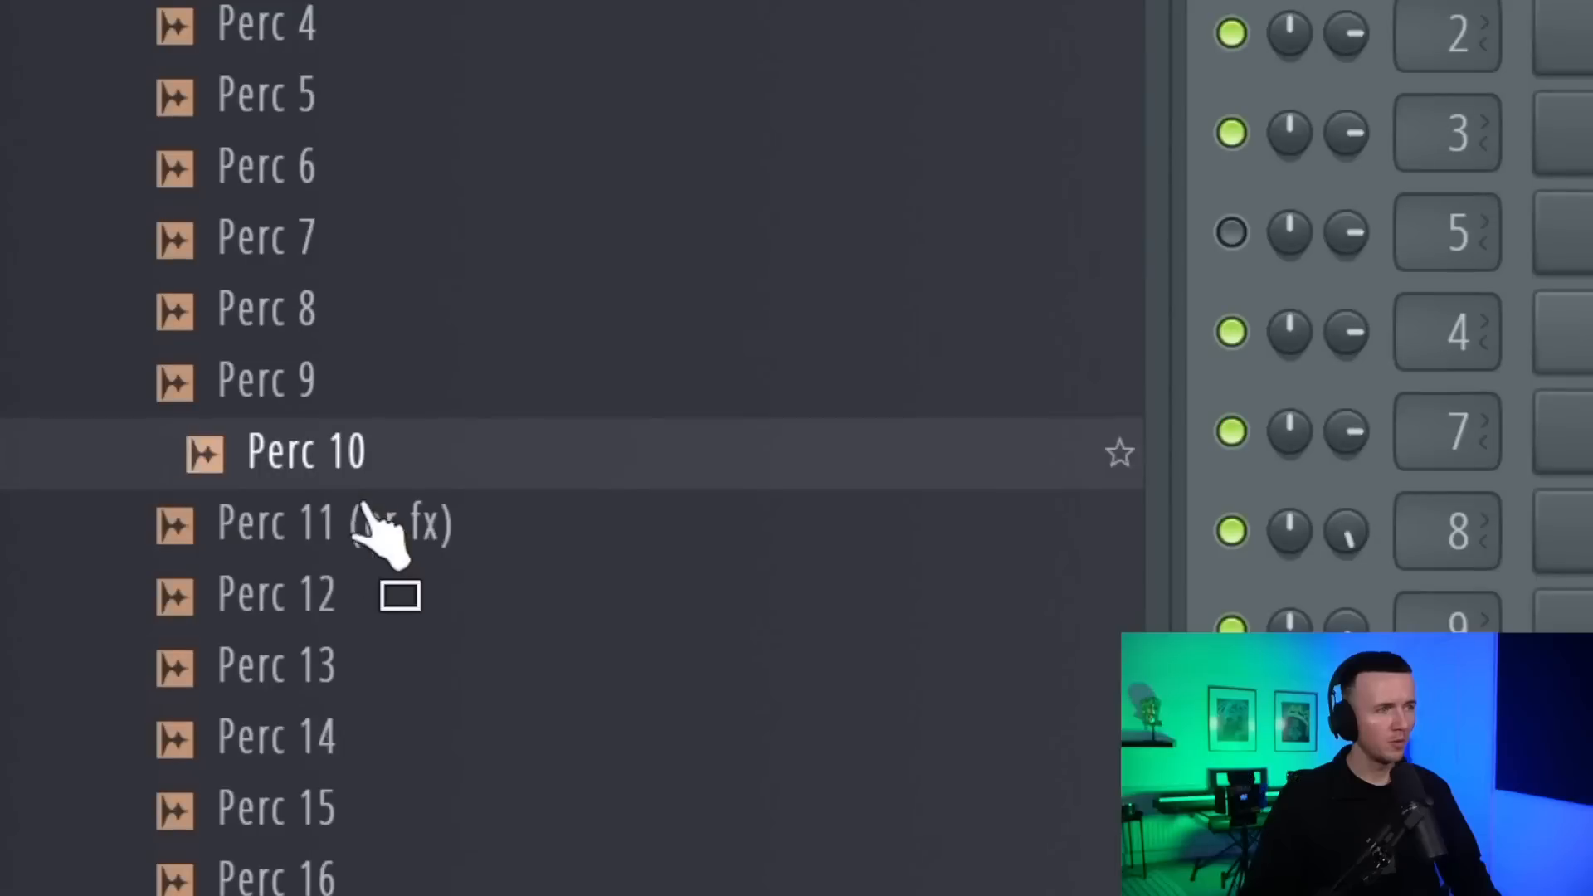
drag(331, 676, 1075, 793)
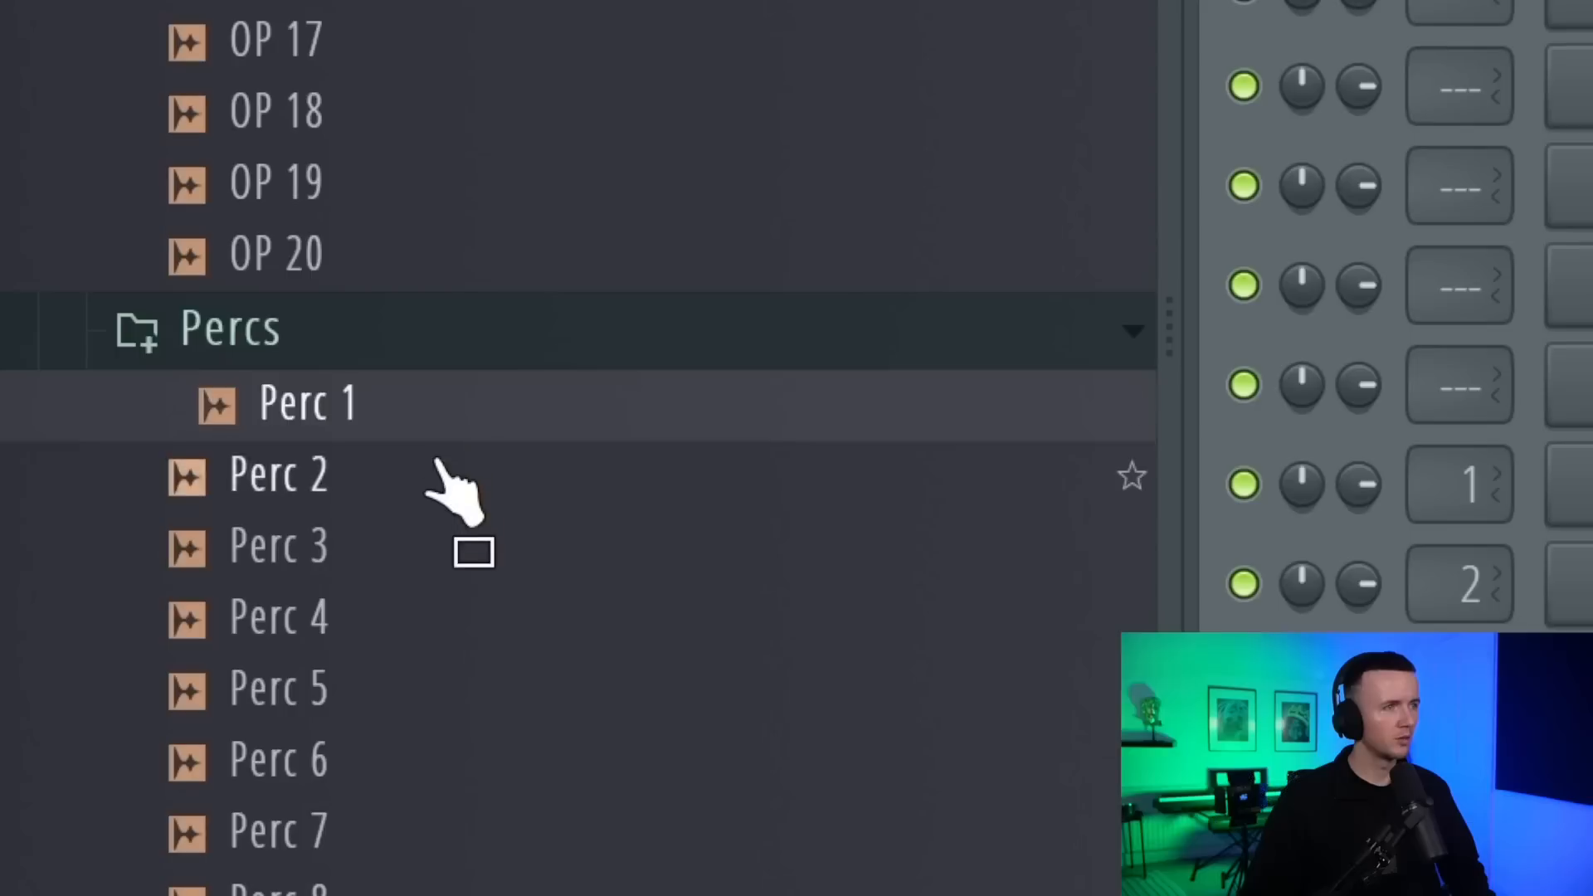
drag(436, 465, 1081, 770)
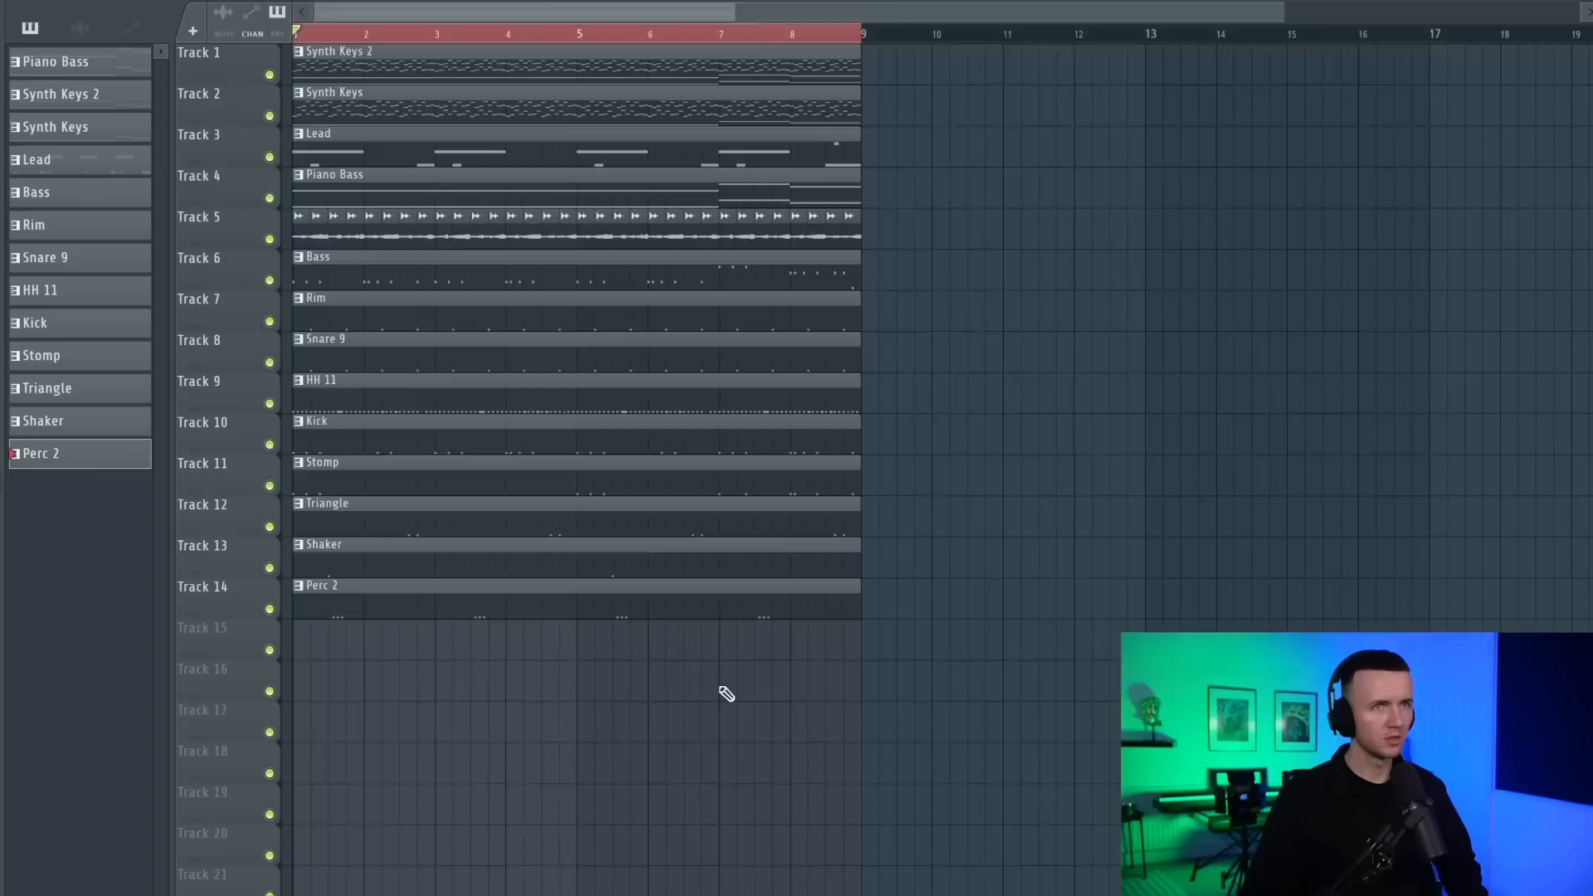
Duplicate the eight-bar arrangement of pattern clips in the playlist
key(ctrl+b)
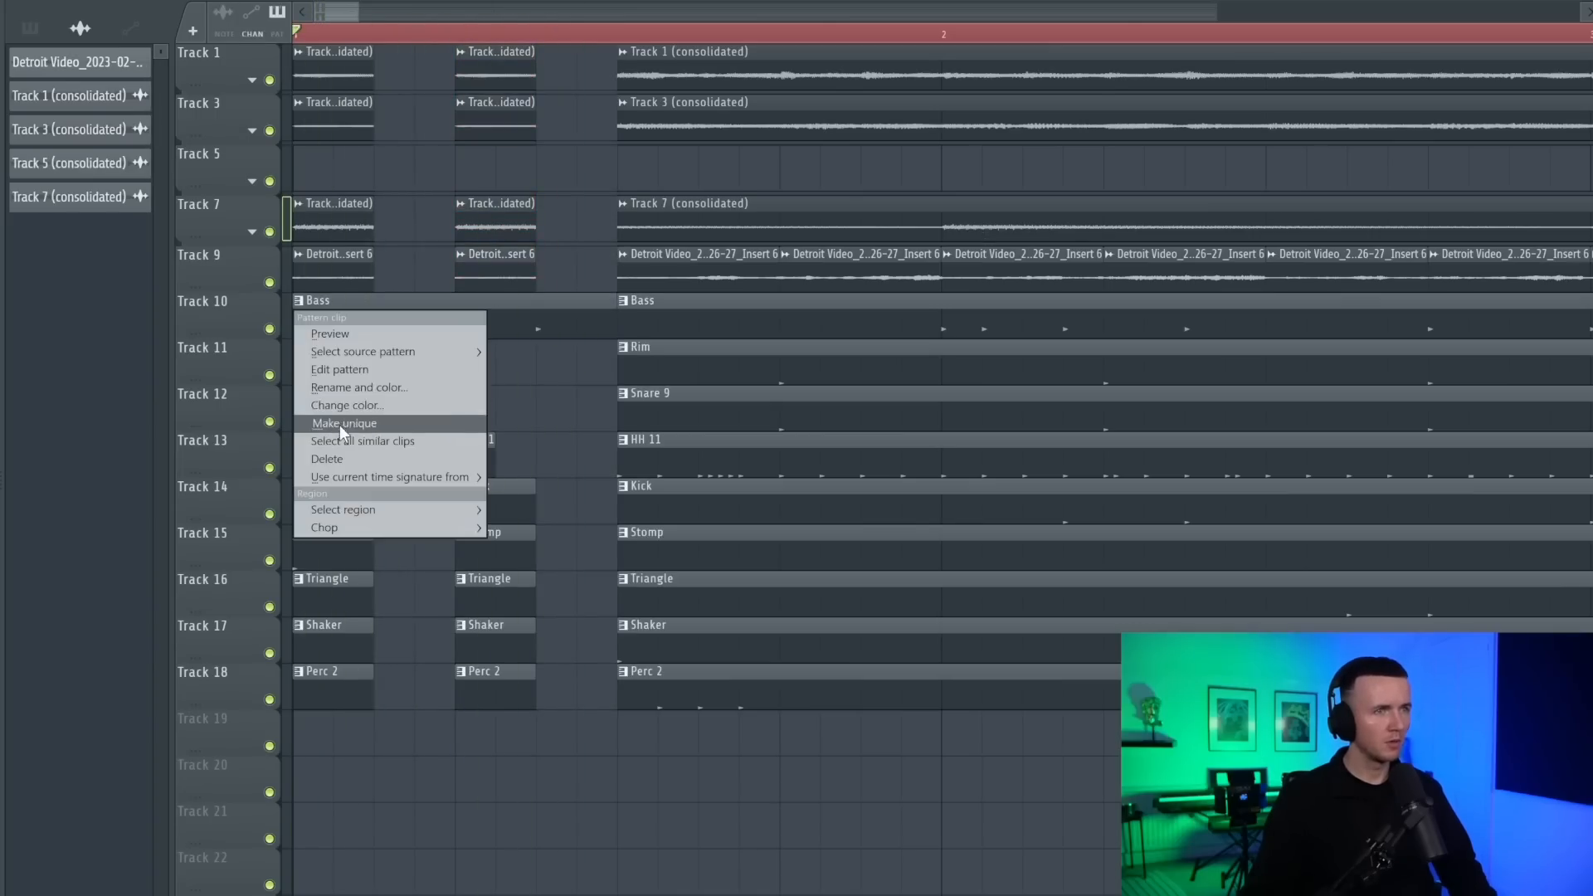
Make the intro's first Bass clip unique and move the selected chopped clips to start on bar 1's third beat
click(342, 425)
double_click(363, 324)
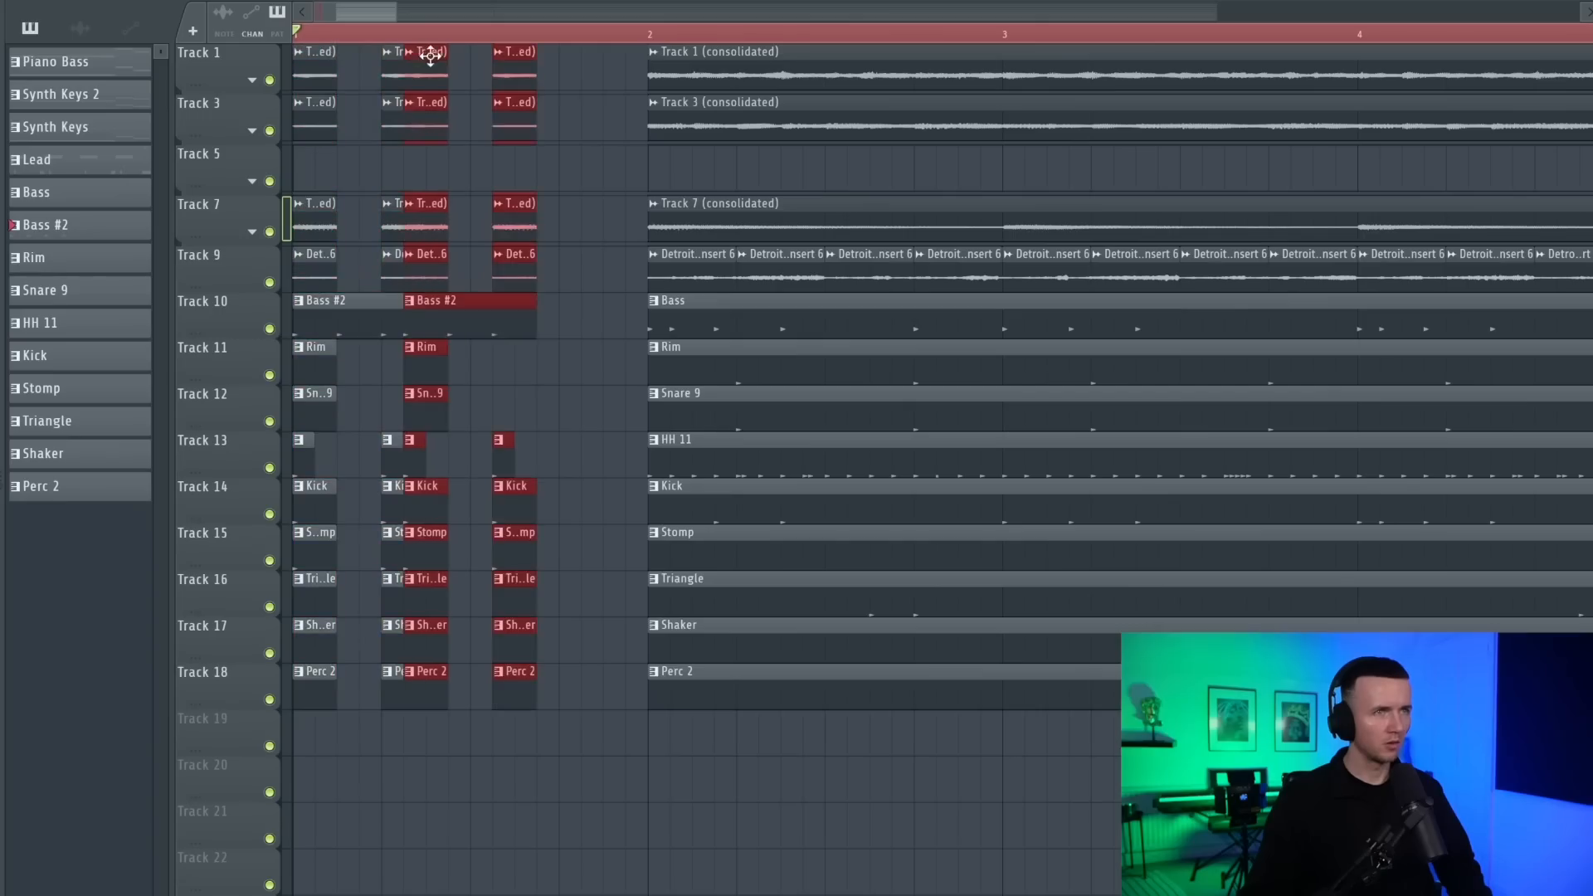
drag(427, 52, 481, 57)
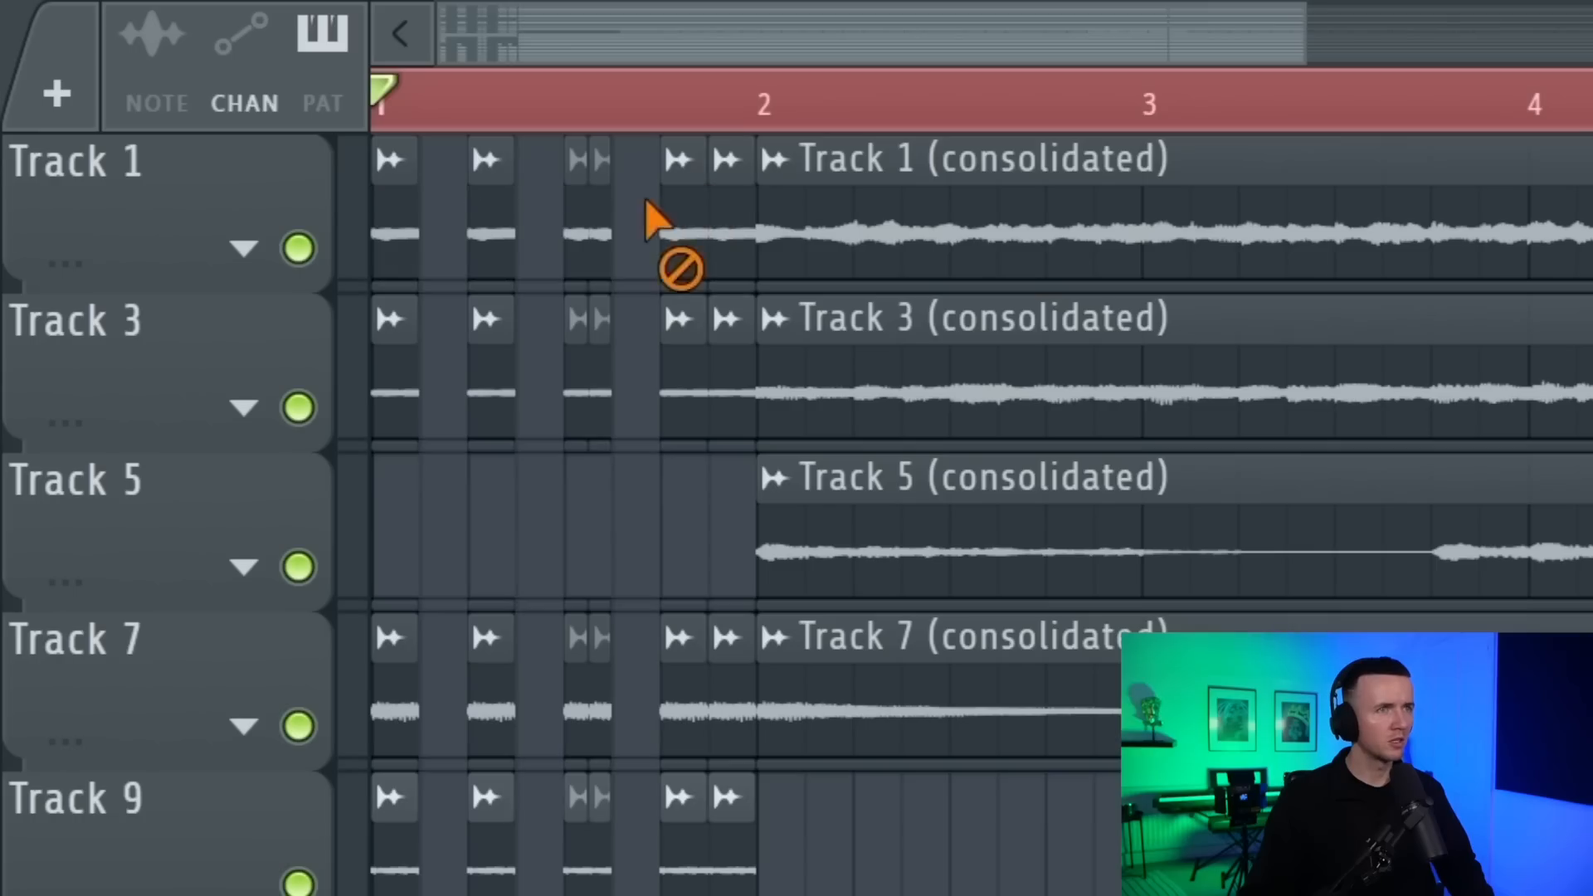
Delete Track 1's clips before bar 17 and the Track 5 and Track 9 clips between bars 13 and 17
drag(645, 200, 395, 222)
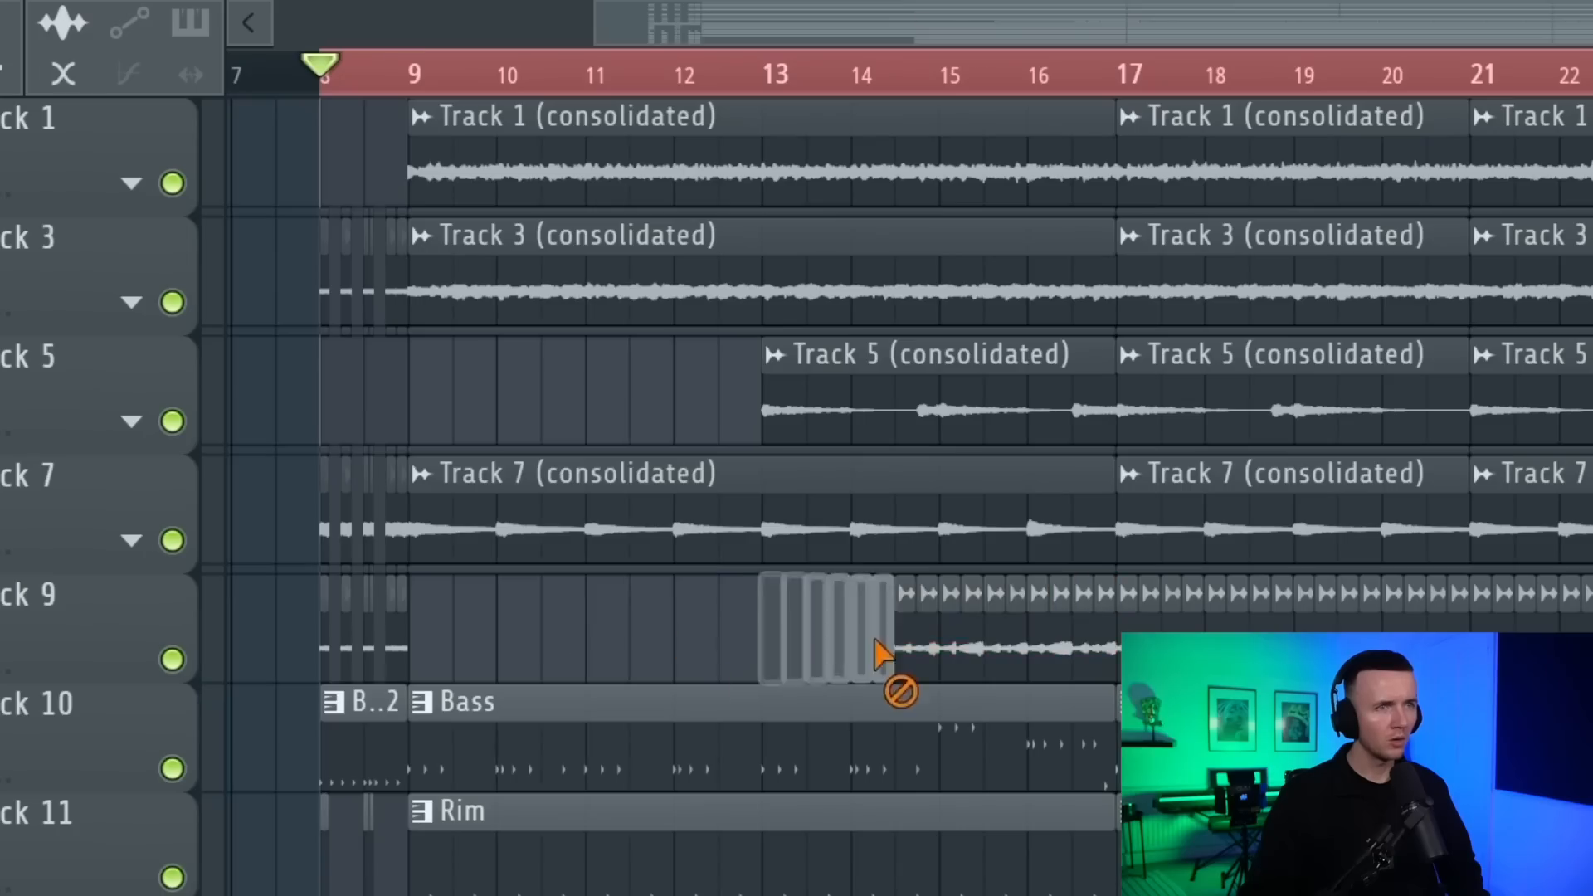
drag(882, 652, 1093, 657)
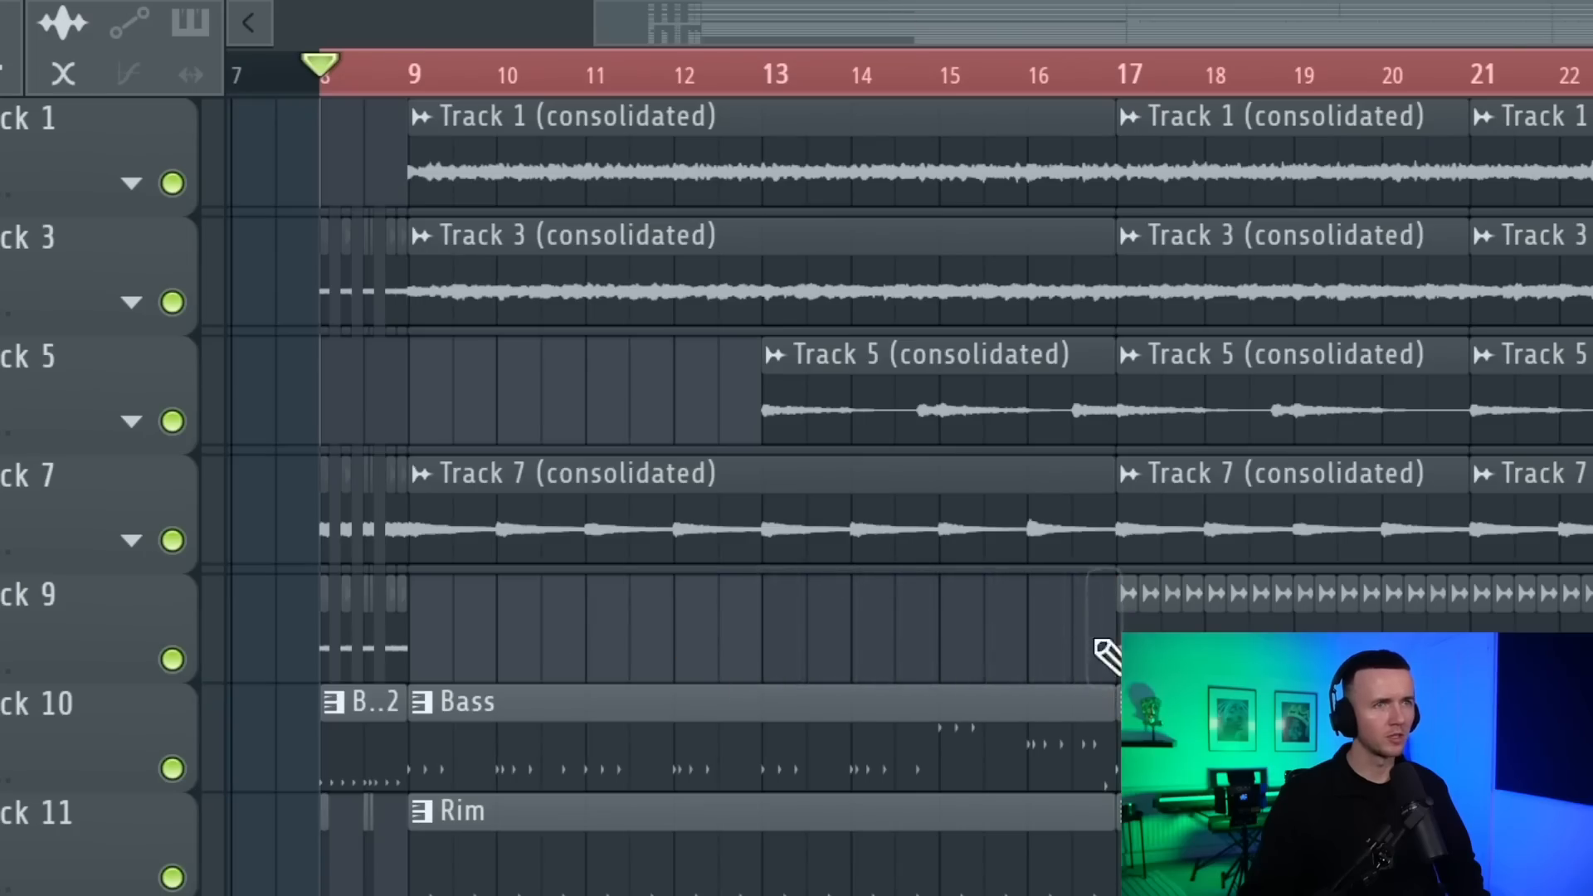
right_click(830, 401)
key(space)
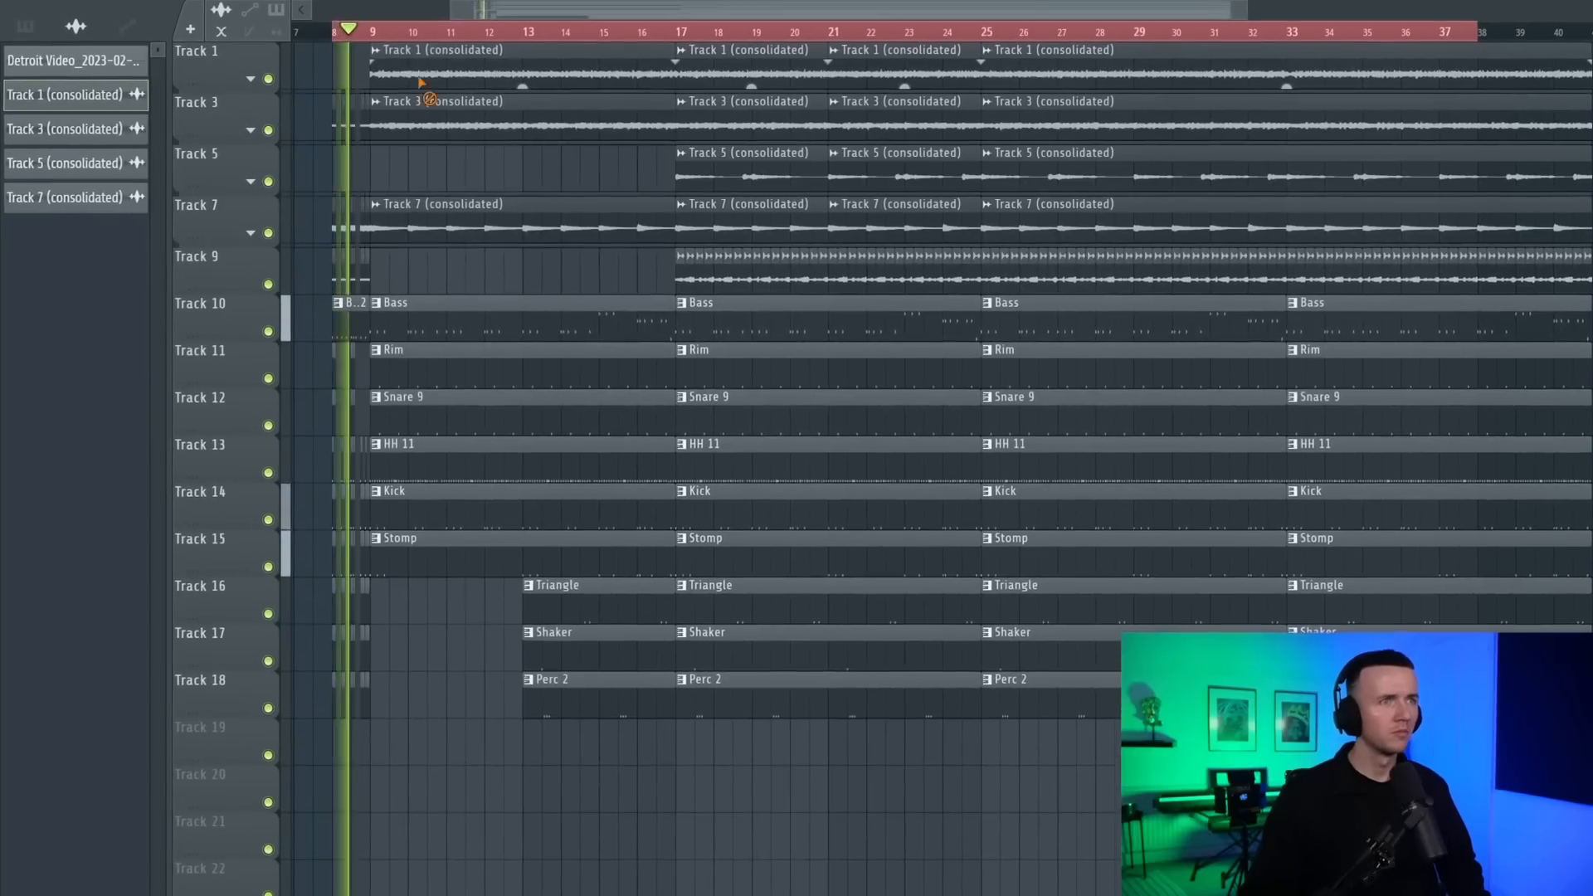
right_click(421, 83)
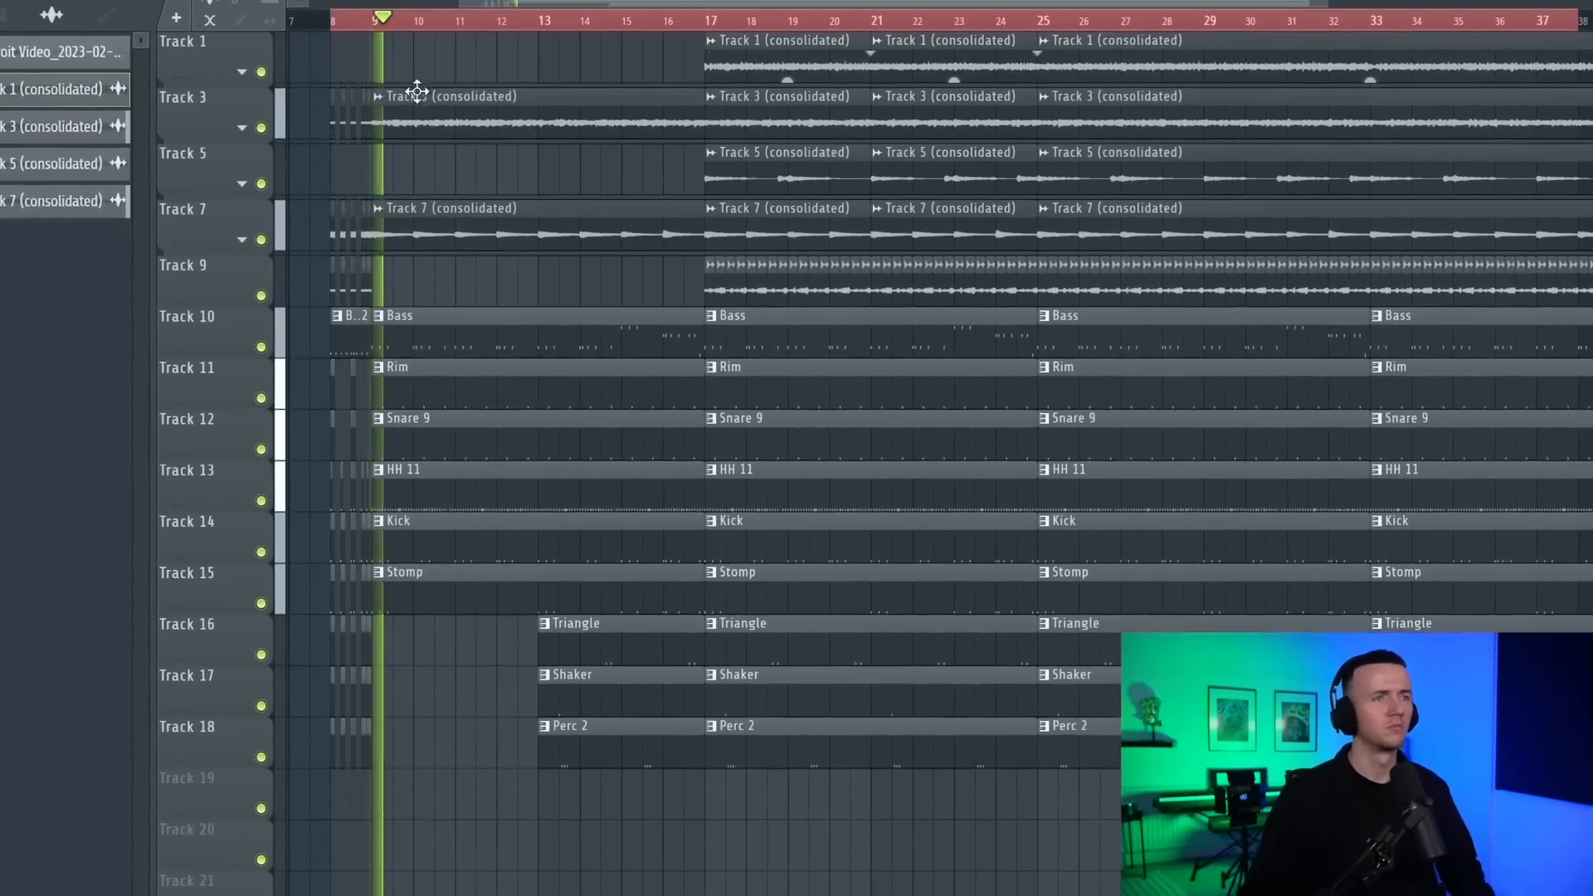
key(ctrl+z)
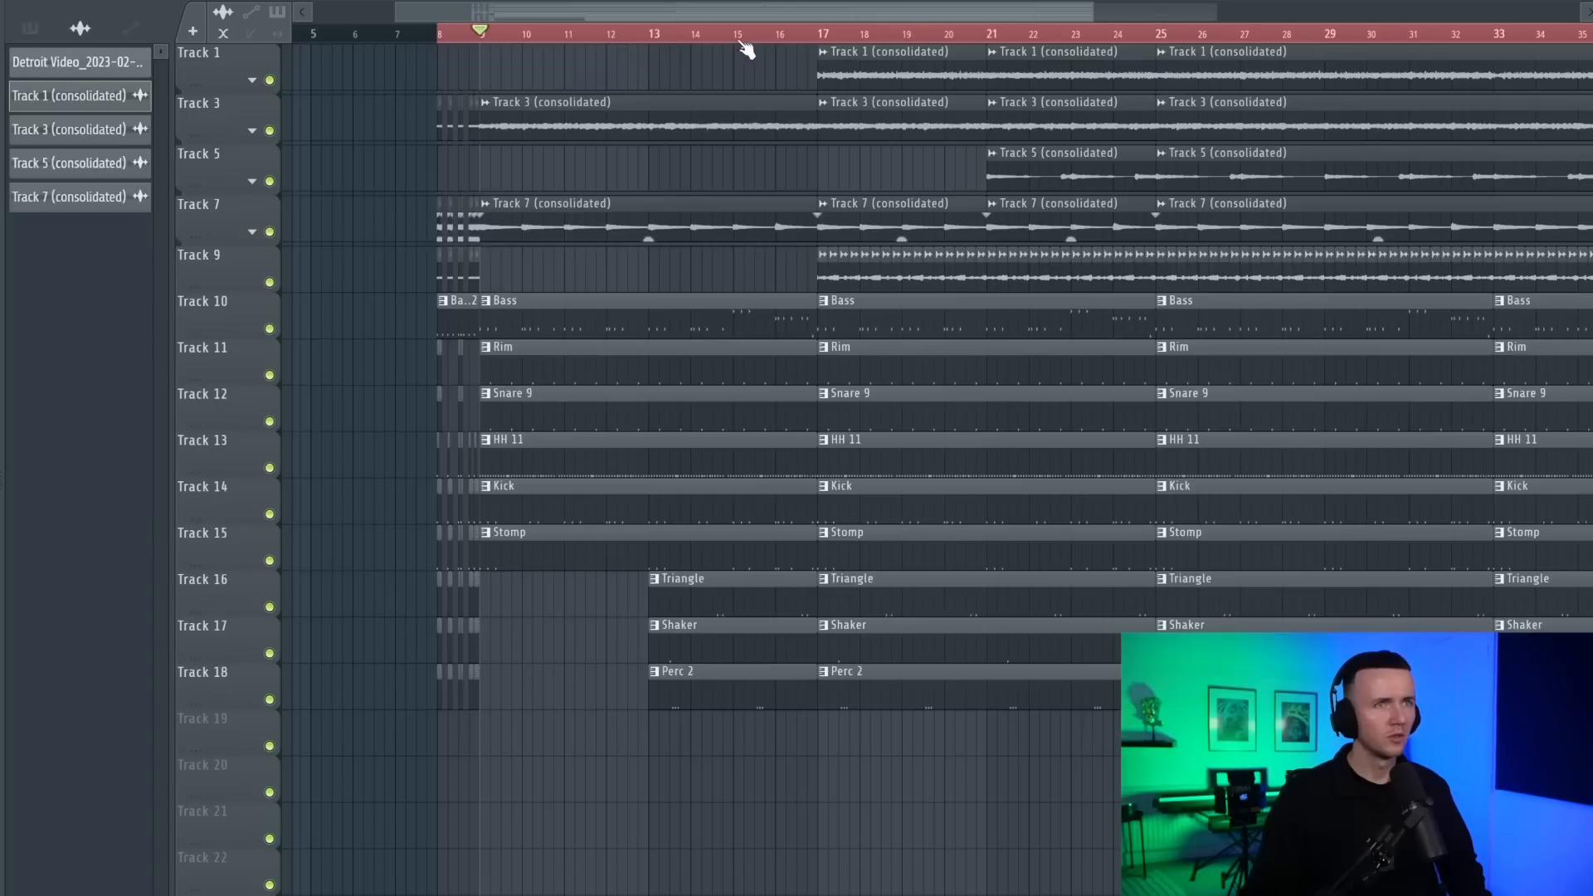
Delete the Track 1 clips between bars 17 and 25 and the Track 5 clips between bars 21 and 25
scroll(838, 317, down, 1)
scroll(835, 322, up, 3)
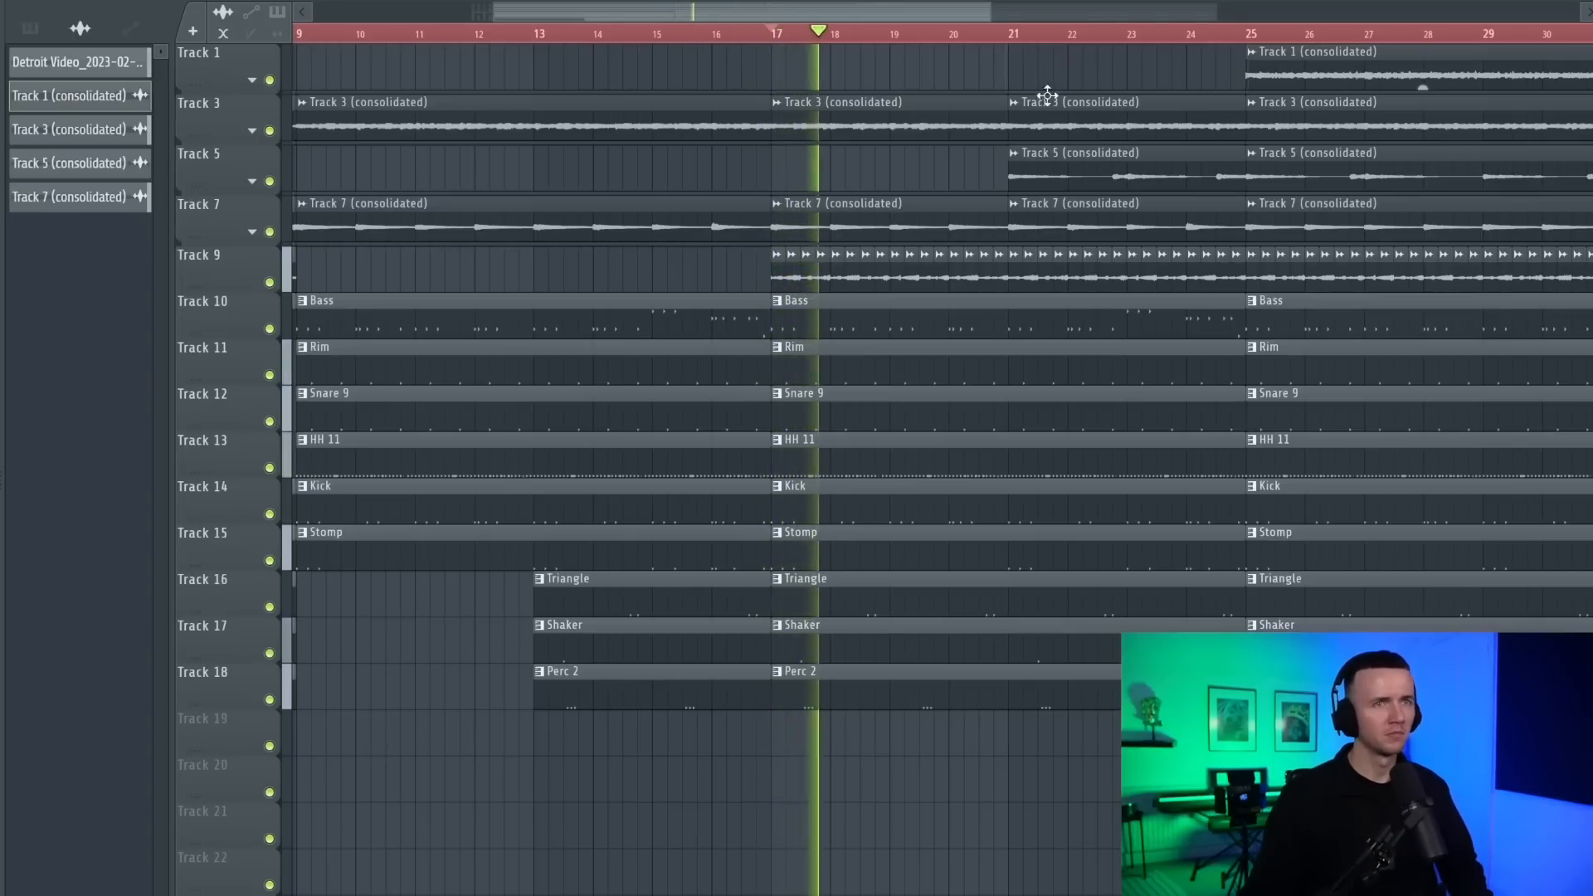
scroll(765, 526, up, 2)
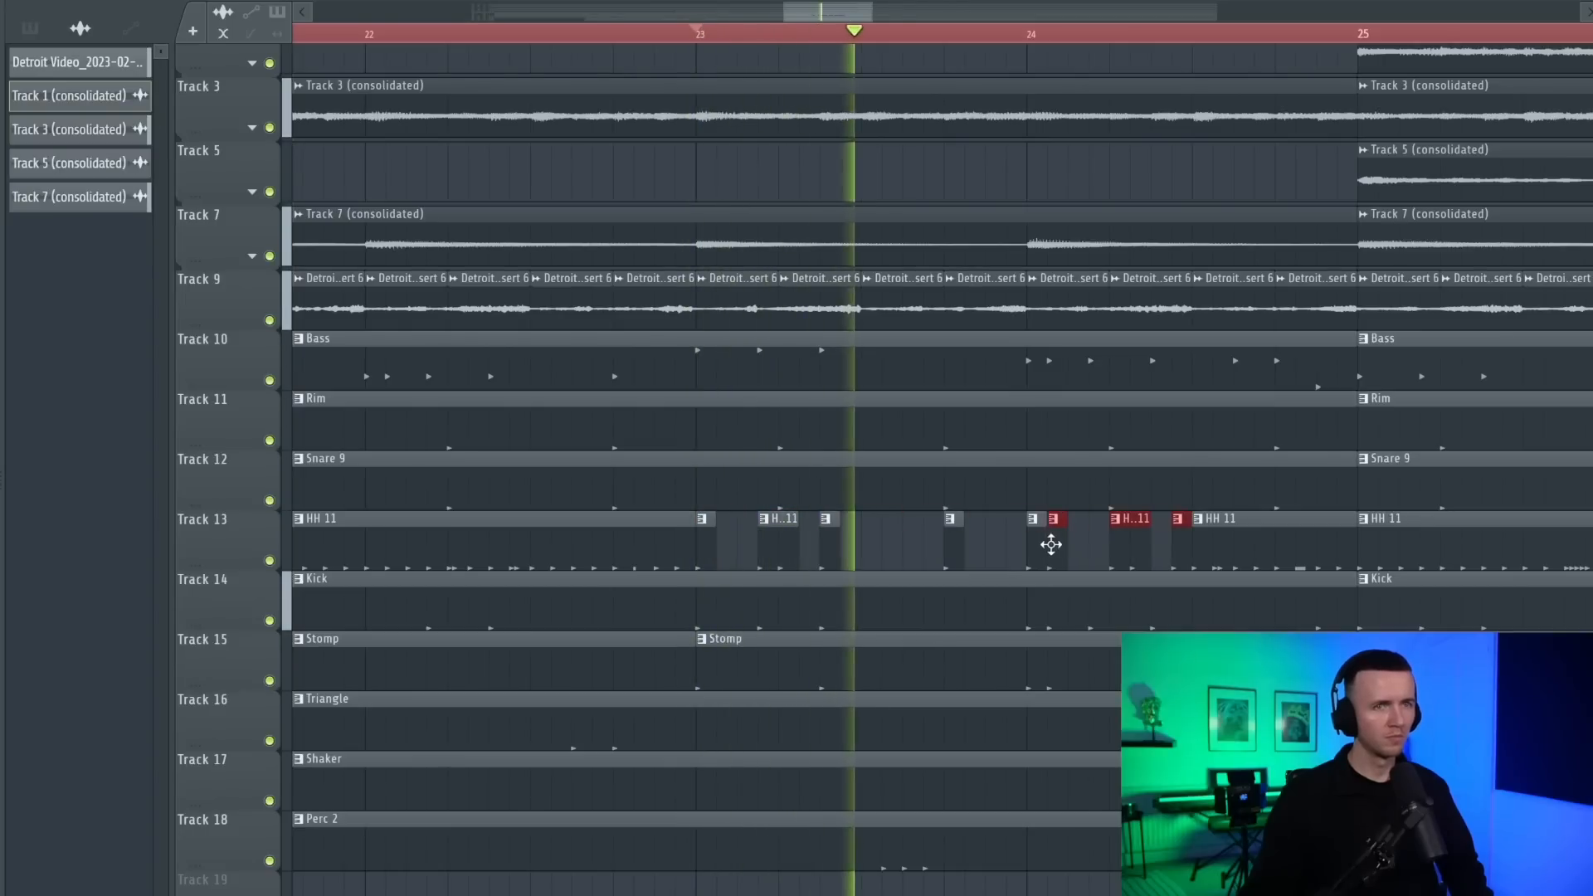
Chop the HH 11 clip across bars 23 and 24, slice the drum clips within bar 24, and cut the melody clips at bar 33
scroll(999, 551, down, 2)
scroll(1127, 554, up, 3)
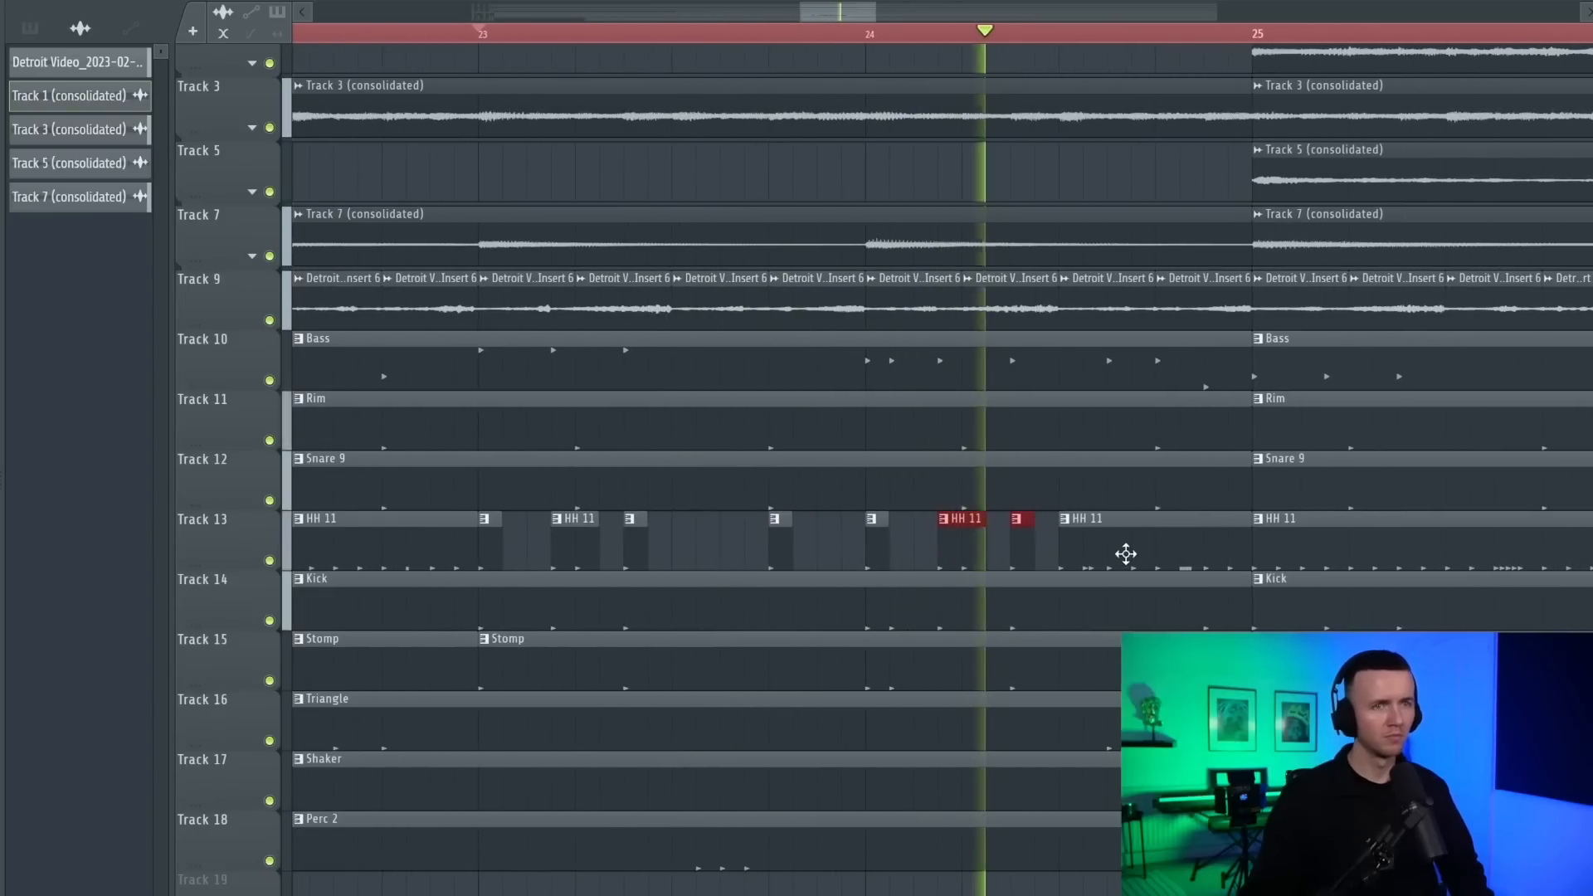
drag(986, 398, 993, 845)
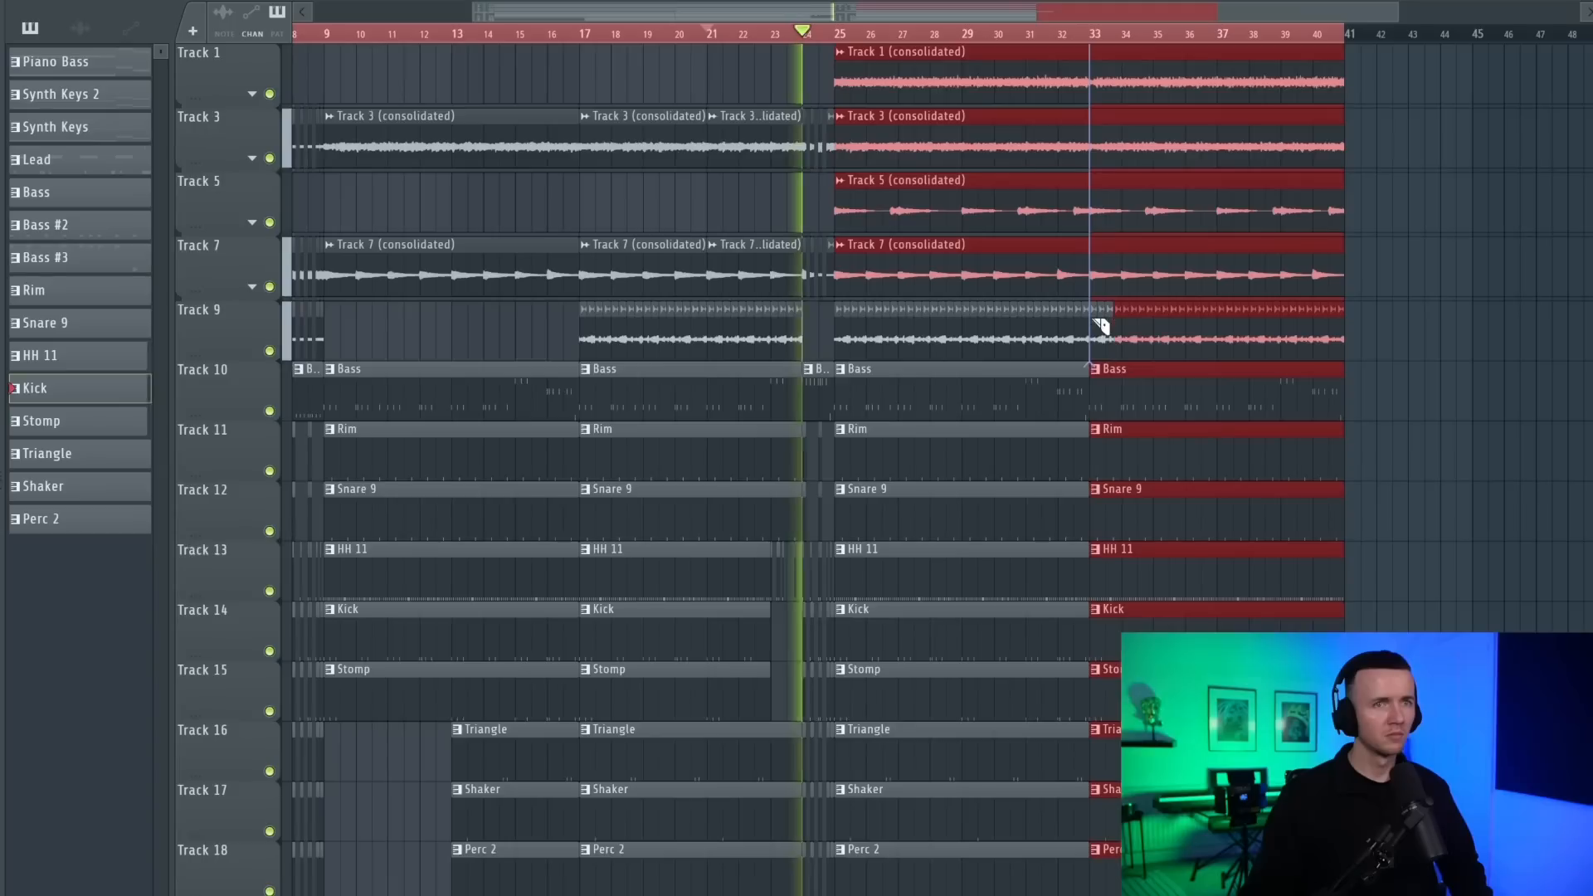
click(1102, 328)
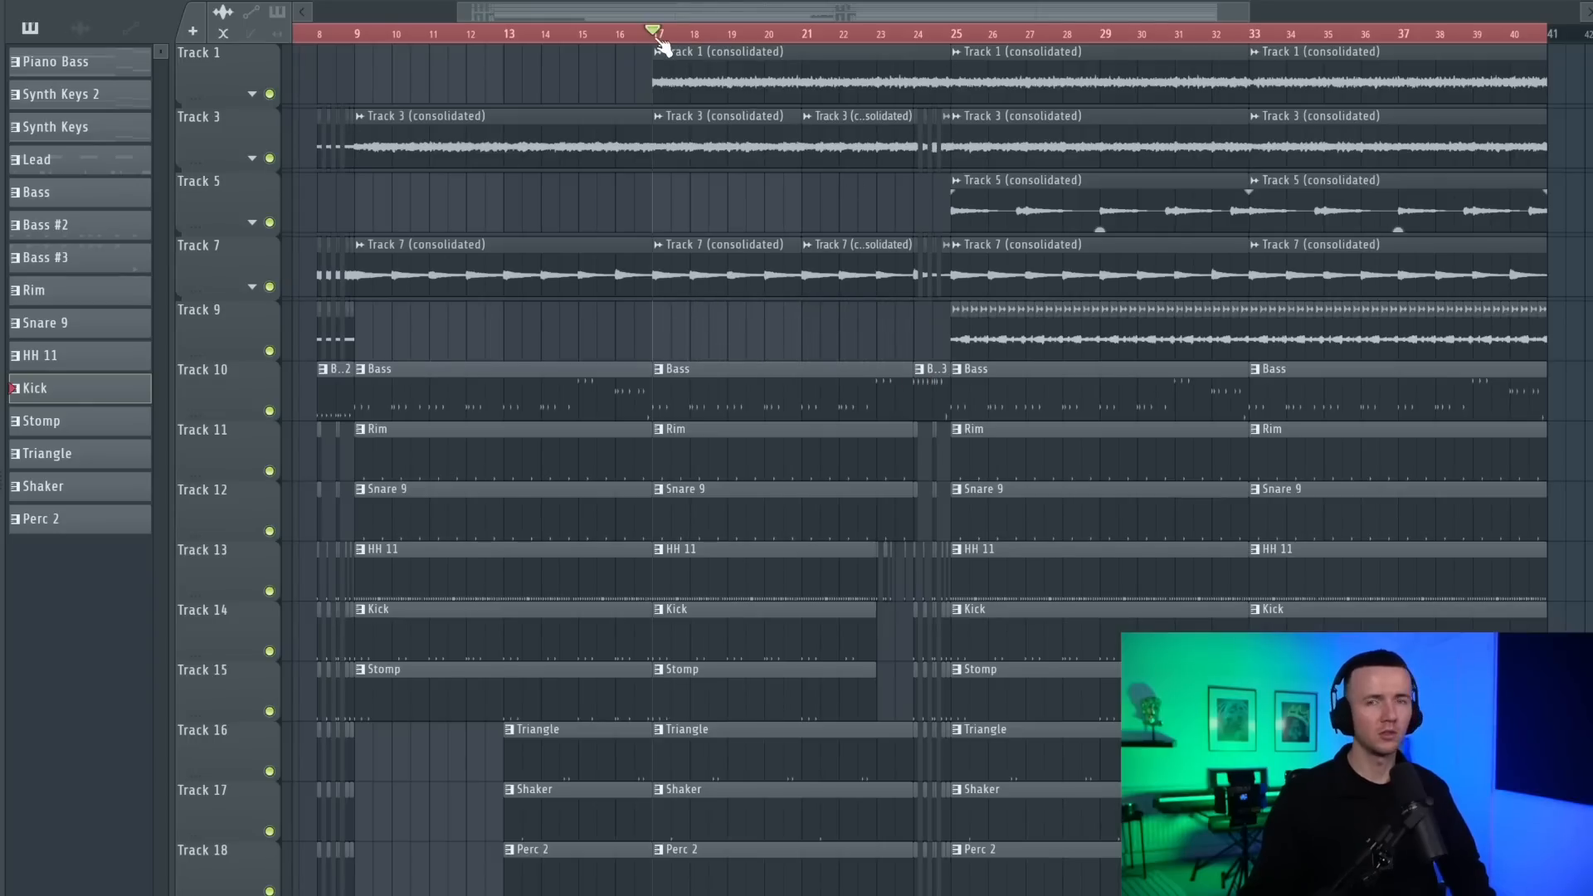
Preview the RXR FX samples in the Hits Fx folder, moving on from RXR - FX 2 to RXR - FX 3
scroll(700, 391, down, 4)
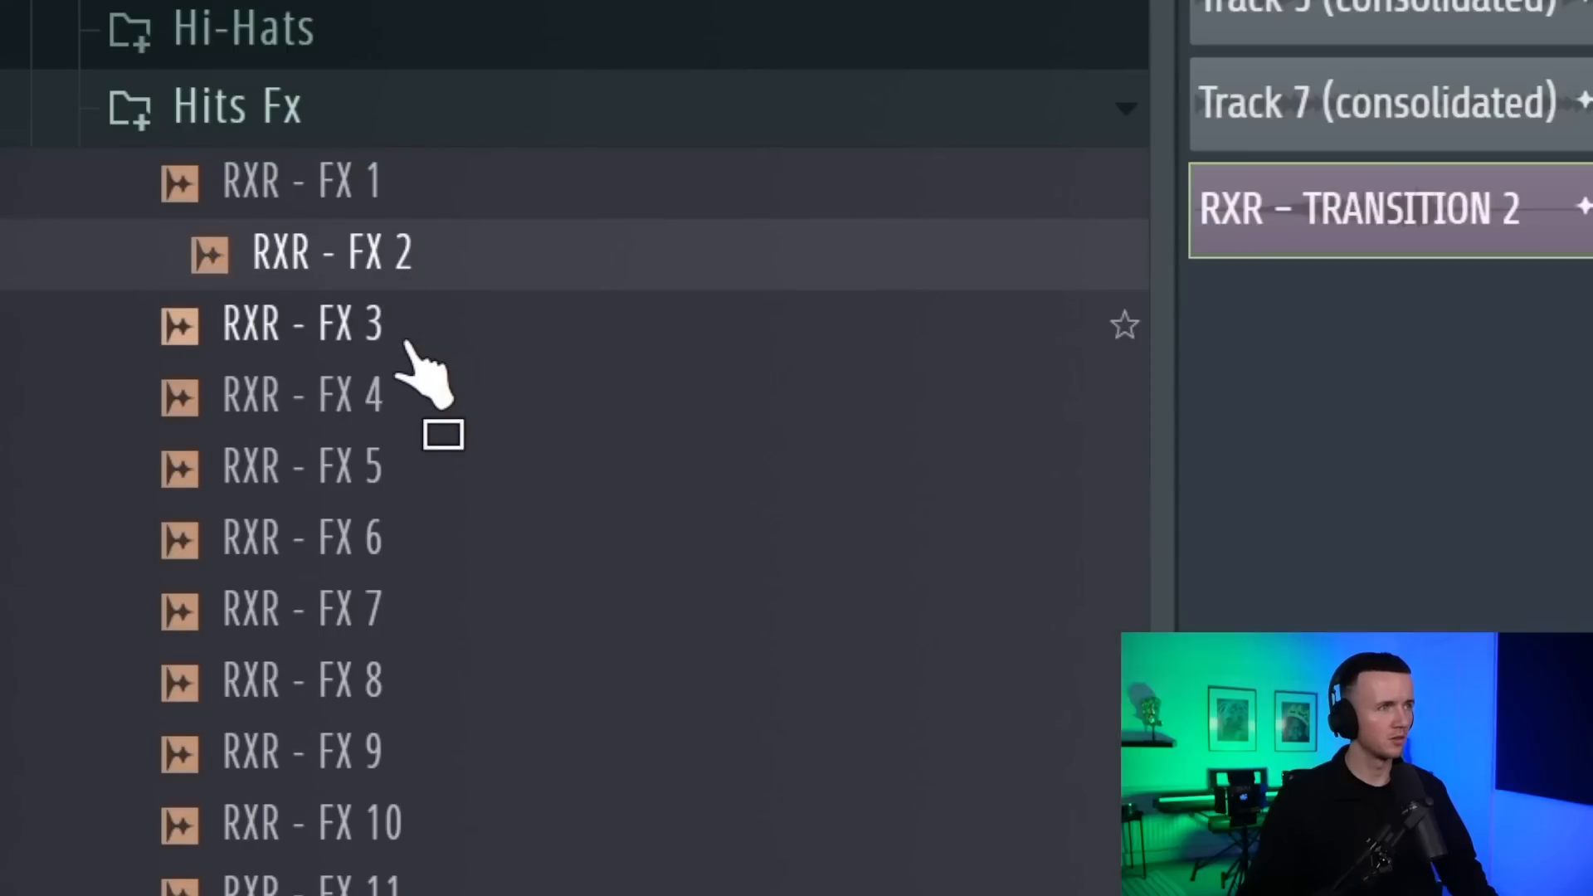
key(Down)
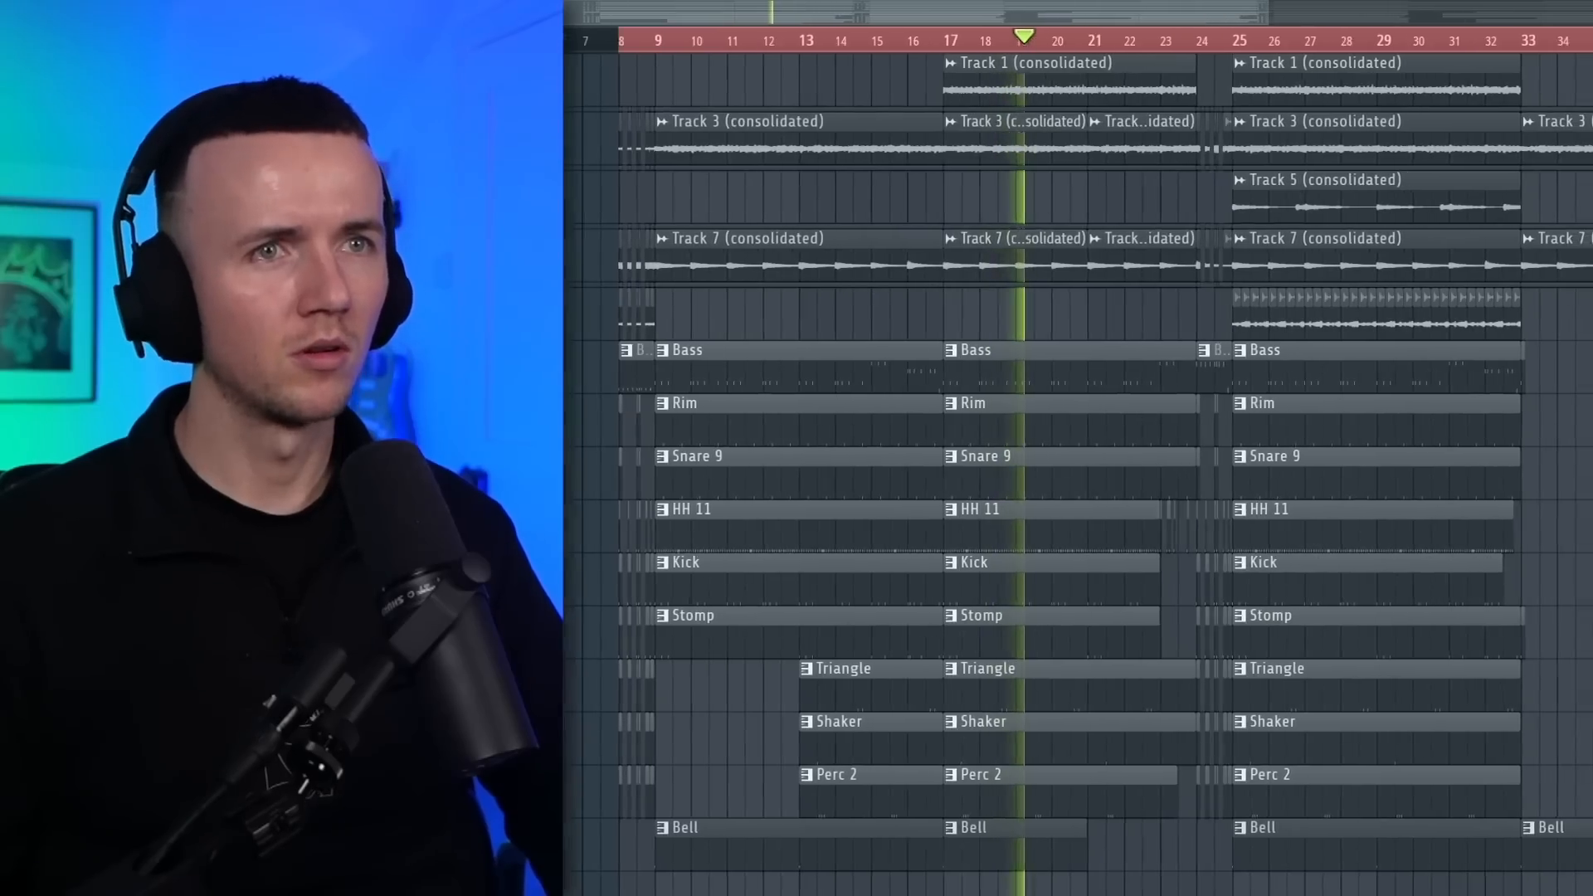
scroll(1588, 490, up, 3)
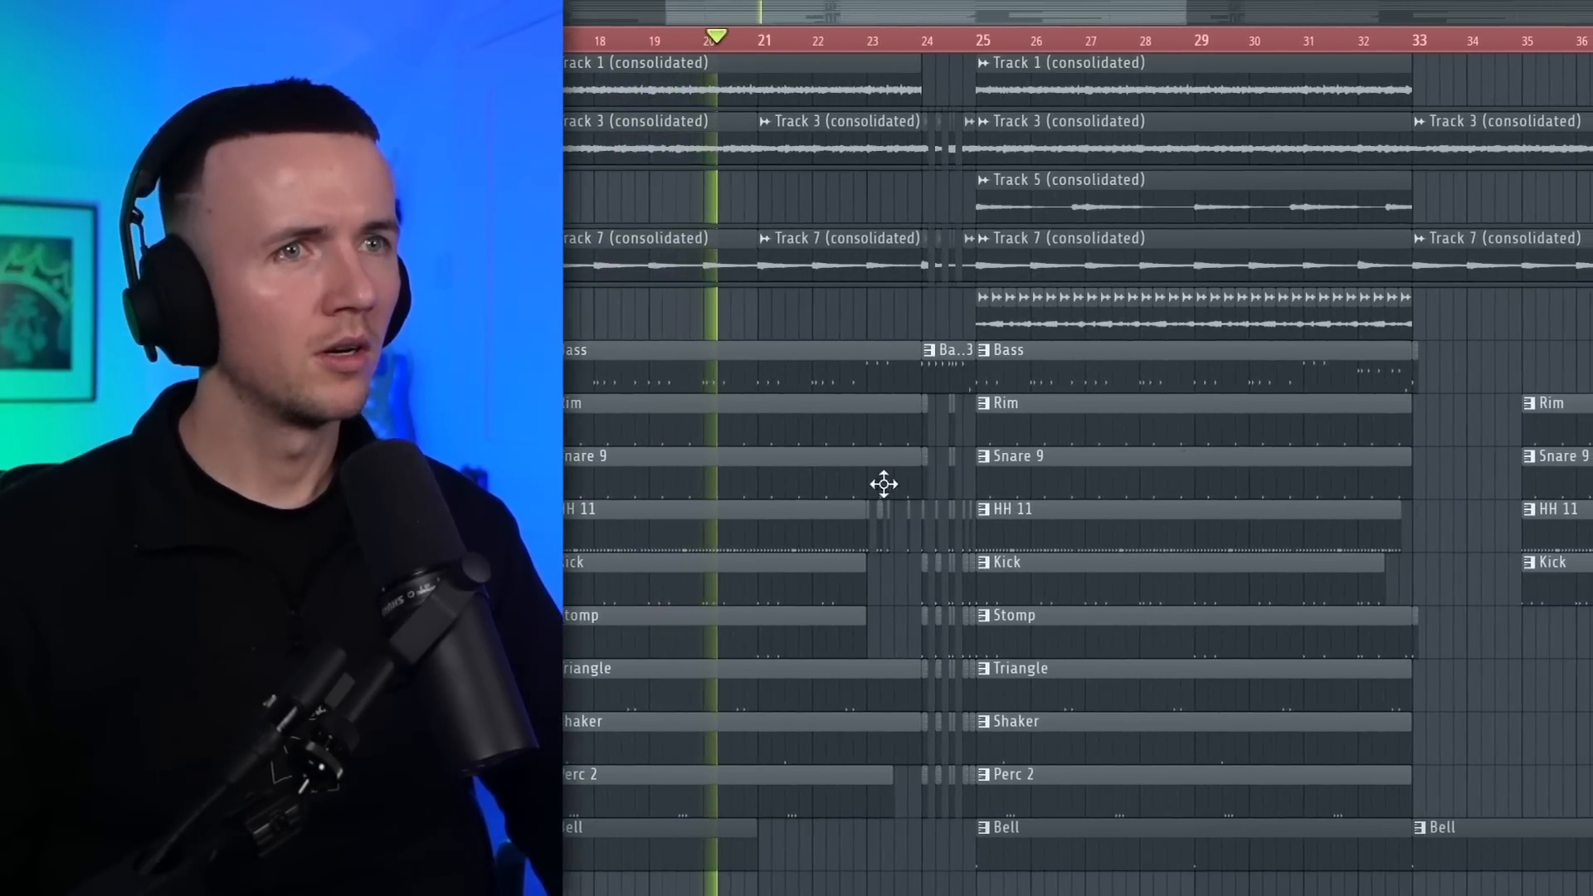
scroll(1145, 320, up, 2)
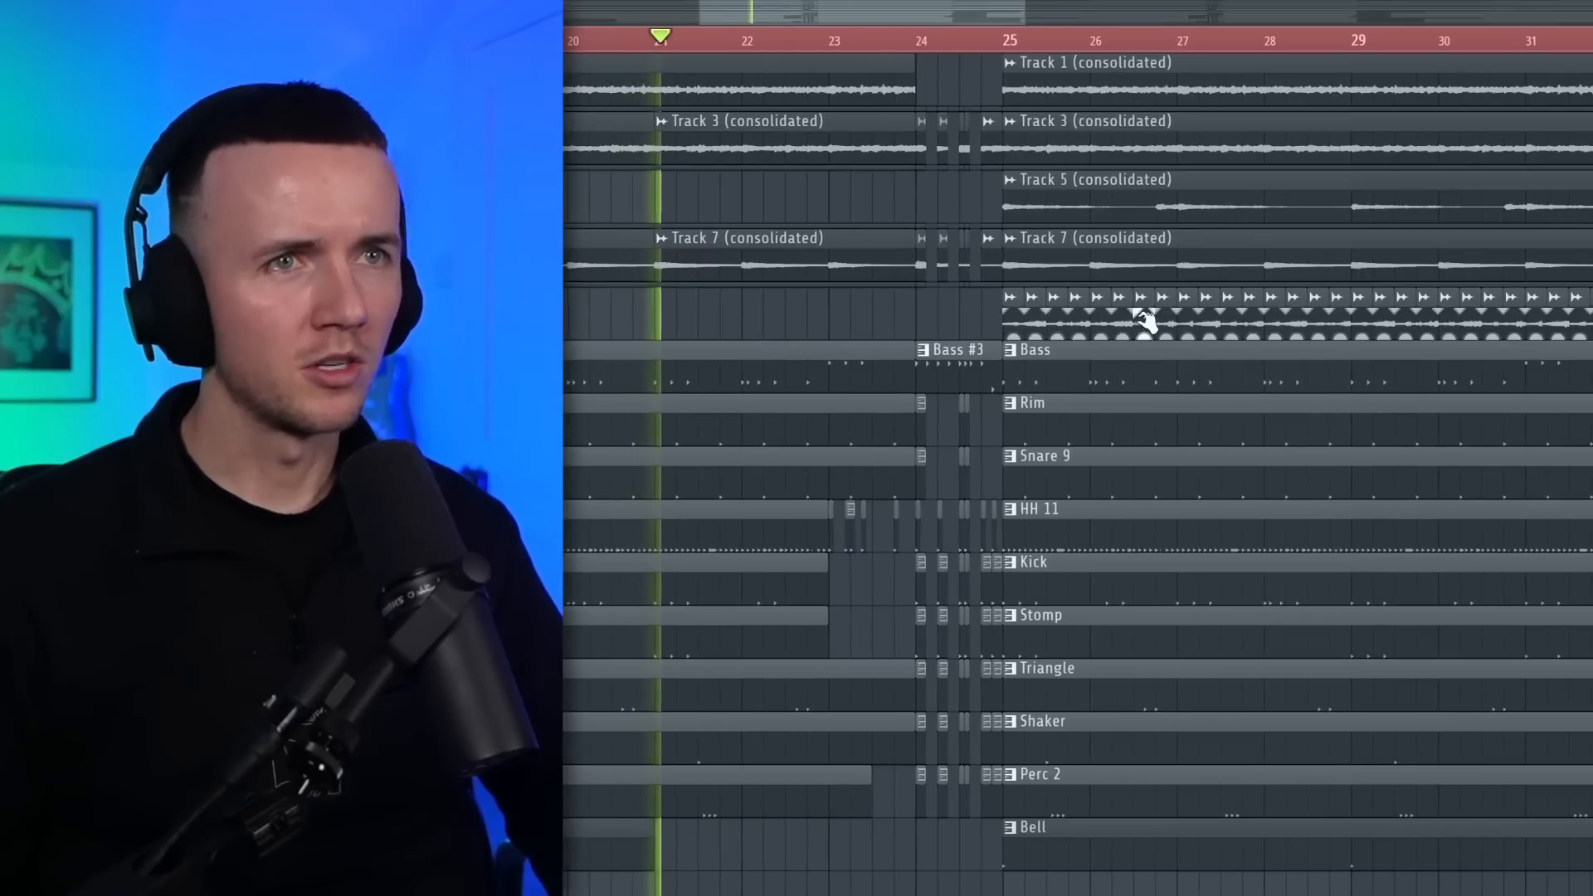